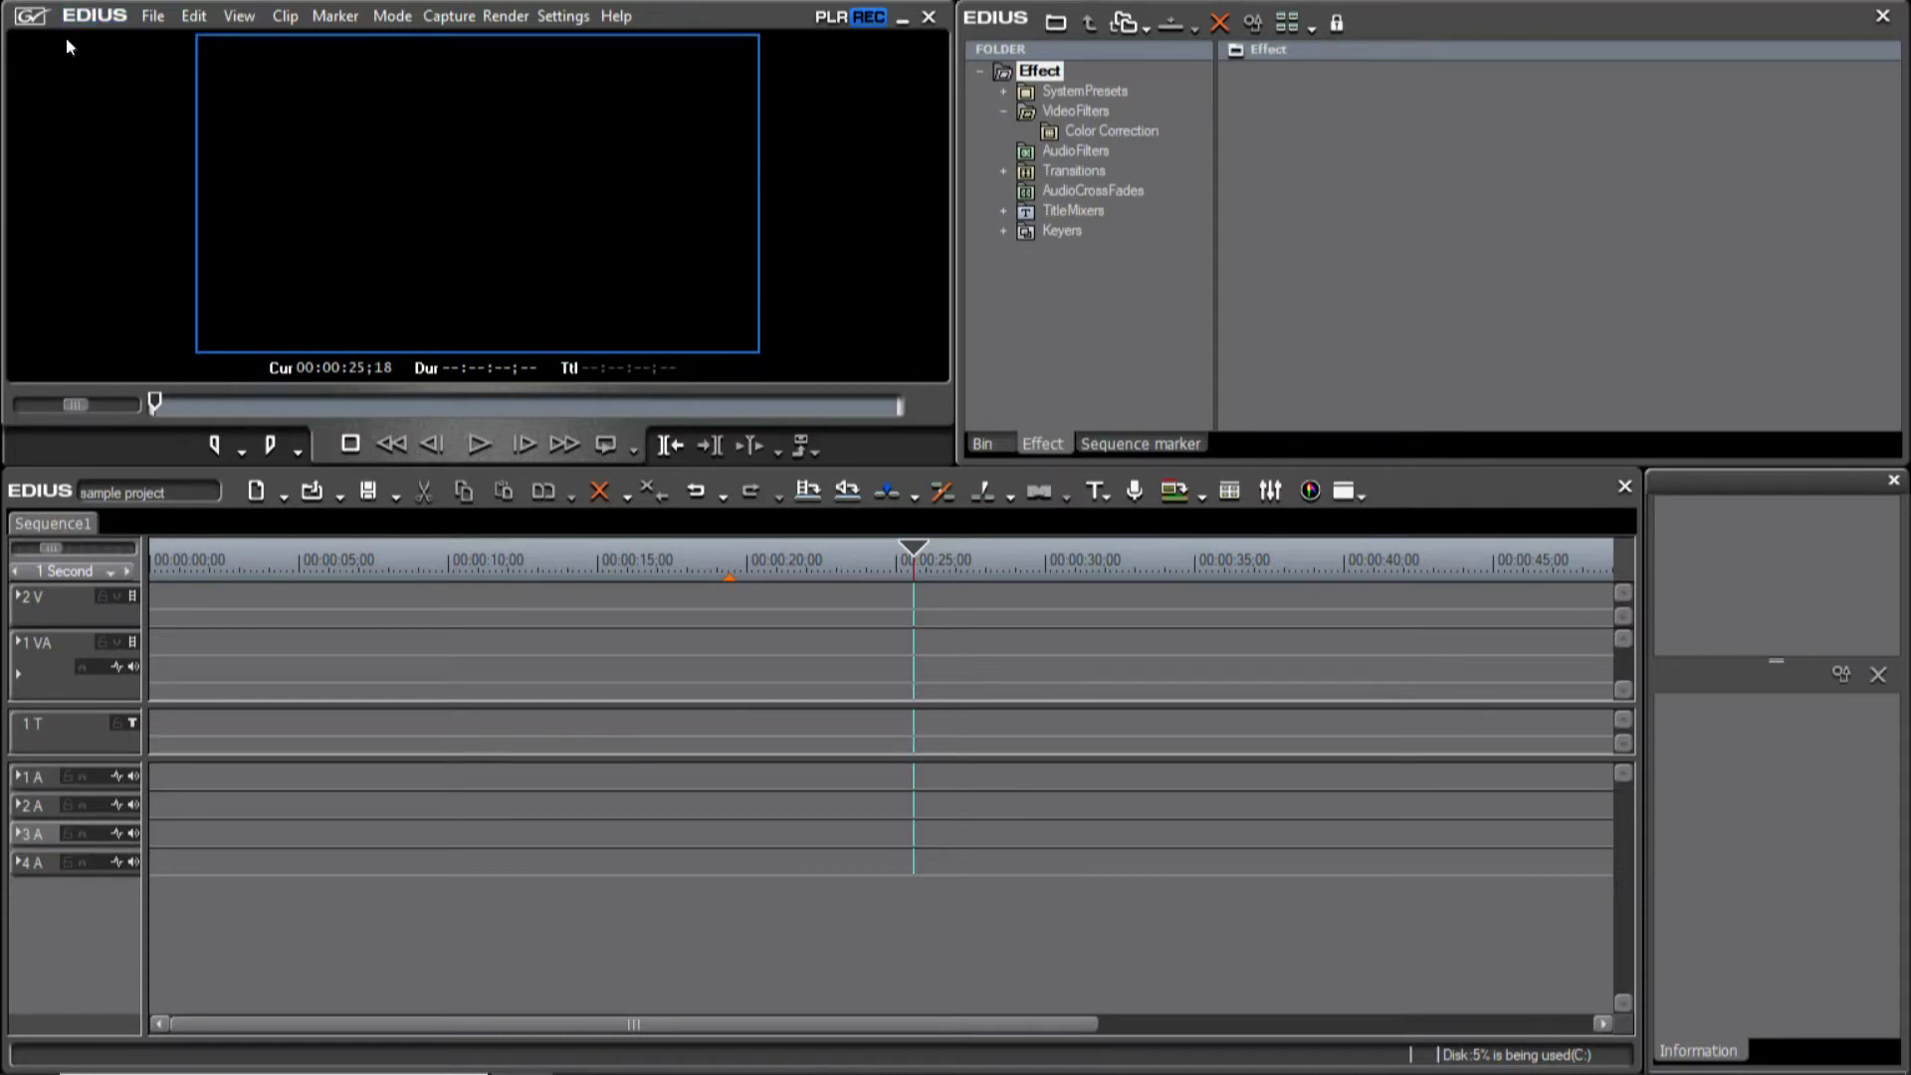
Scrub the timeline cursor along the empty Sequence1 ruler and leave it at 00:00:12;14
{"action": "left_click_drag", "start_coordinate": [593, 567], "coordinate": [556, 623]}
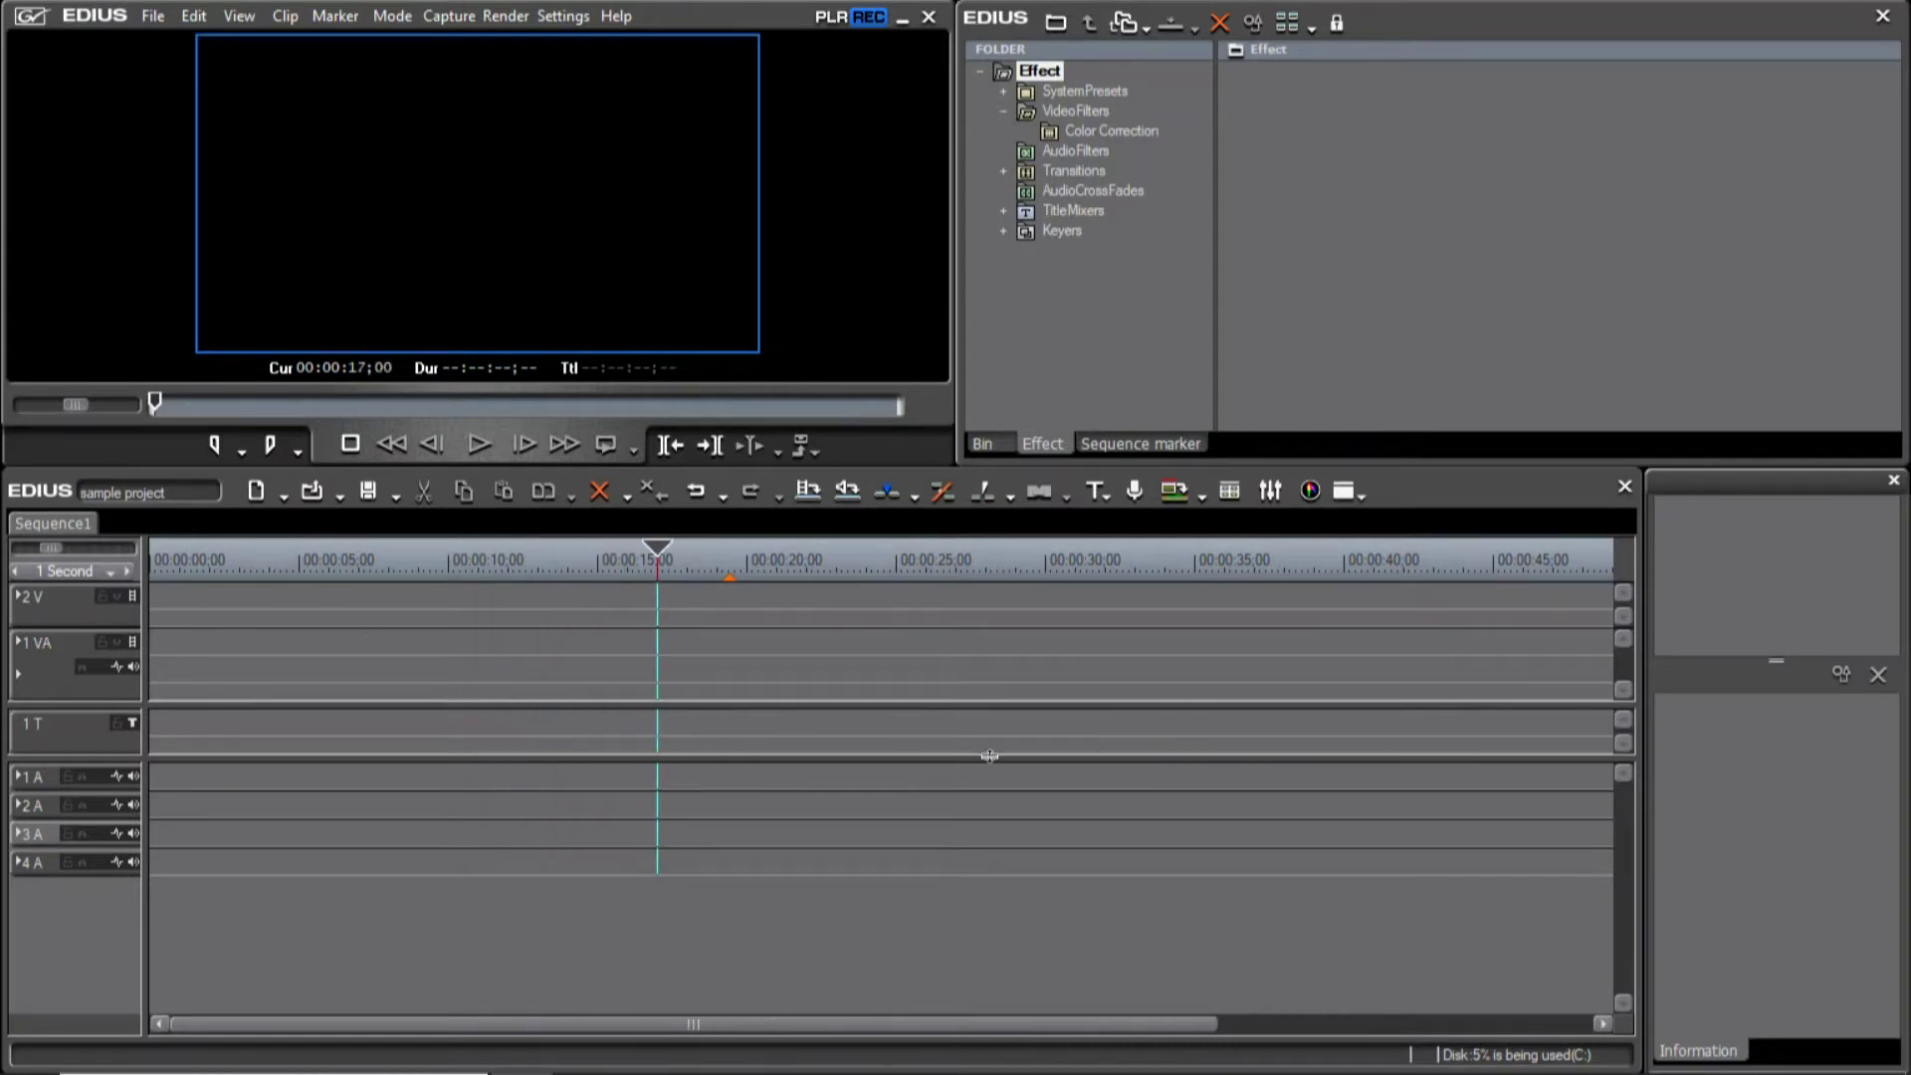
{"action": "left_click_drag", "start_coordinate": [931, 572], "coordinate": [634, 665]}
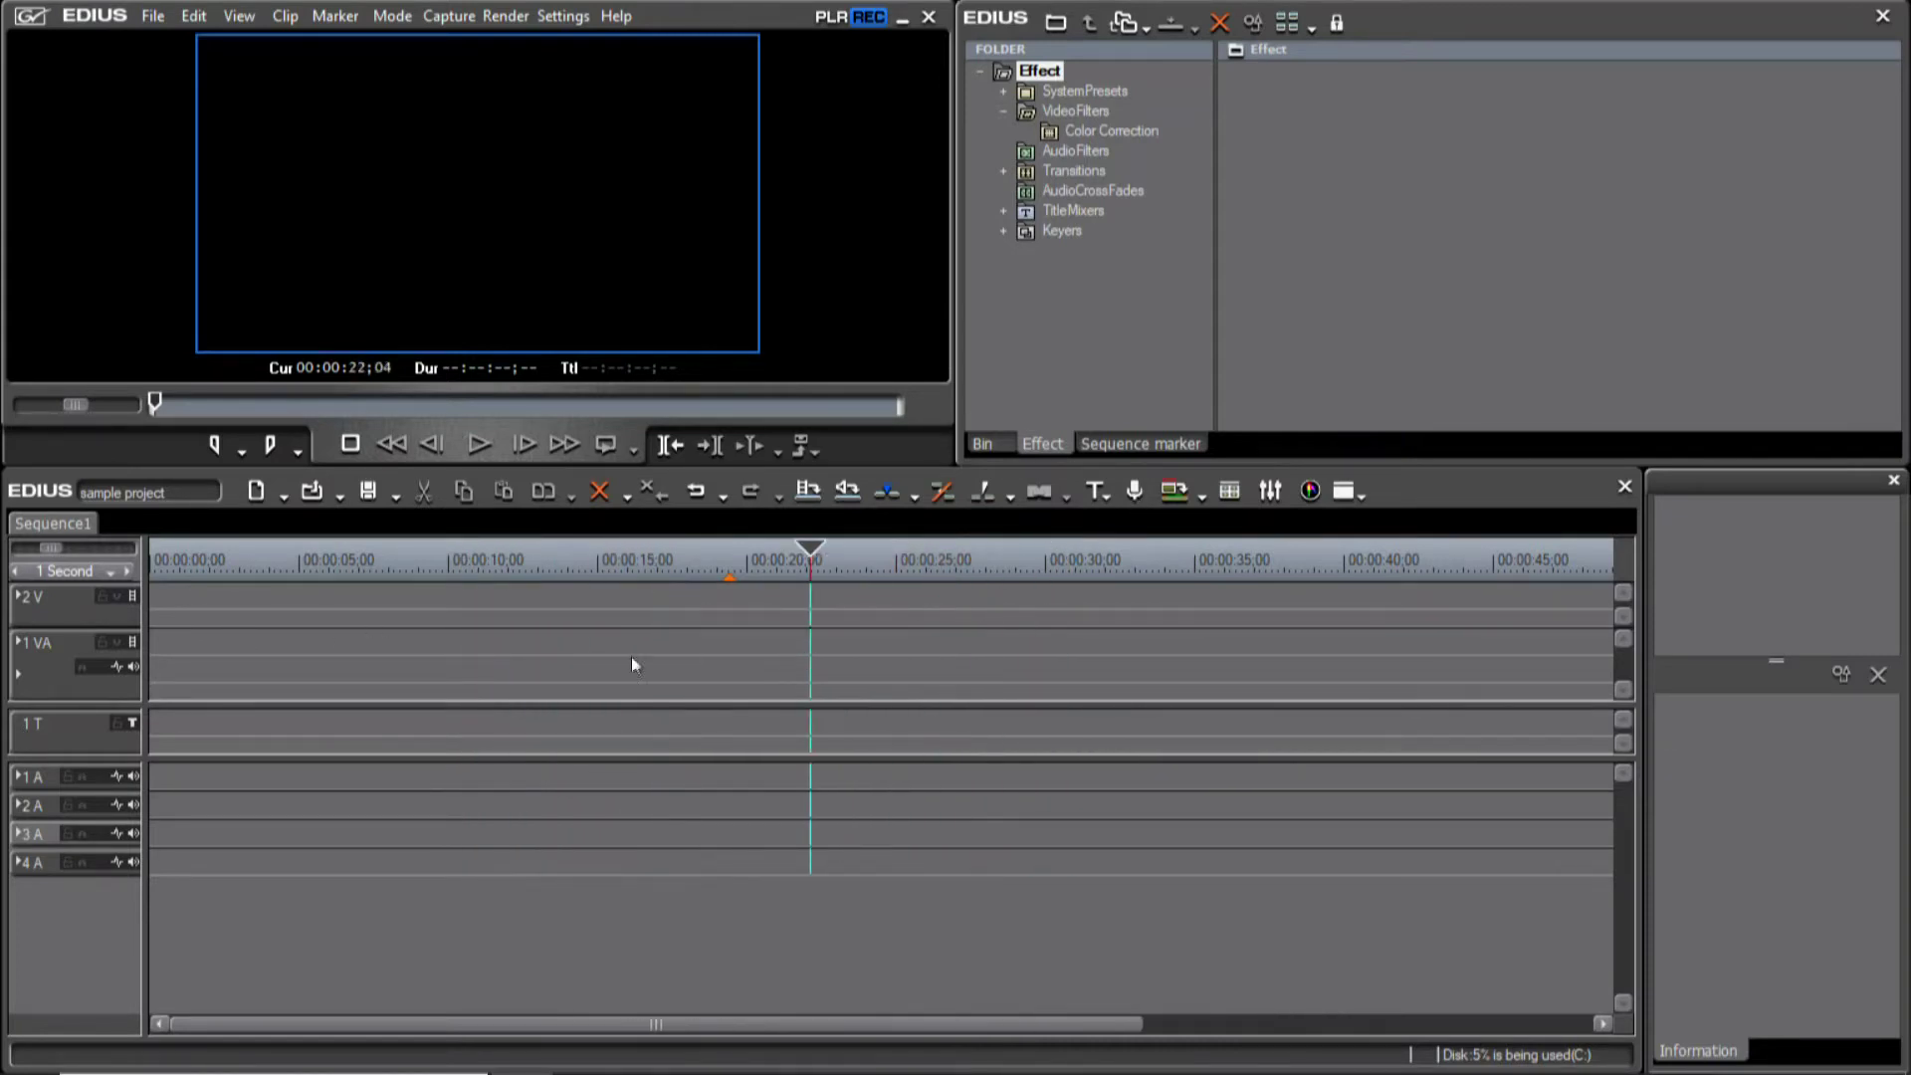
{"action": "left_click_drag", "start_coordinate": [418, 584], "coordinate": [440, 590]}
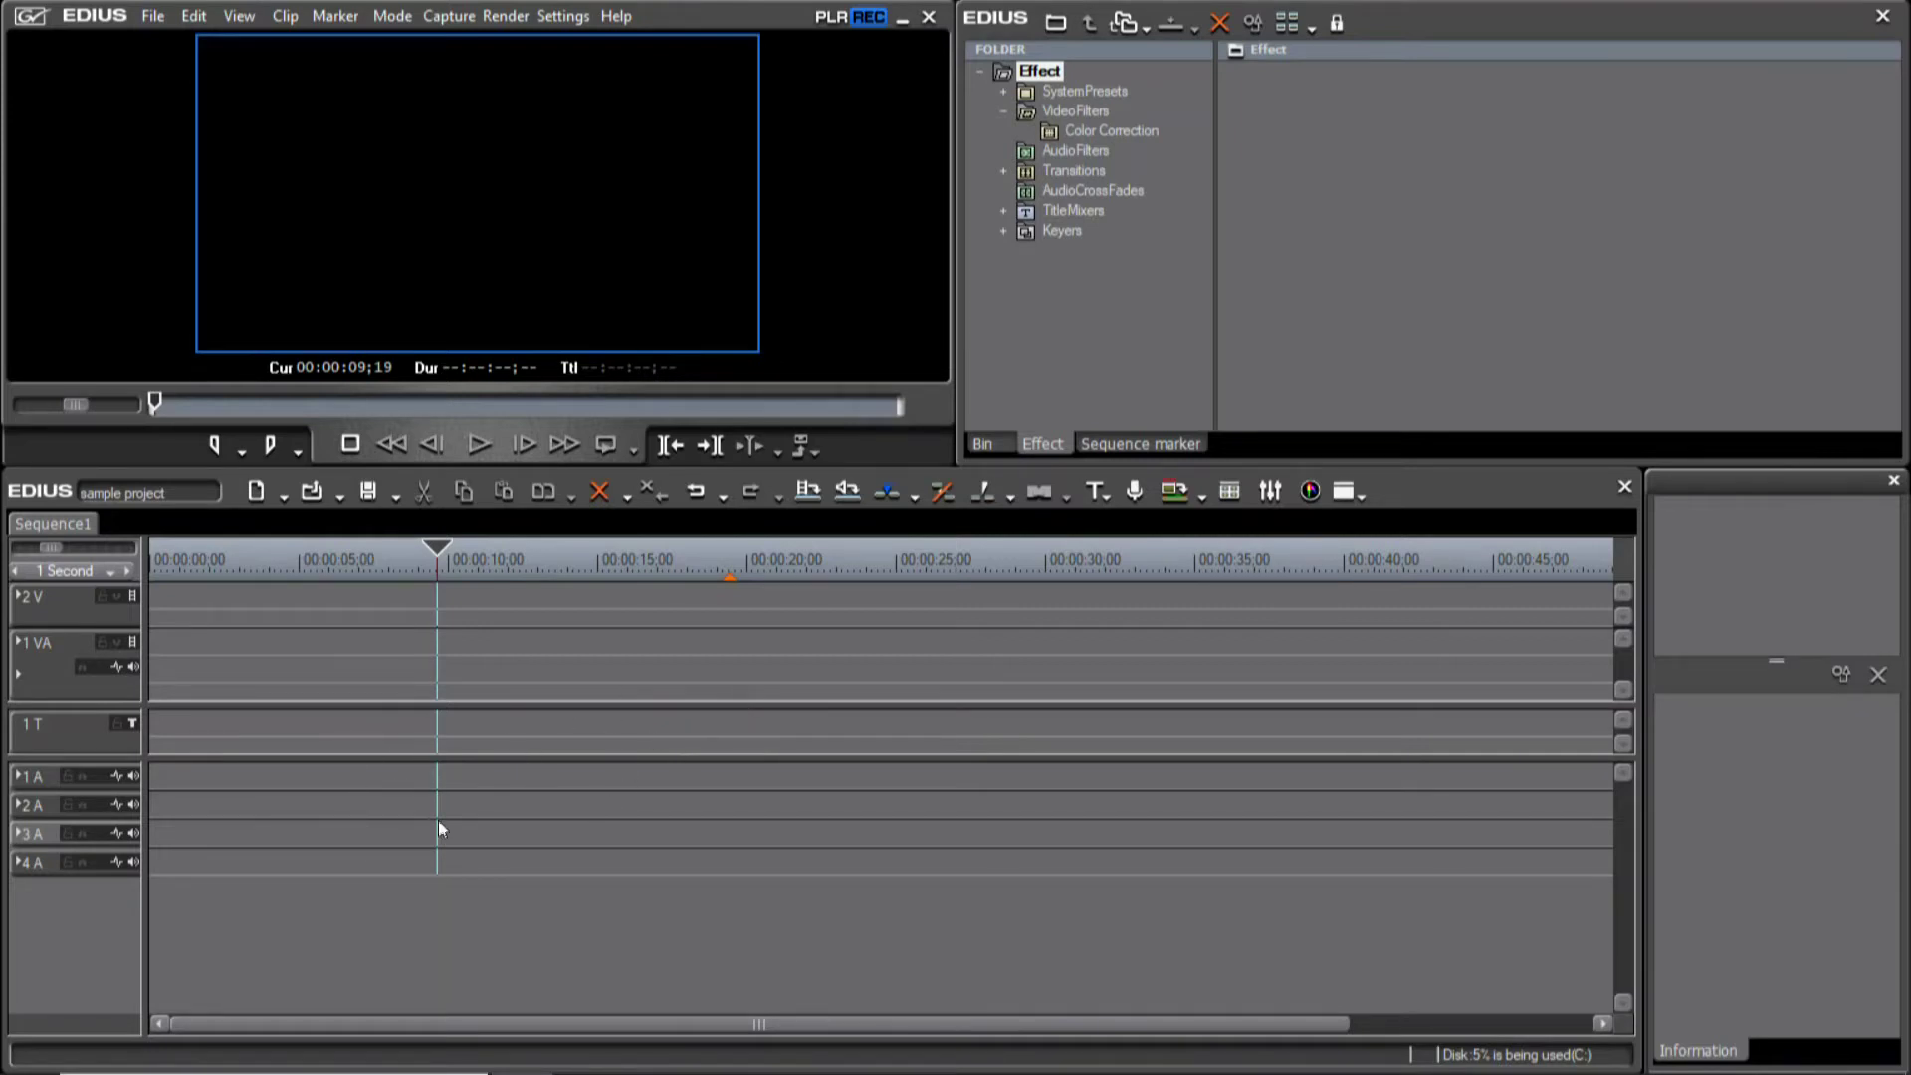
{"action": "left_click_drag", "start_coordinate": [420, 542], "coordinate": [602, 554]}
{"action": "left_click_drag", "start_coordinate": [607, 744], "coordinate": [629, 734]}
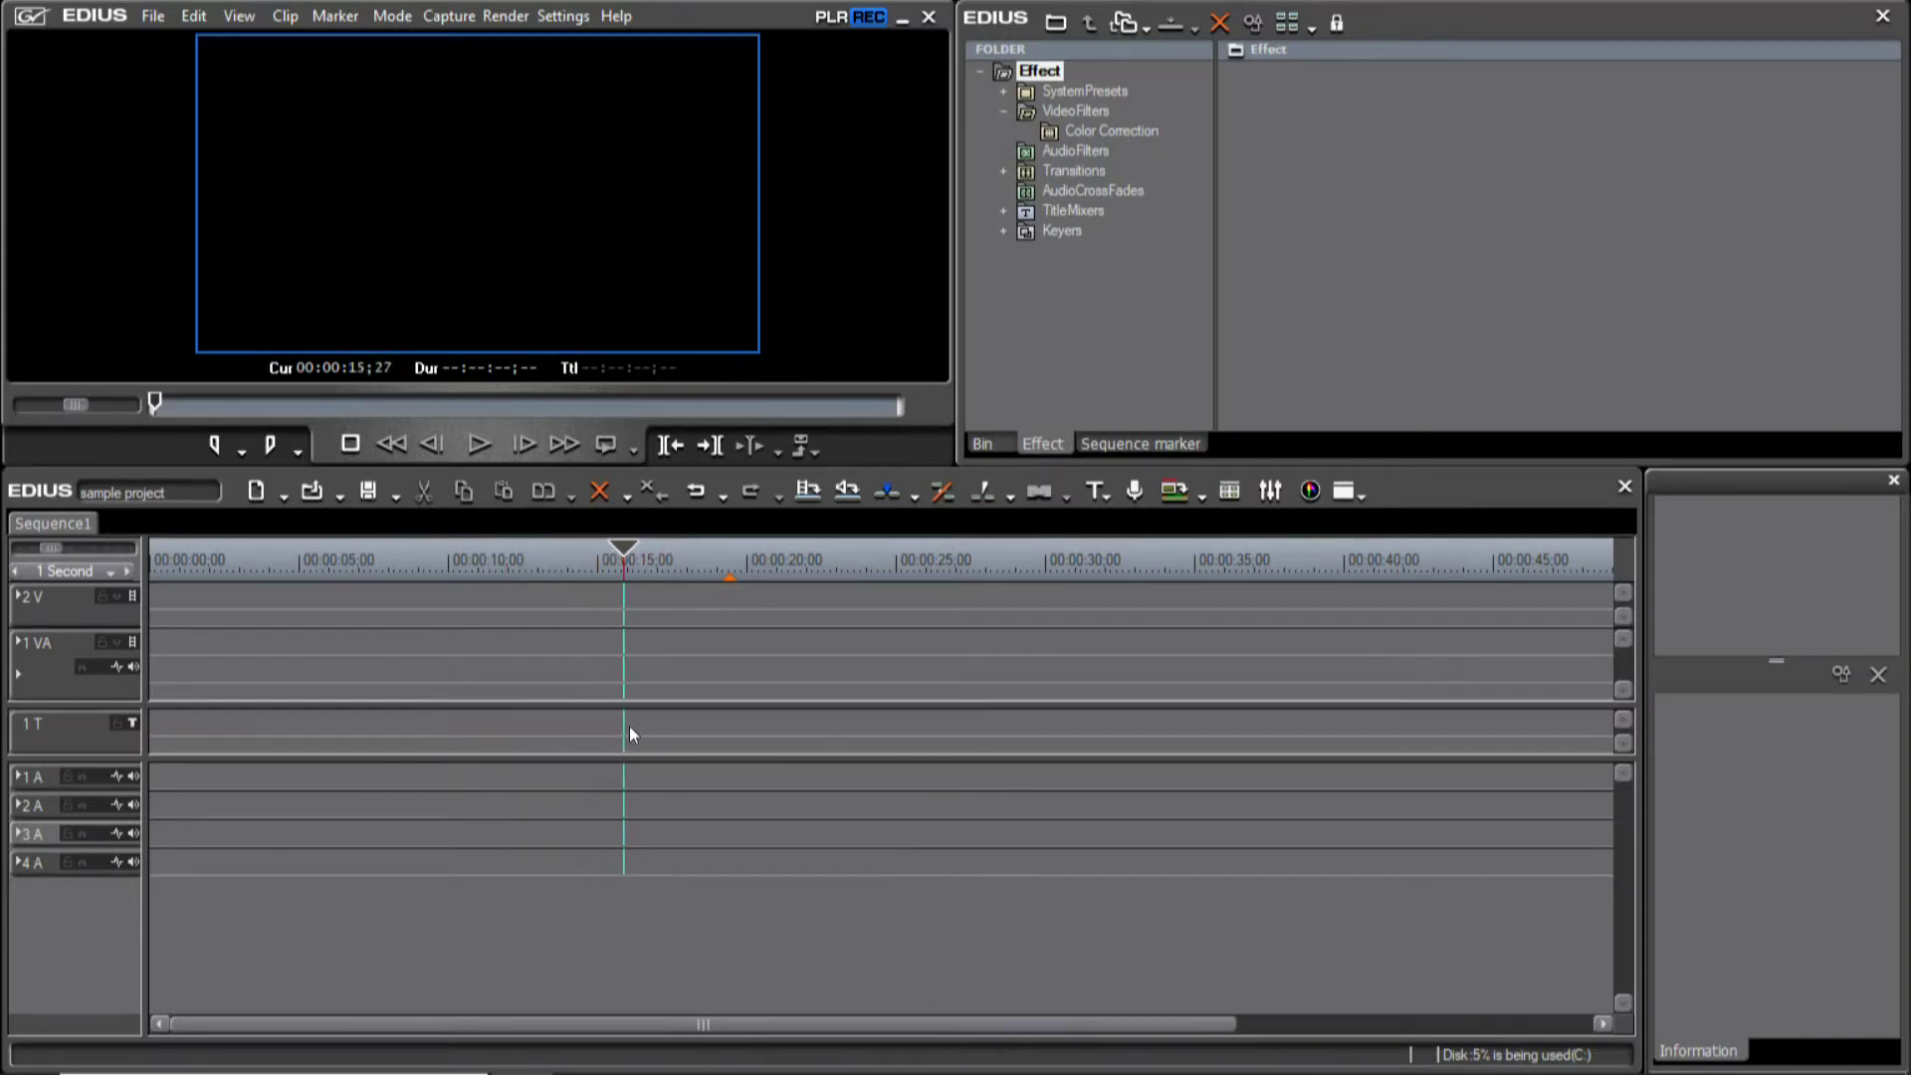
{"action": "left_click_drag", "start_coordinate": [498, 585], "coordinate": [321, 673]}
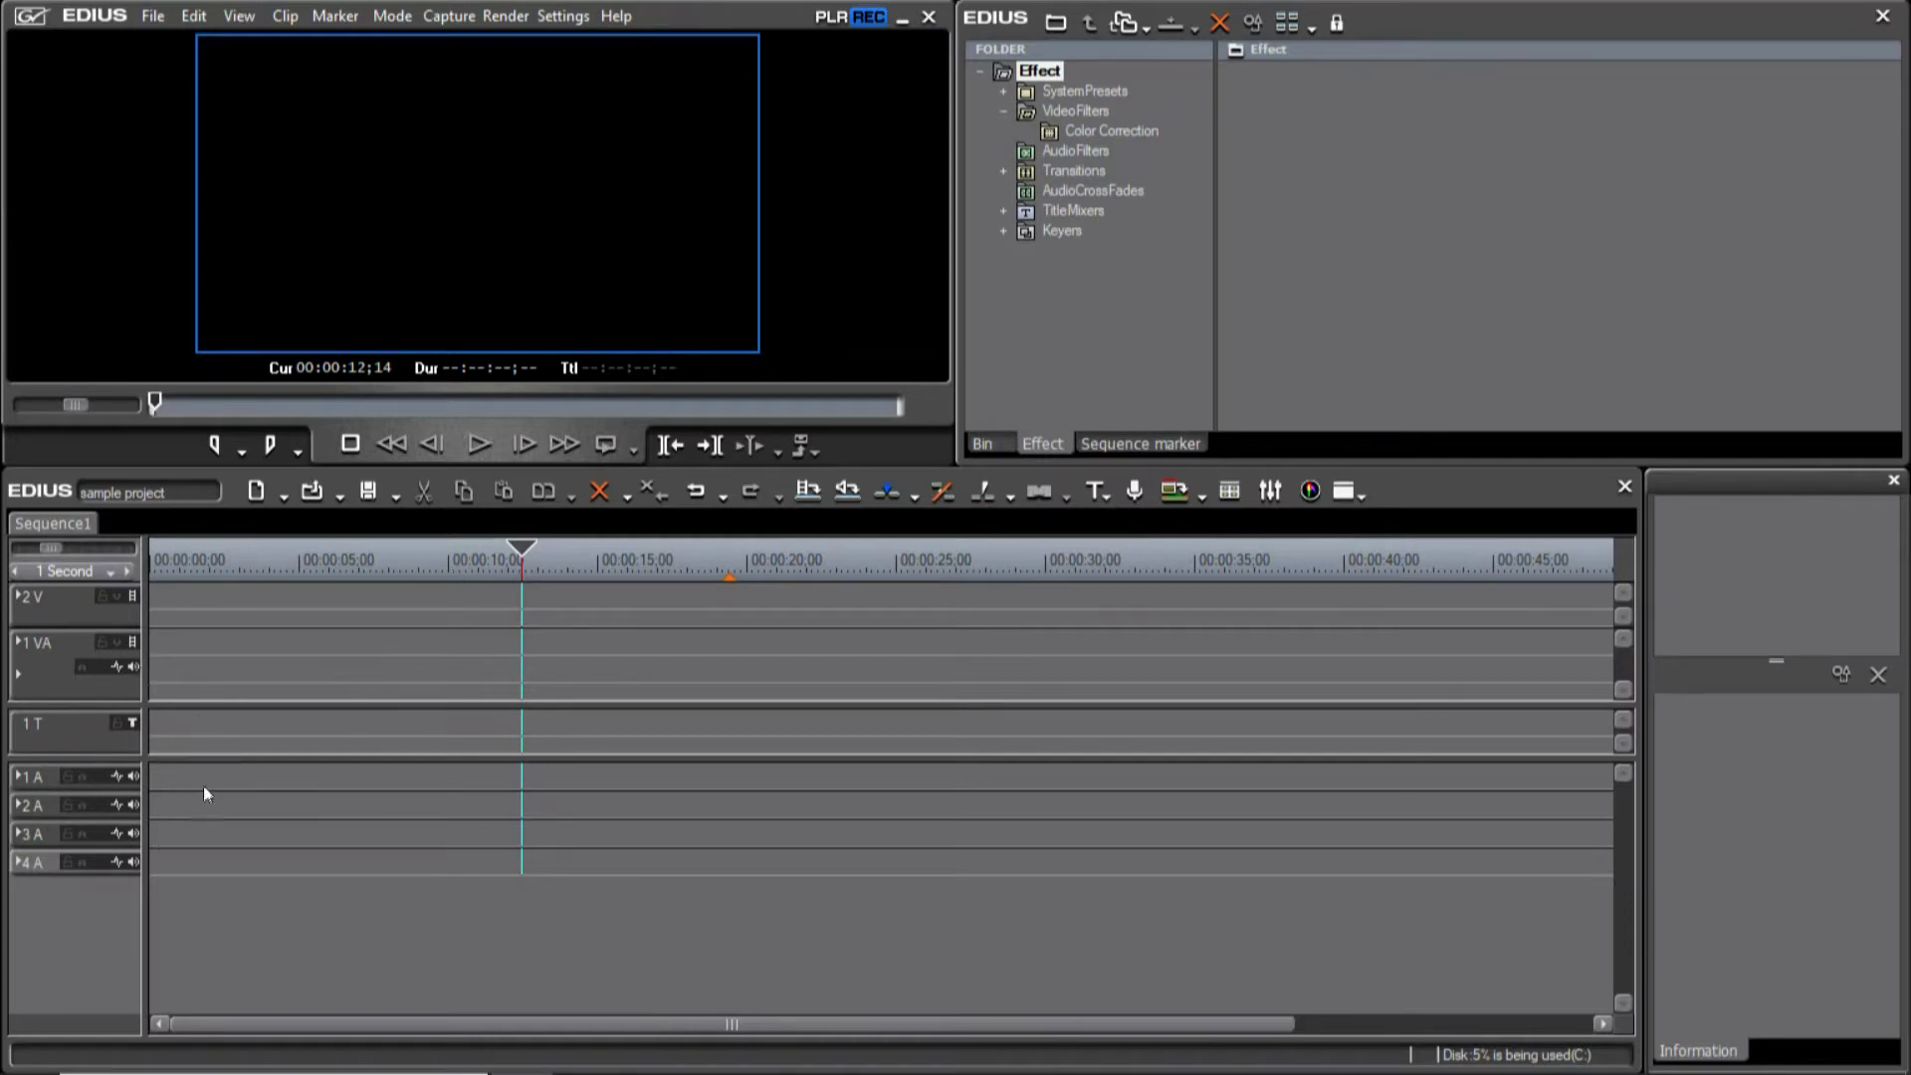
Move the timeline cursor to 00:00:15;05 and sweep a selection across the empty 2 V track
{"action": "left_click", "coordinate": [539, 560]}
{"action": "left_click_drag", "start_coordinate": [549, 563], "coordinate": [595, 560]}
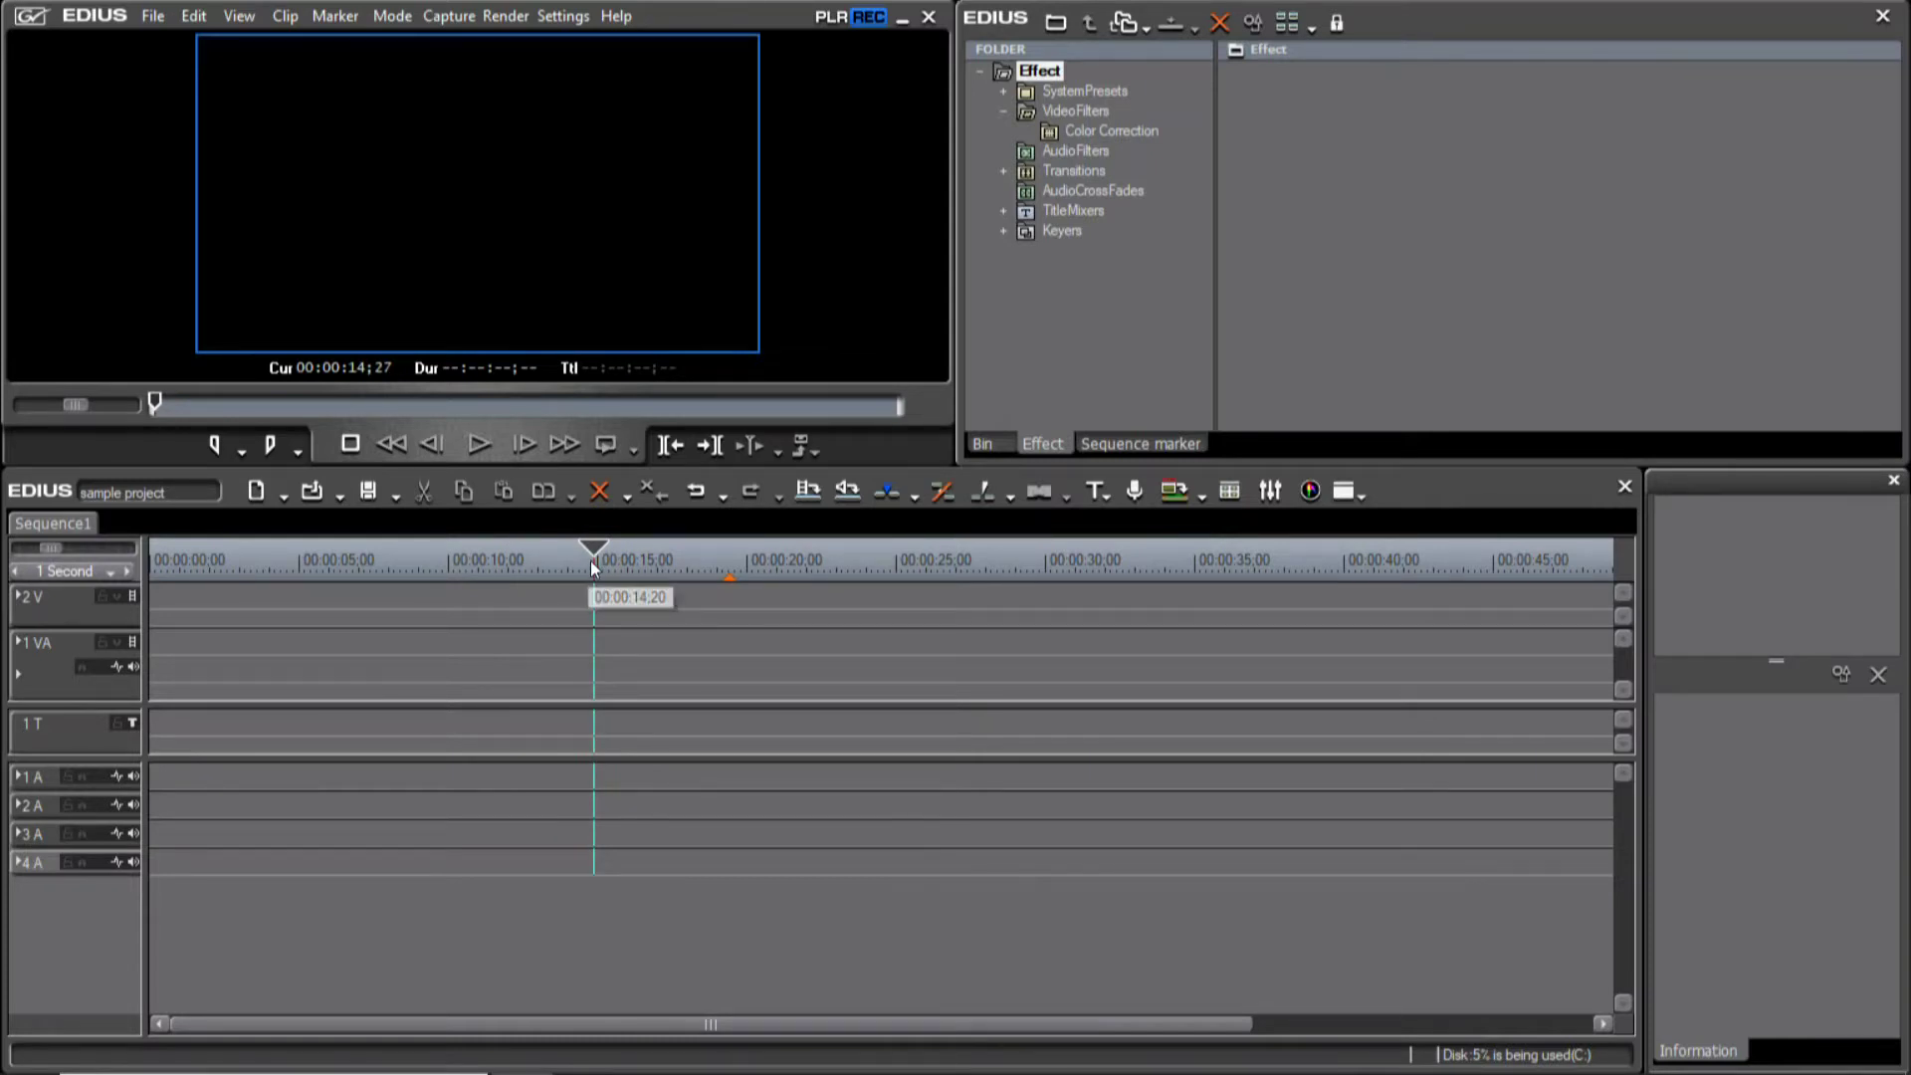
{"action": "left_click_drag", "start_coordinate": [588, 563], "coordinate": [602, 569]}
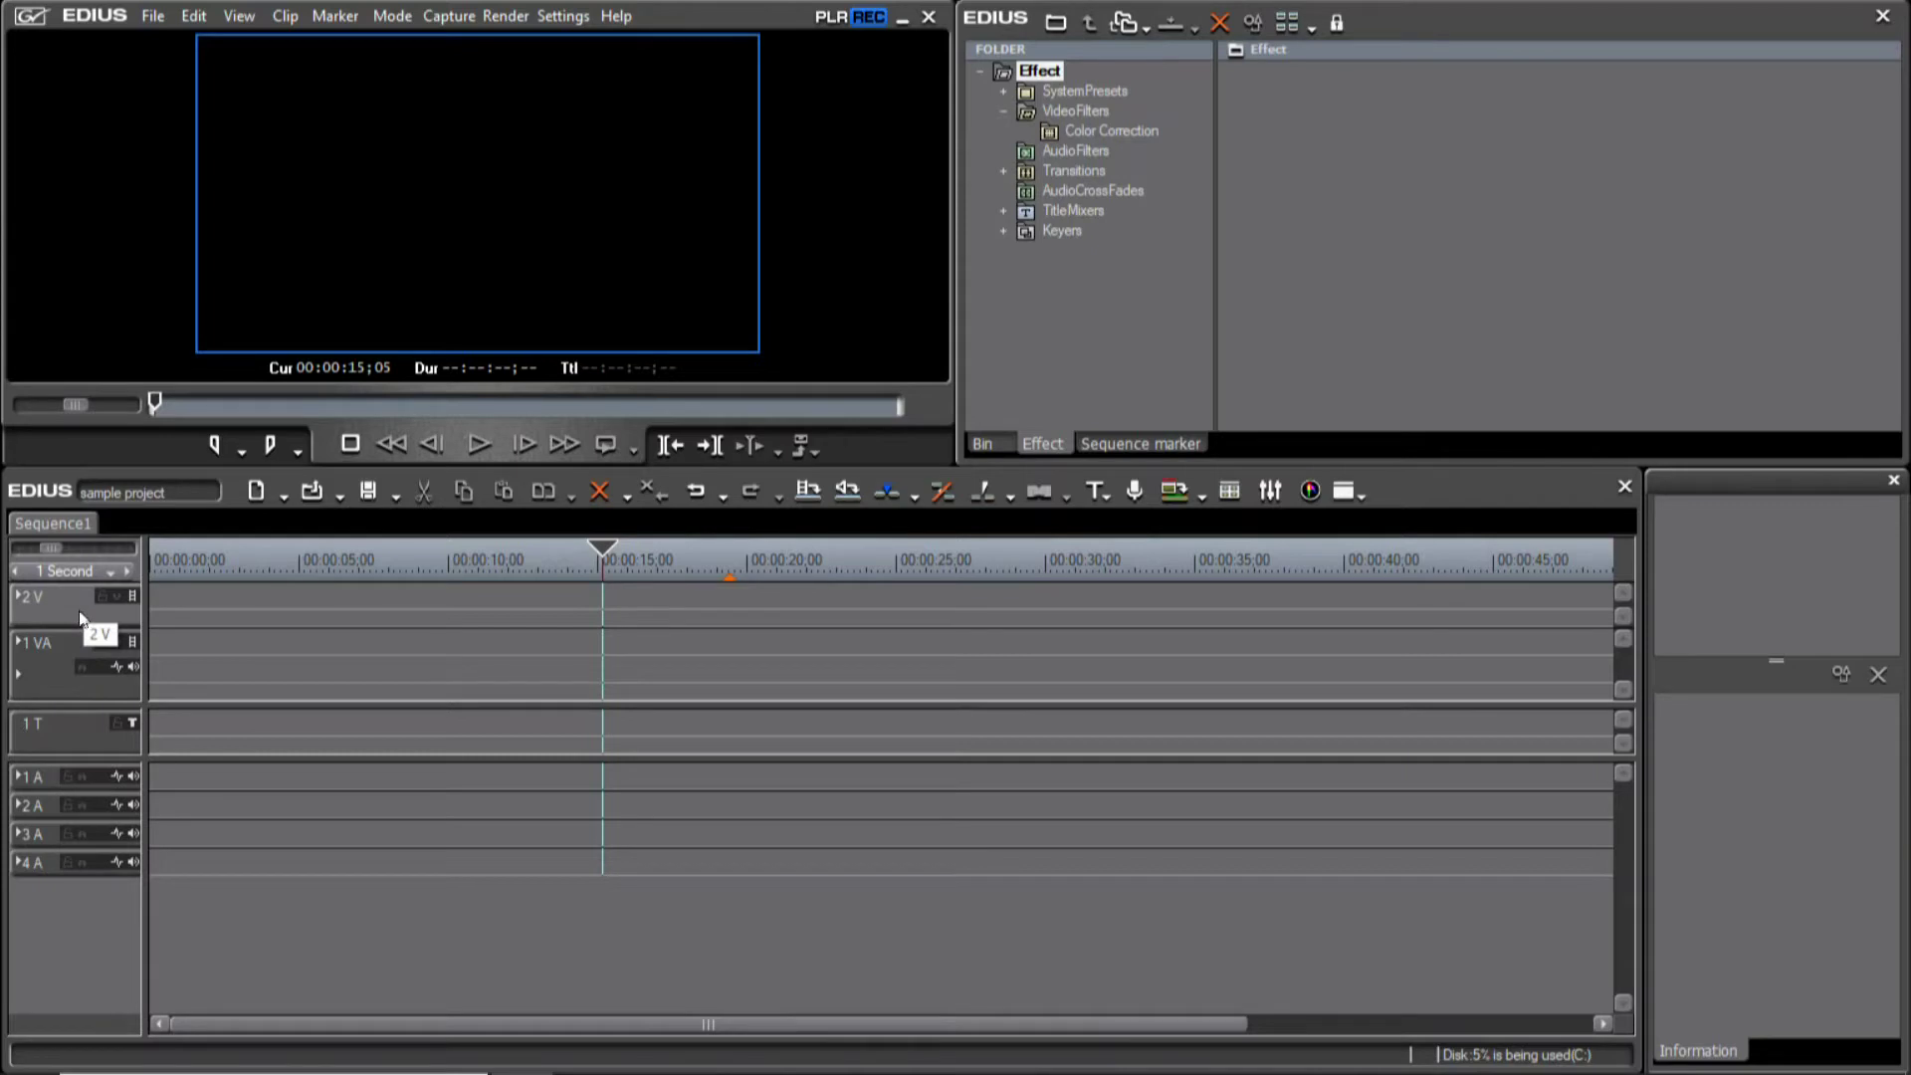
{"action": "left_click_drag", "start_coordinate": [480, 601], "coordinate": [1174, 605]}
{"action": "left_click_drag", "start_coordinate": [1171, 599], "coordinate": [1180, 610]}
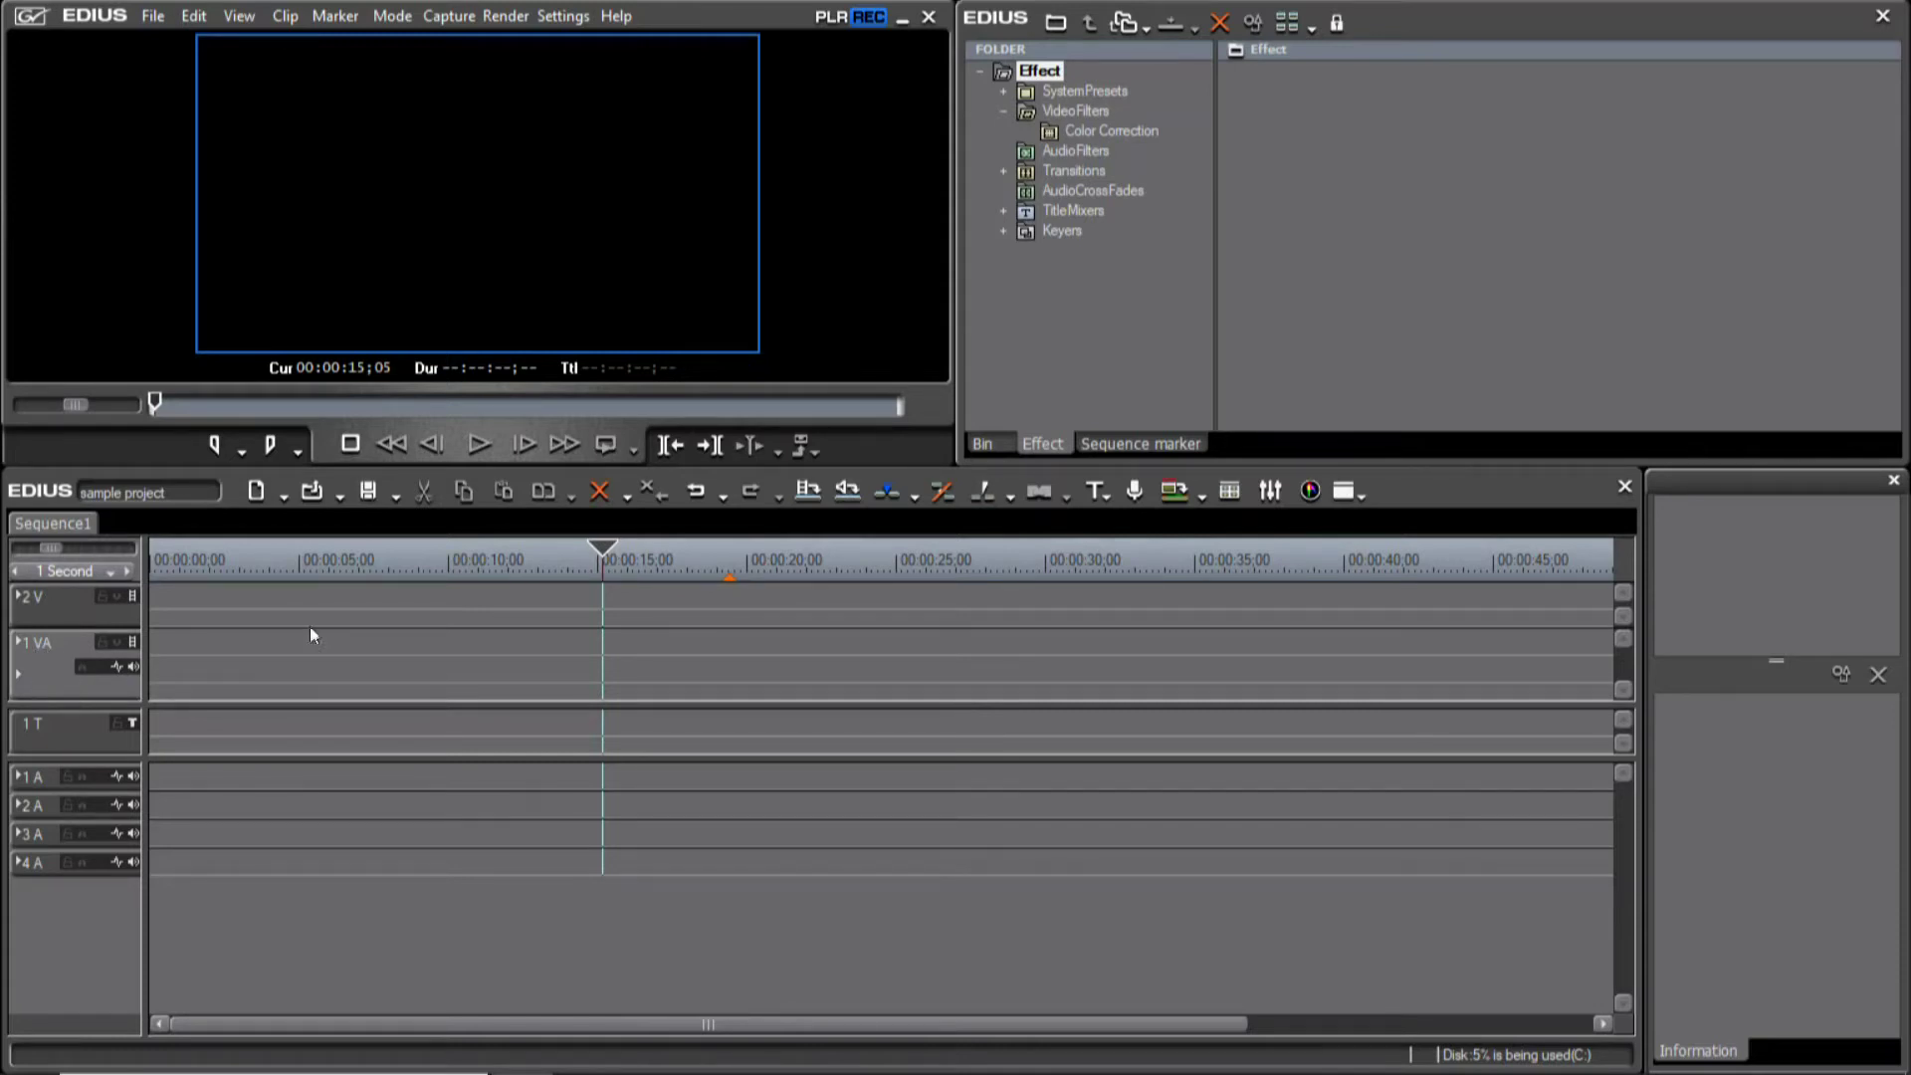
Sweep selection areas across the empty 1 VA and 1 T tracks
{"action": "left_click_drag", "start_coordinate": [437, 658], "coordinate": [1299, 662]}
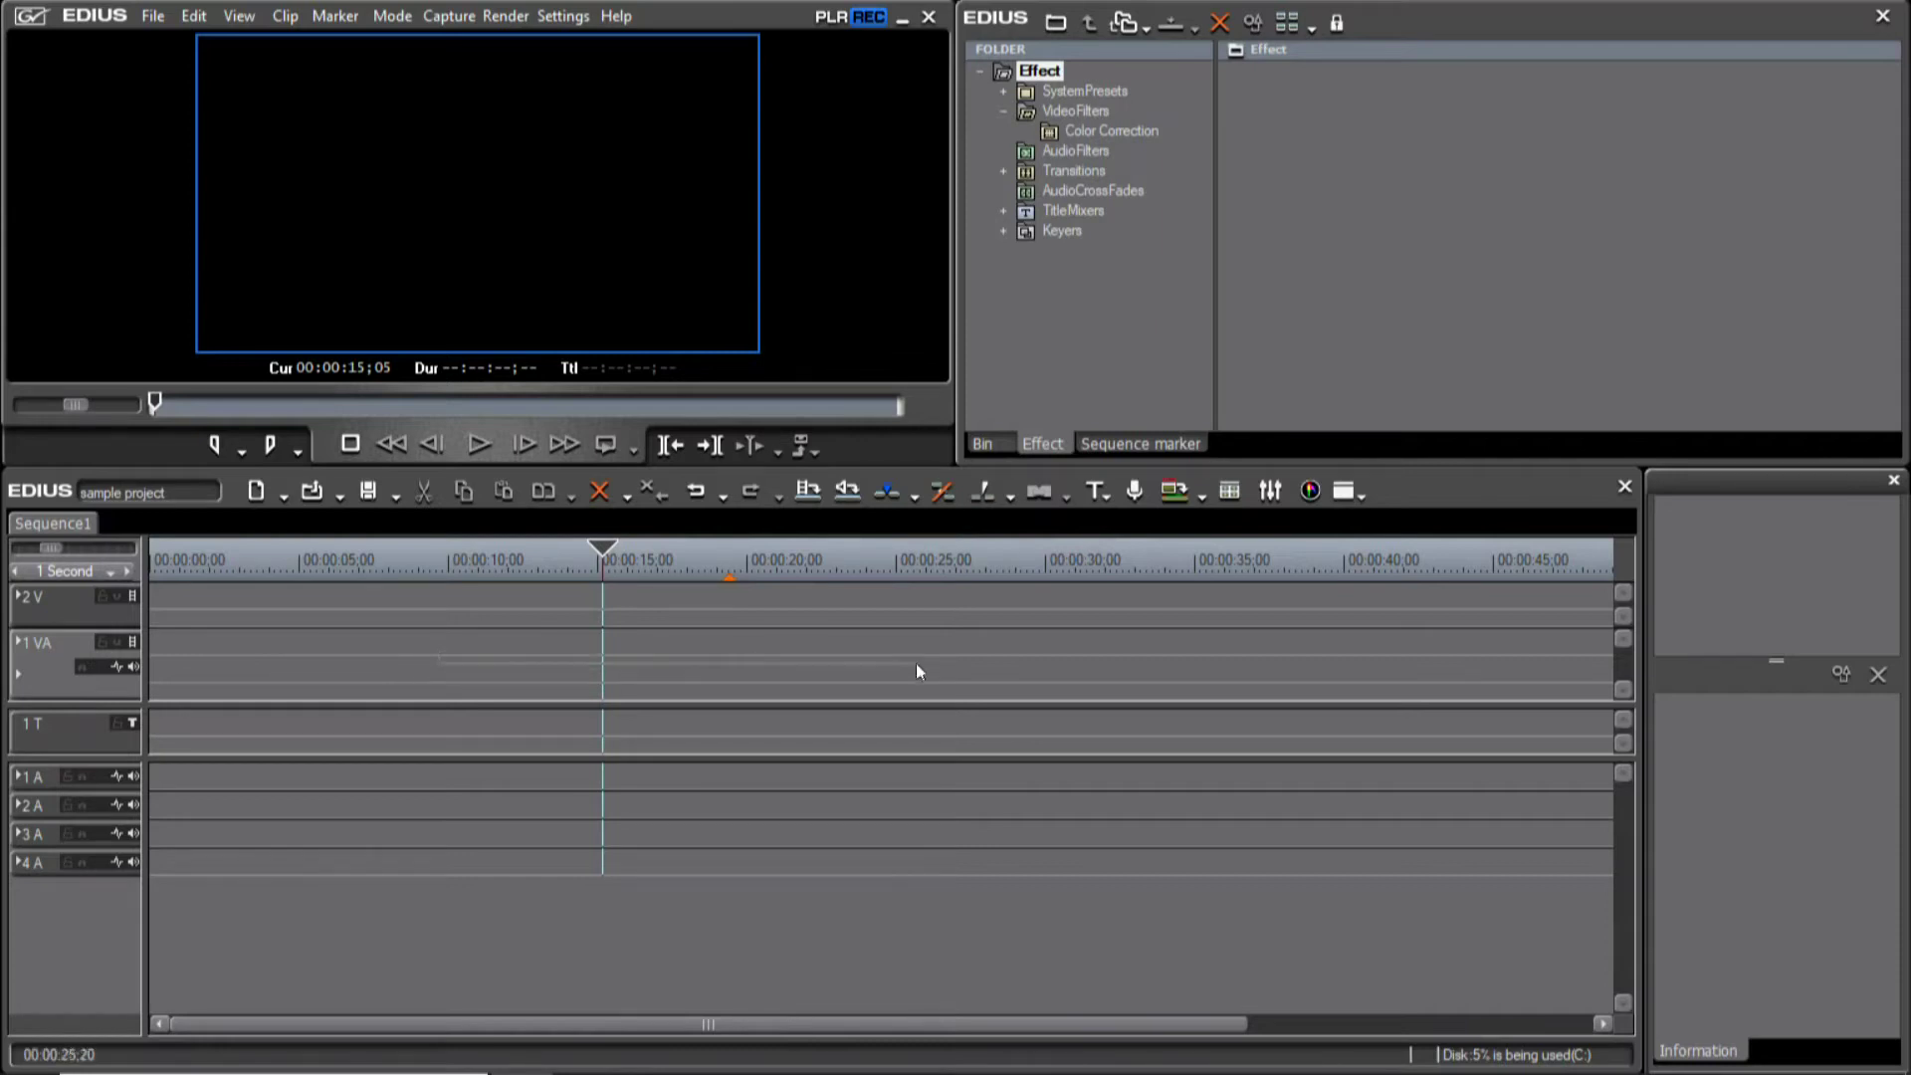
{"action": "mouse_move", "coordinate": [1288, 639]}
{"action": "left_mouse_down"}
{"action": "mouse_move", "coordinate": [390, 677]}
{"action": "mouse_move", "coordinate": [348, 699]}
{"action": "left_mouse_up"}
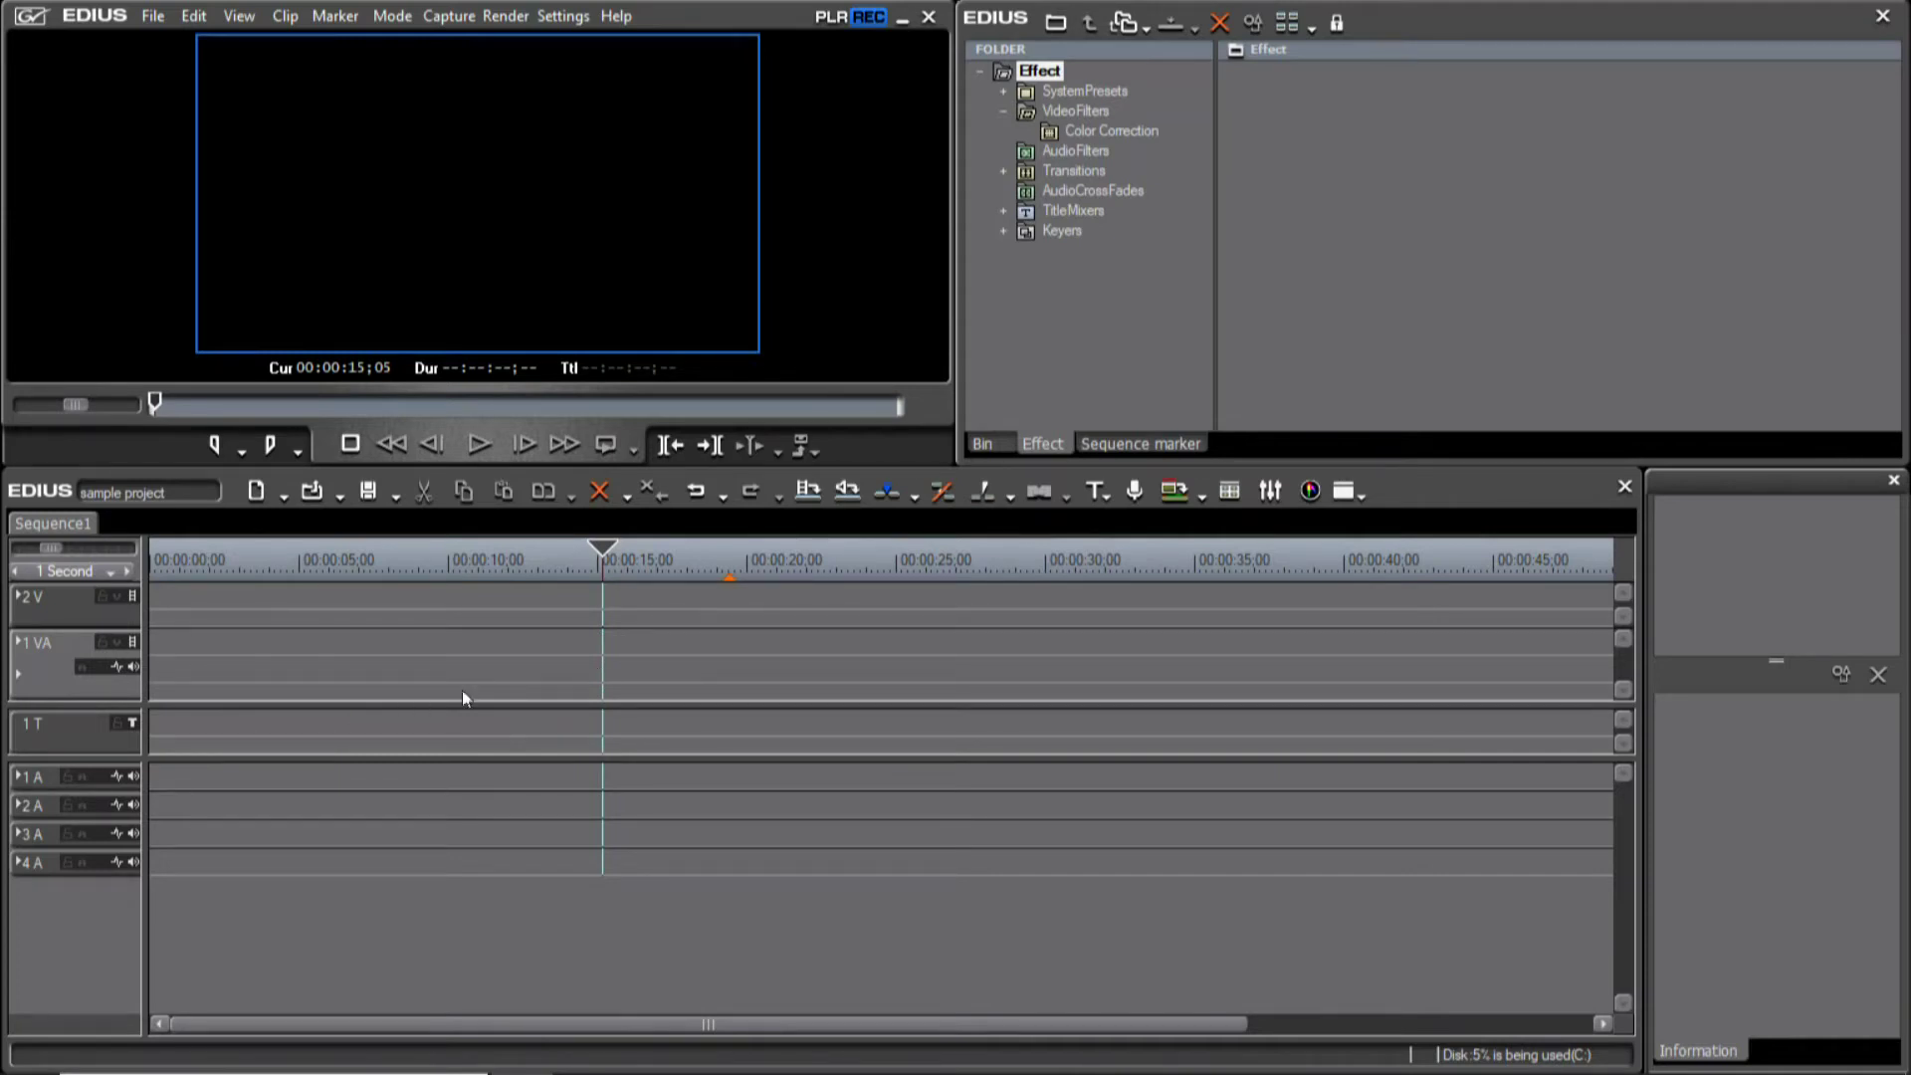
{"action": "left_click_drag", "start_coordinate": [183, 717], "coordinate": [1165, 756]}
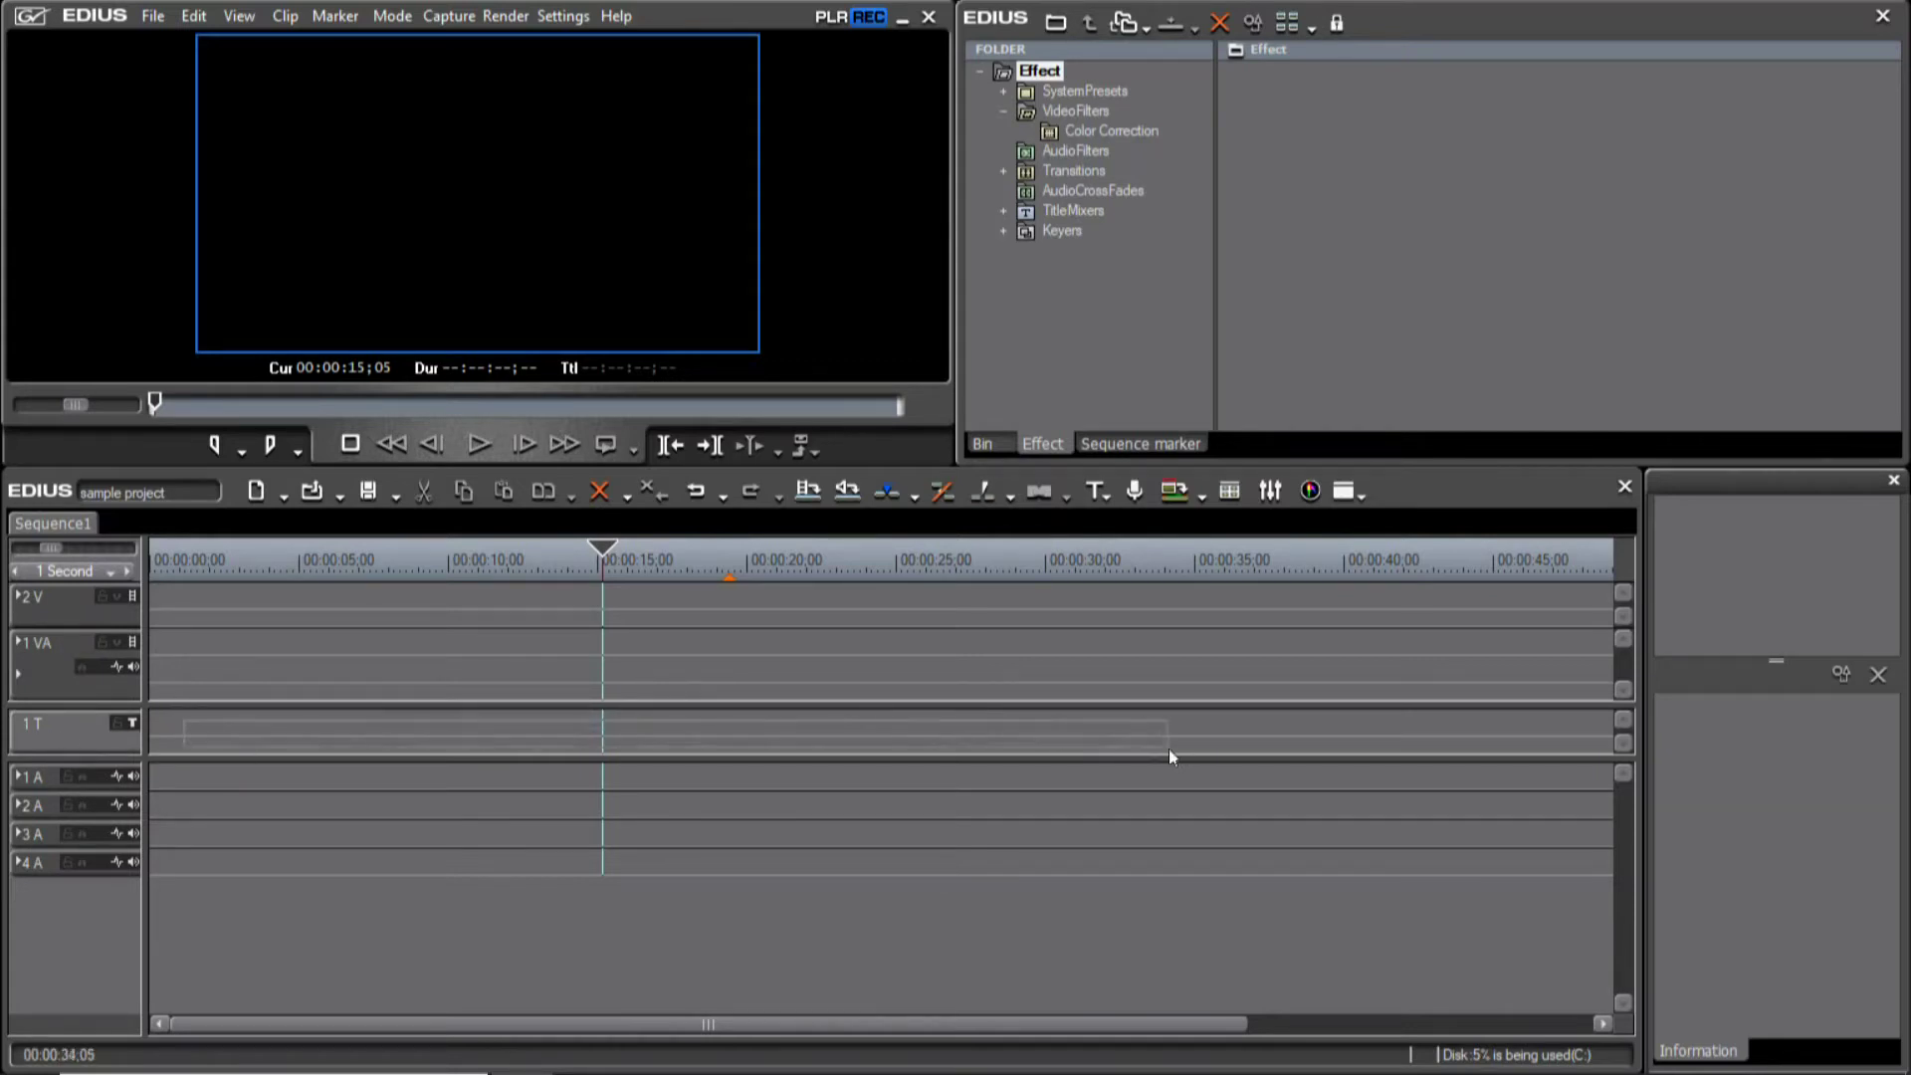
{"action": "left_click_drag", "start_coordinate": [1165, 757], "coordinate": [1186, 738]}
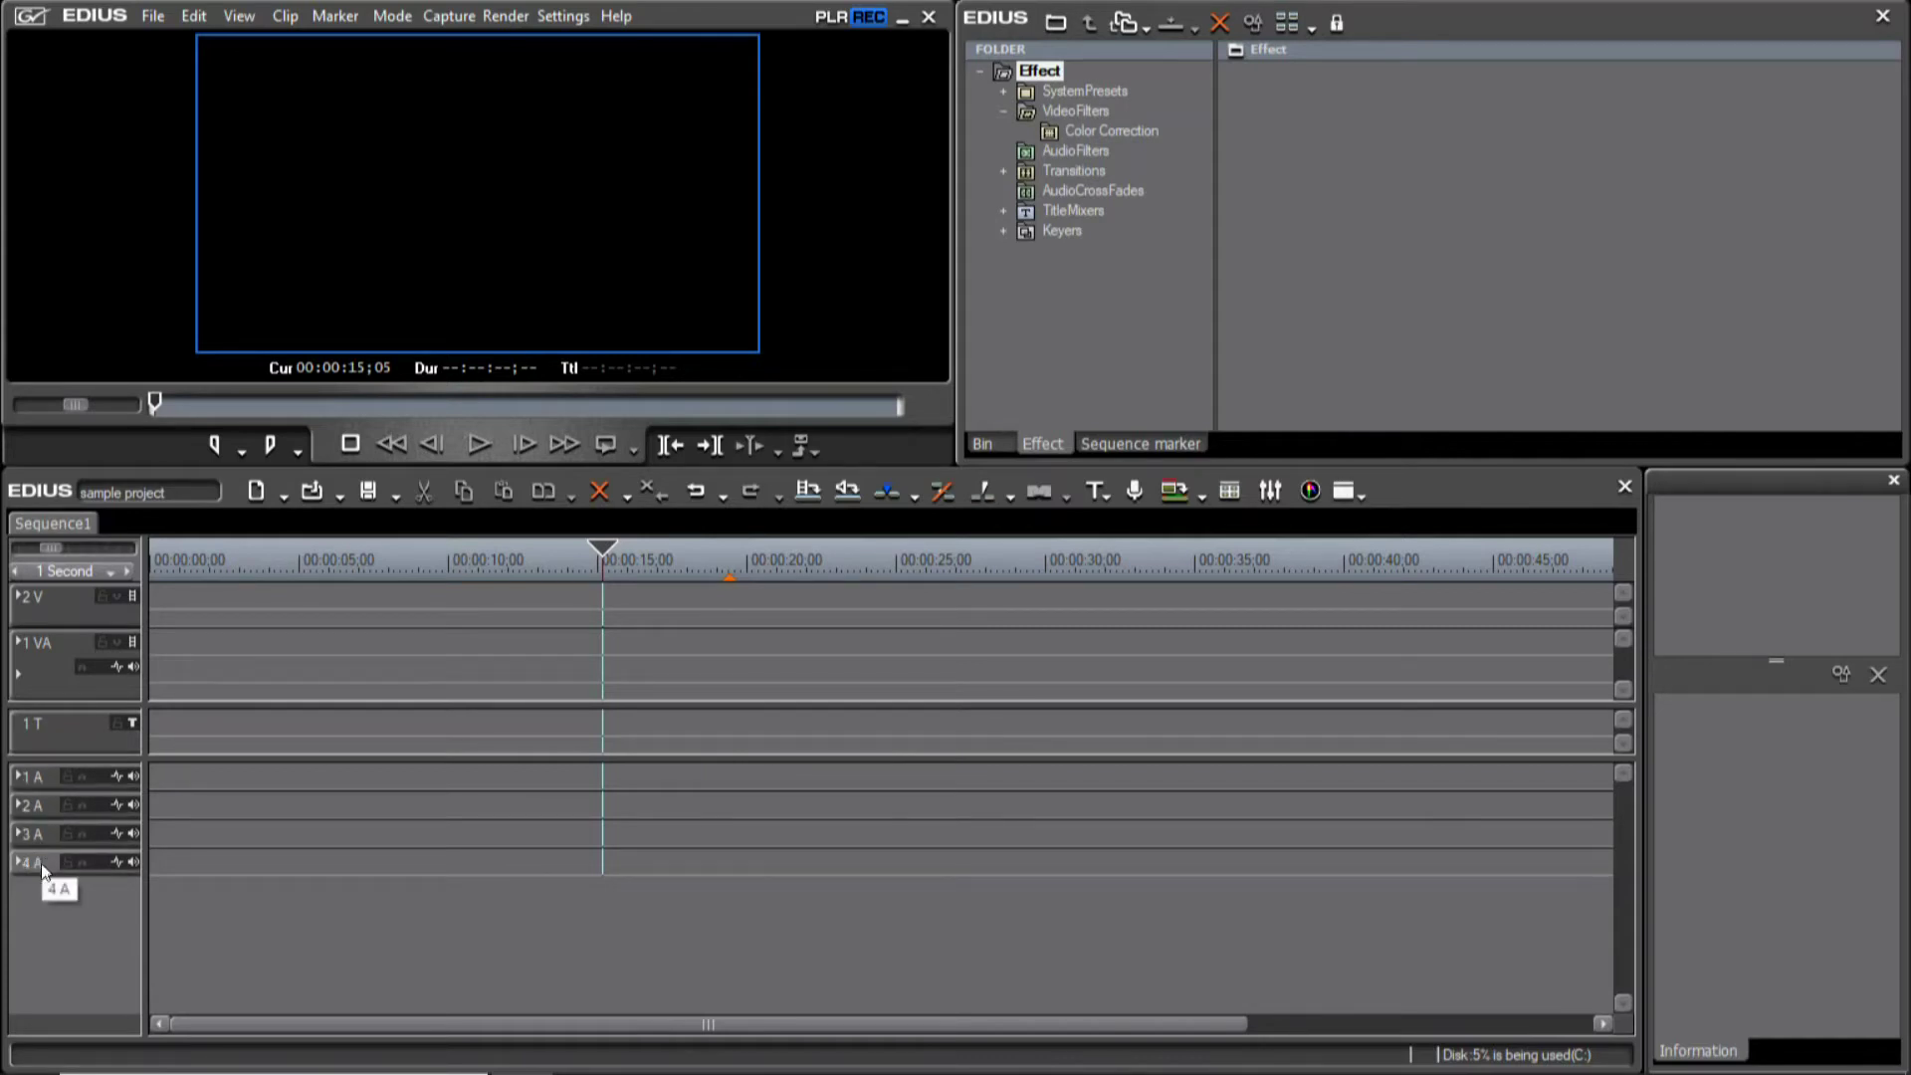
Sweep selections over the empty audio tracks, then show the project bin with Sequence1 and the Webinar clip
{"action": "left_click_drag", "start_coordinate": [194, 769], "coordinate": [1341, 864]}
{"action": "mouse_move", "coordinate": [598, 779]}
{"action": "left_mouse_down"}
{"action": "mouse_move", "coordinate": [1123, 871]}
{"action": "mouse_move", "coordinate": [1213, 866]}
{"action": "left_mouse_up"}
{"action": "left_click_drag", "start_coordinate": [505, 774], "coordinate": [987, 858]}
{"action": "left_click", "coordinate": [990, 445]}
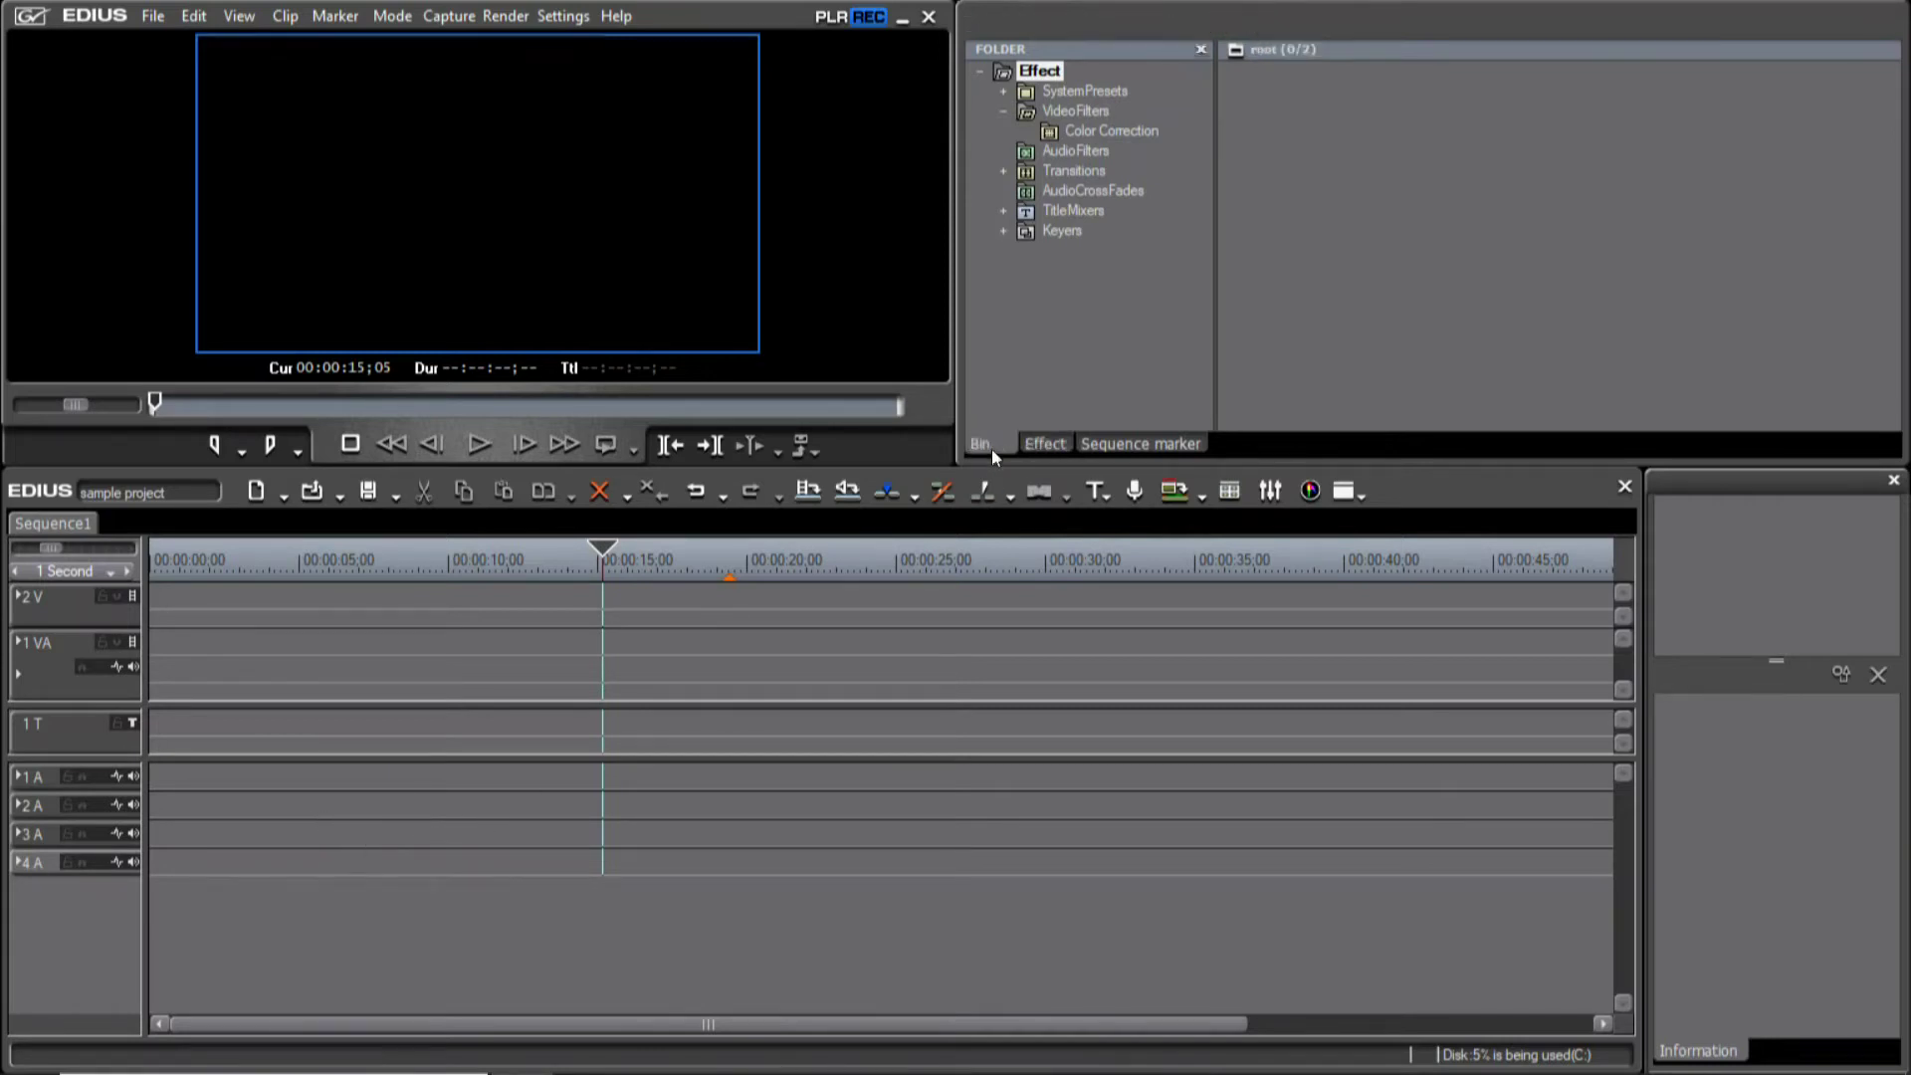
Place the Webinar Self Compassion clip from the bin onto track 2 V at about 5 seconds
{"action": "left_click", "coordinate": [1368, 181]}
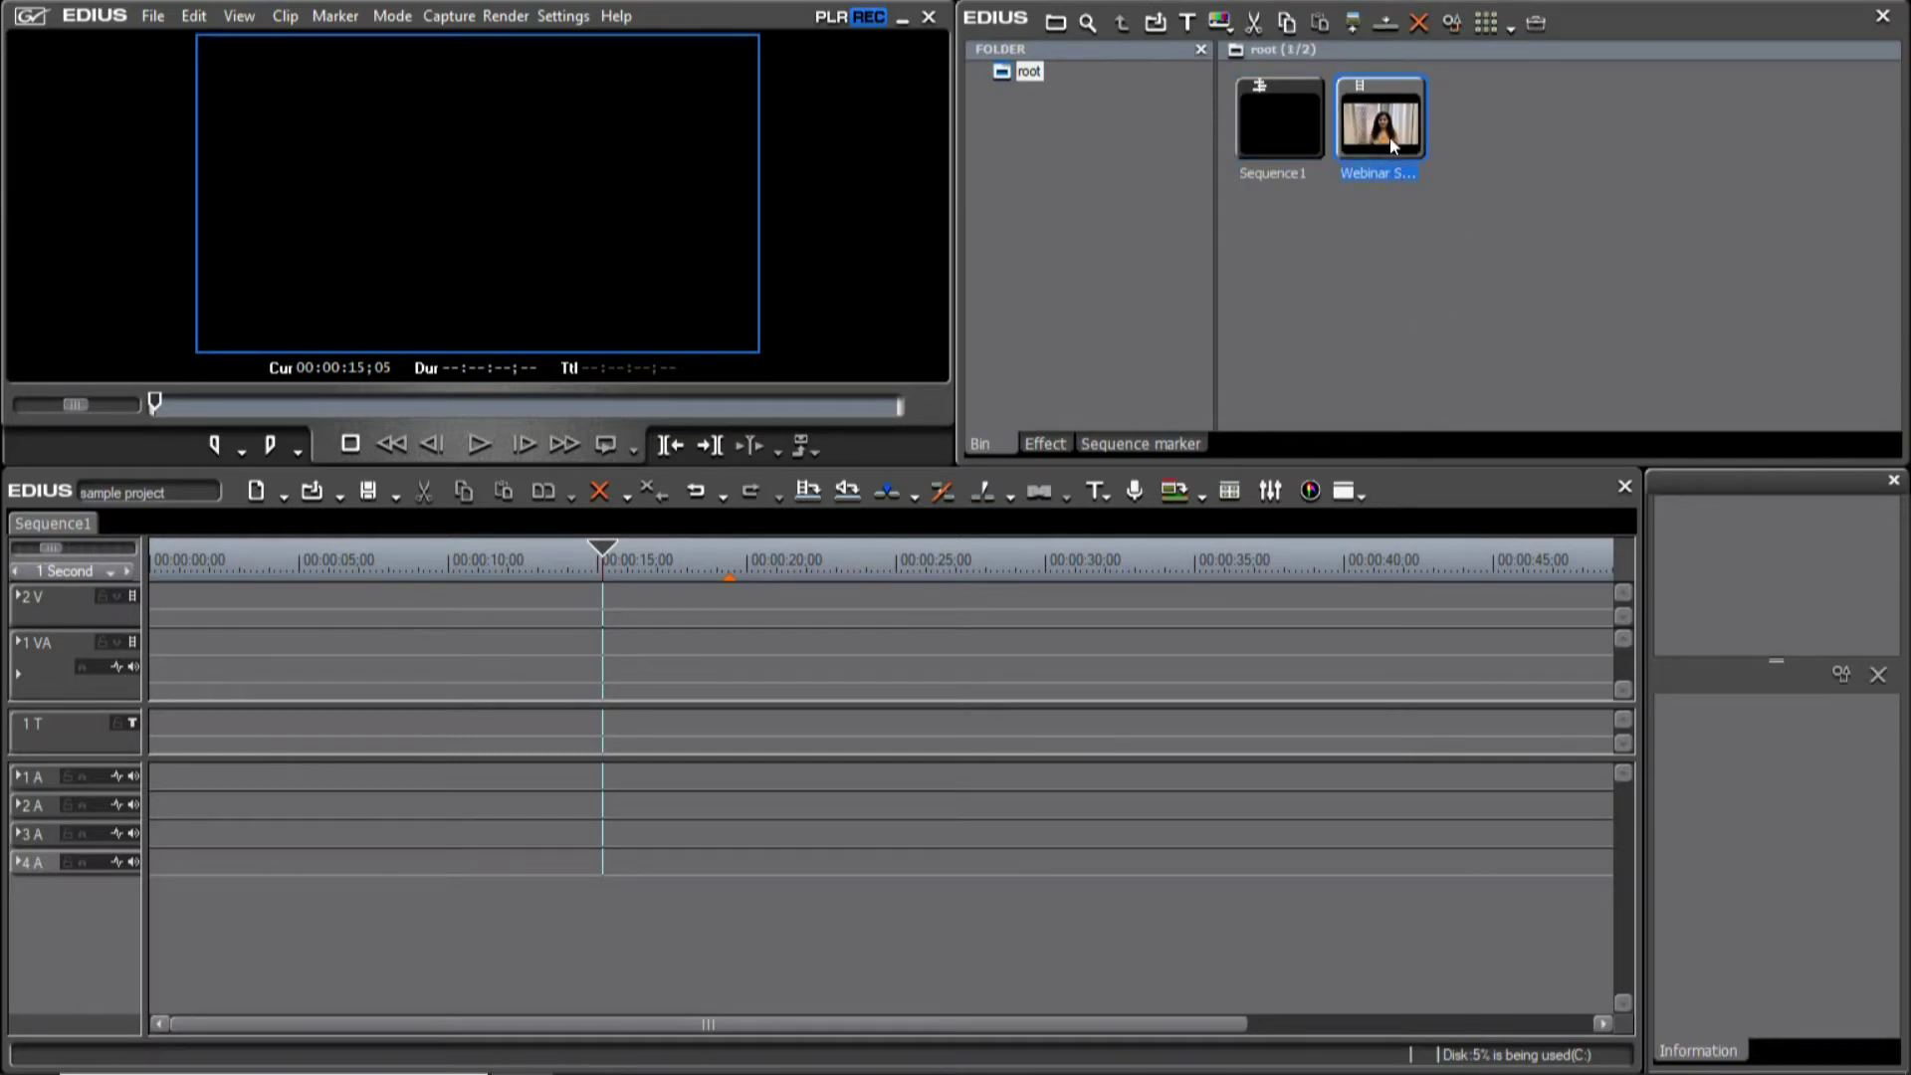
{"action": "left_click_drag", "start_coordinate": [1391, 137], "coordinate": [1082, 570]}
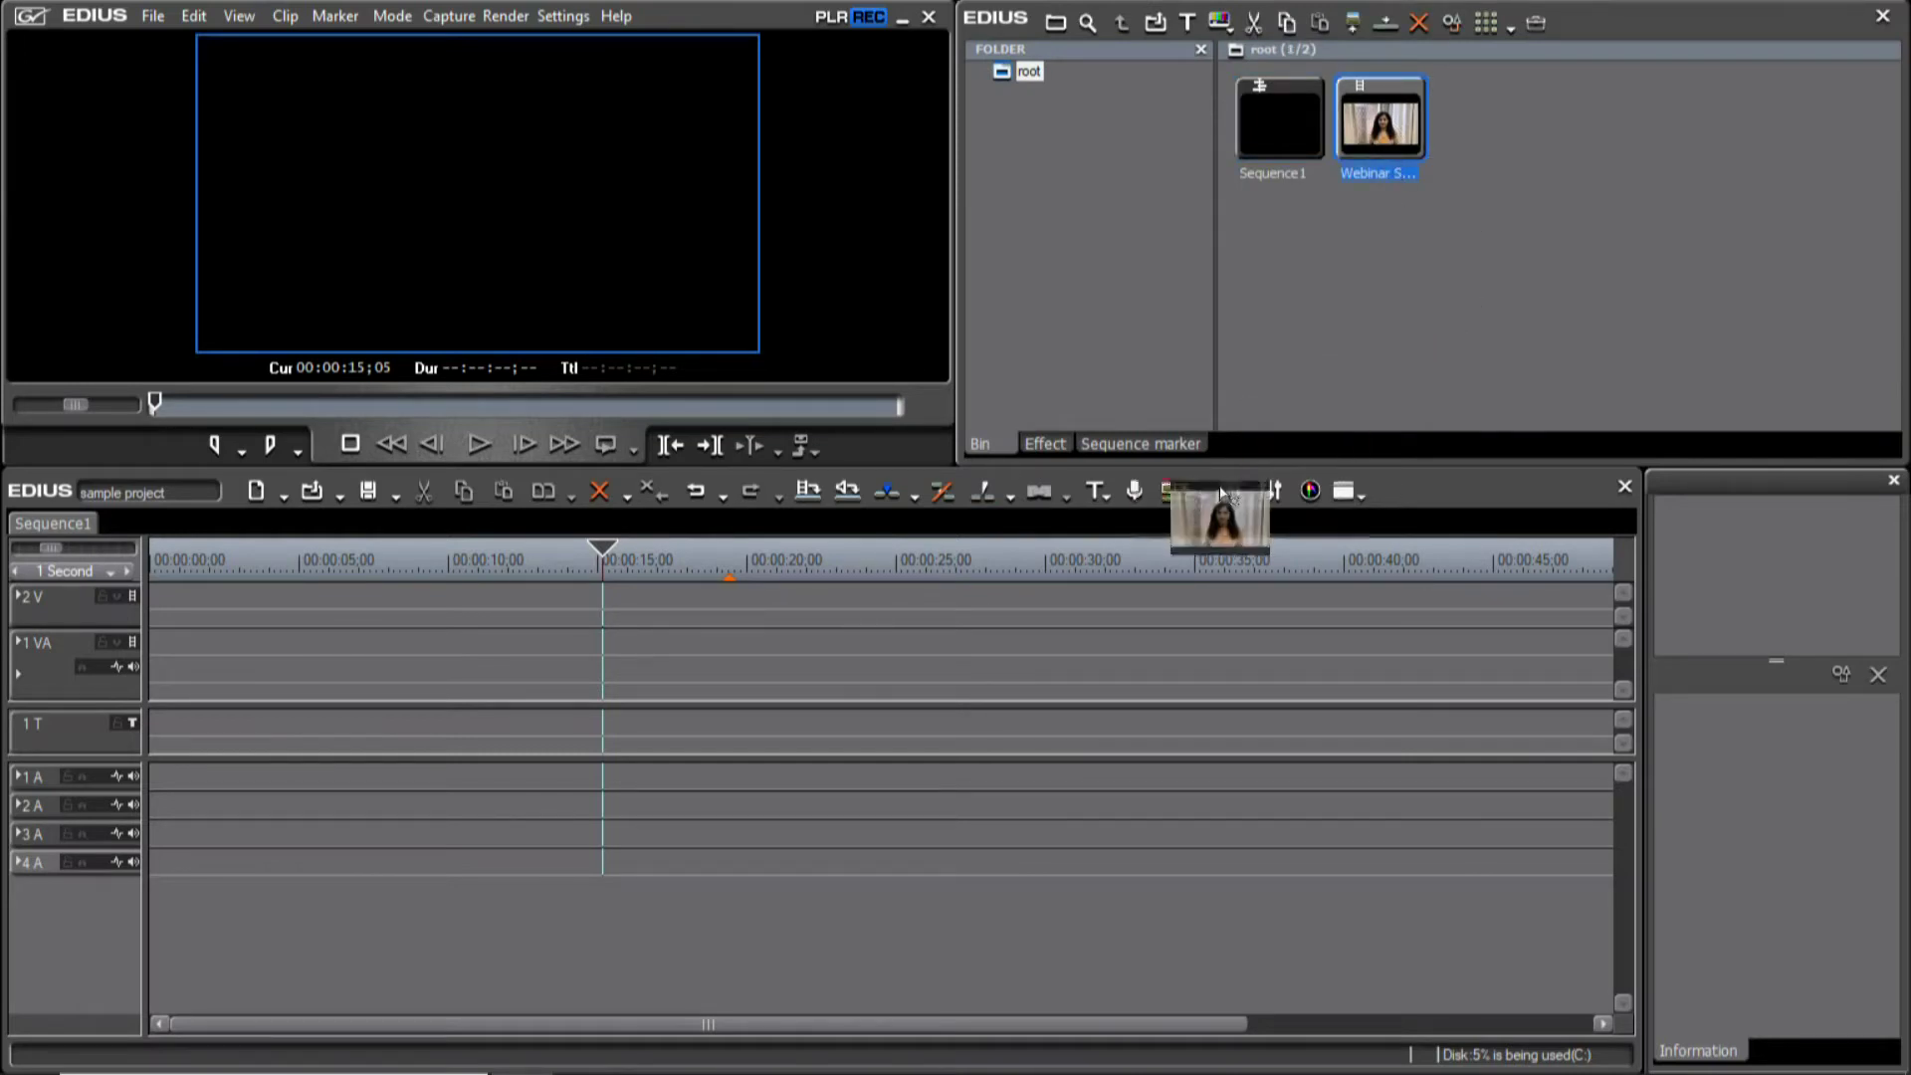
{"action": "left_click_drag", "start_coordinate": [1082, 570], "coordinate": [316, 613]}
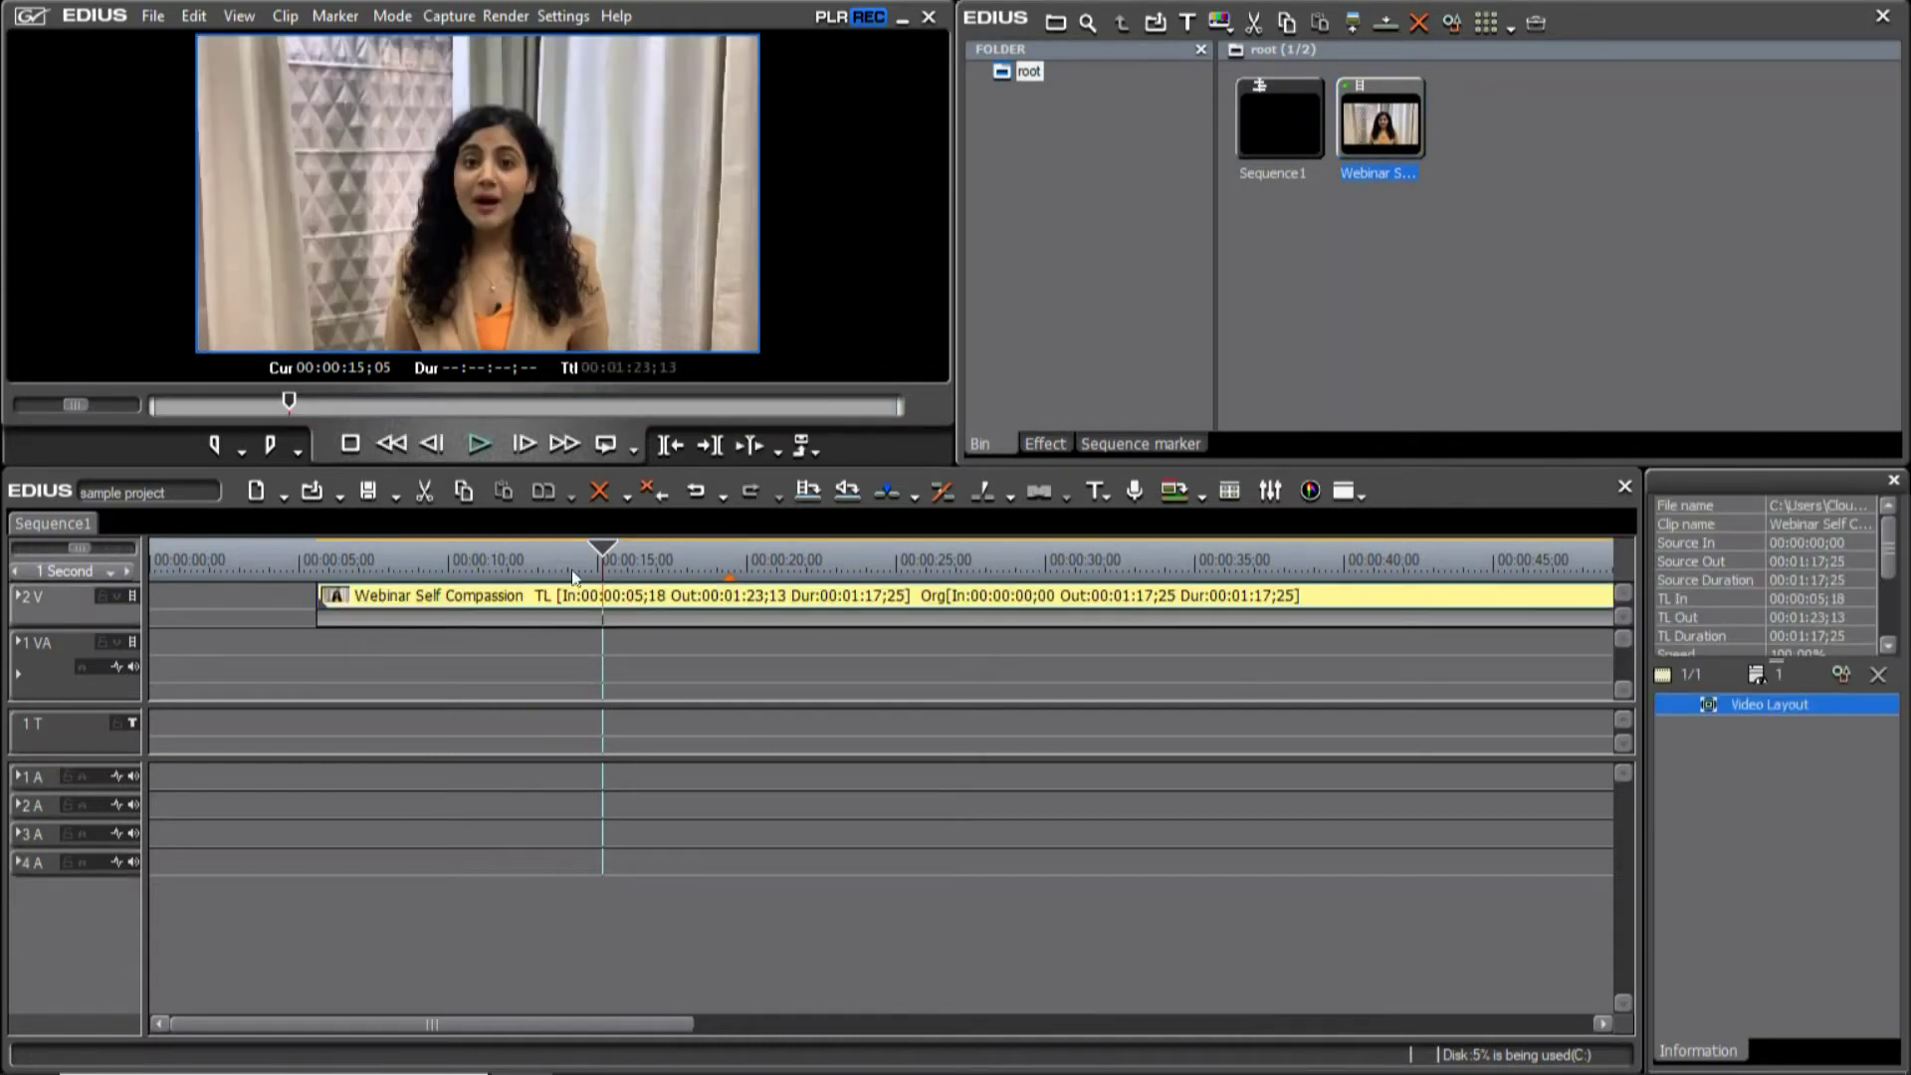
{"action": "left_click", "coordinate": [665, 579]}
Scrub through the clip from 00:00:21;20 to 00:00:48;10, then delete it from 2 V
{"action": "left_click", "coordinate": [797, 569]}
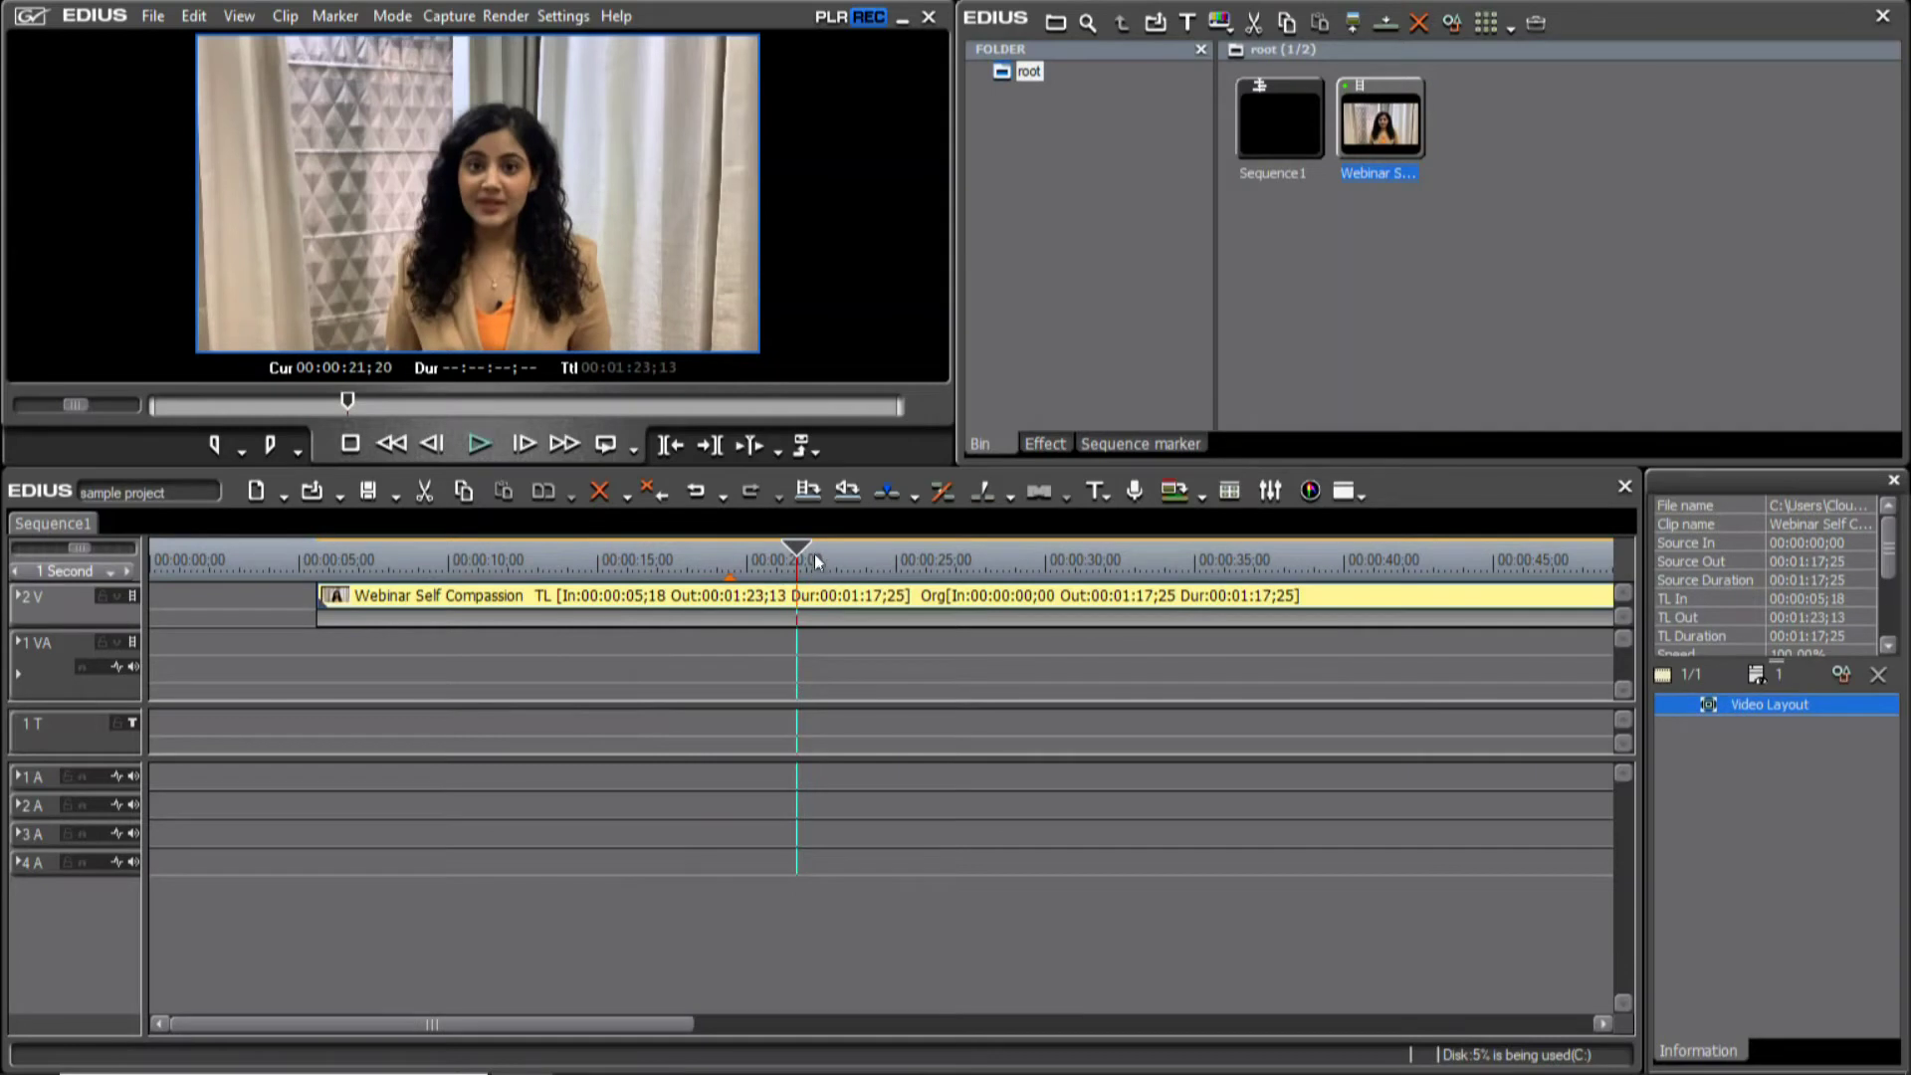
{"action": "scroll", "coordinate": [804, 576], "scroll_direction": "down", "scroll_amount": 1}
{"action": "scroll", "coordinate": [804, 576], "scroll_direction": "down", "scroll_amount": 1}
{"action": "left_click_drag", "start_coordinate": [466, 1025], "coordinate": [420, 1025]}
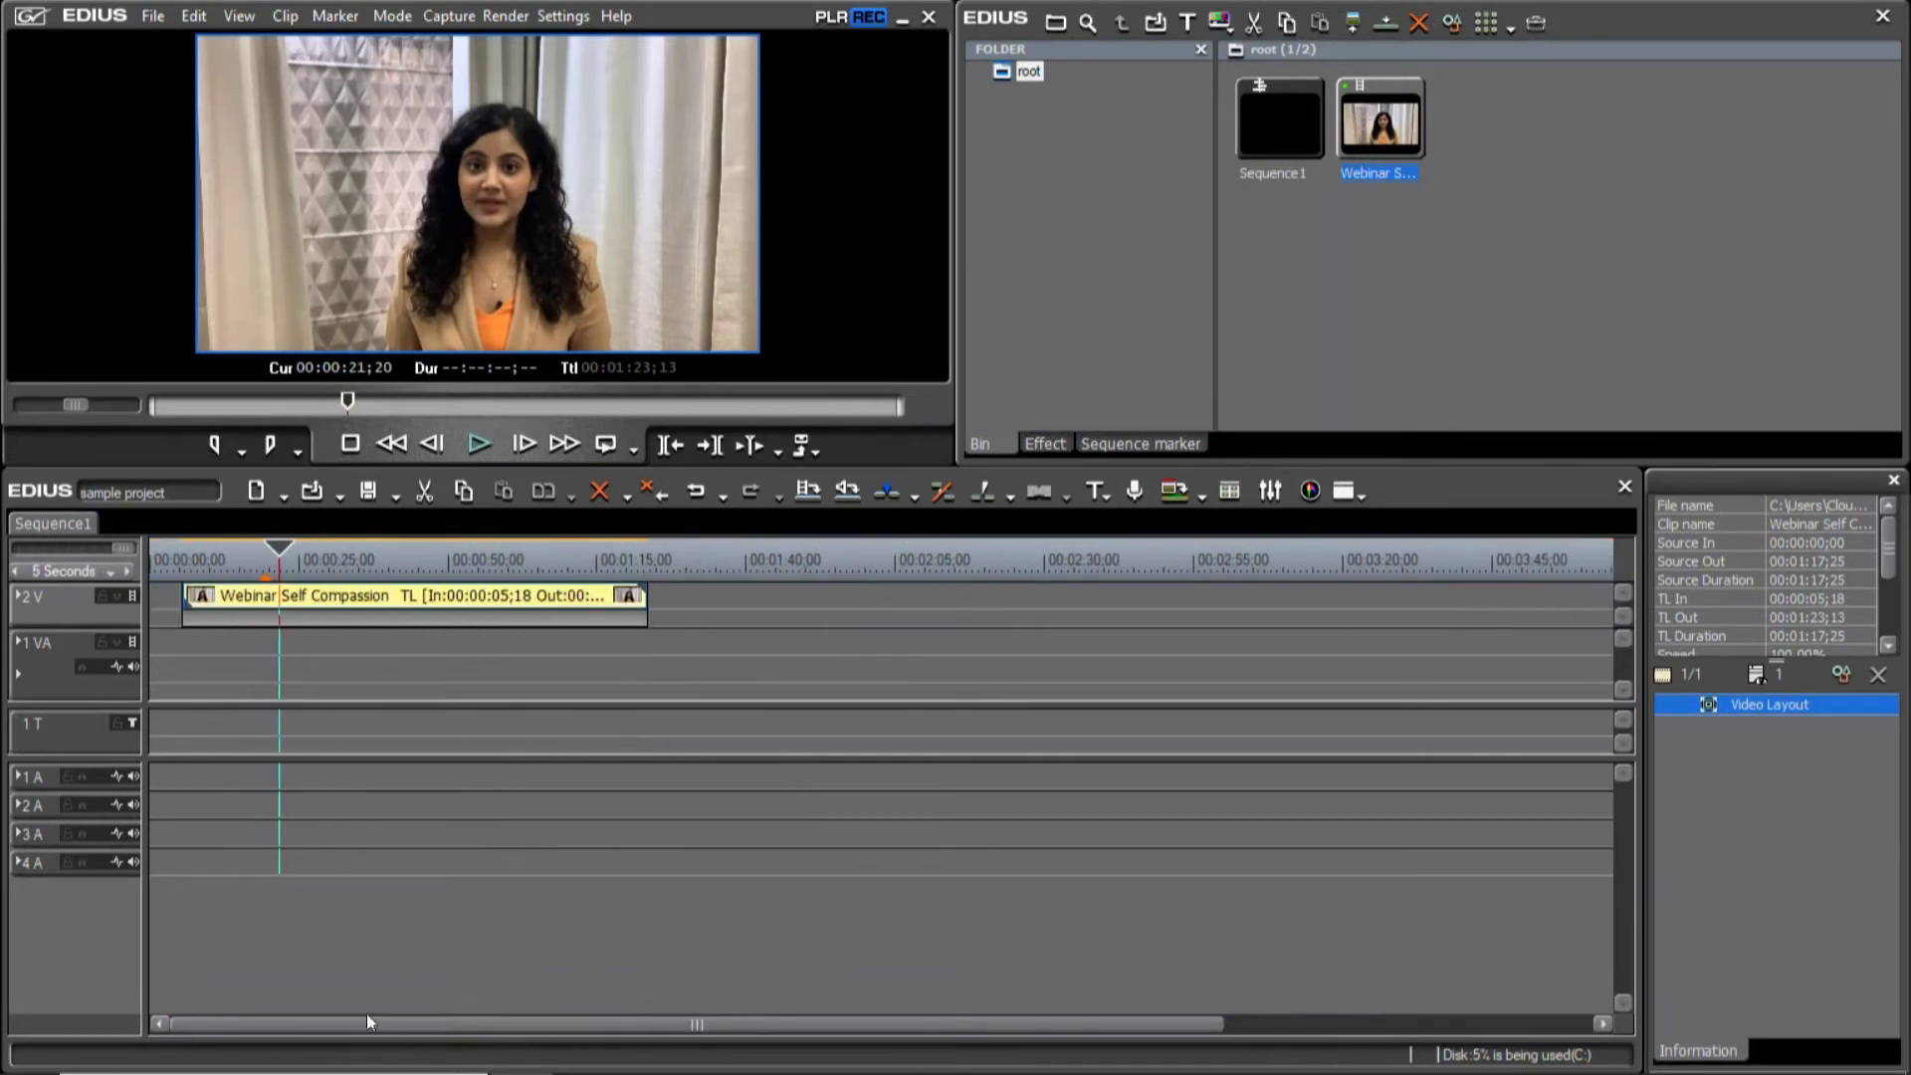
{"action": "left_click", "coordinate": [395, 569]}
{"action": "left_click_drag", "start_coordinate": [395, 572], "coordinate": [450, 575]}
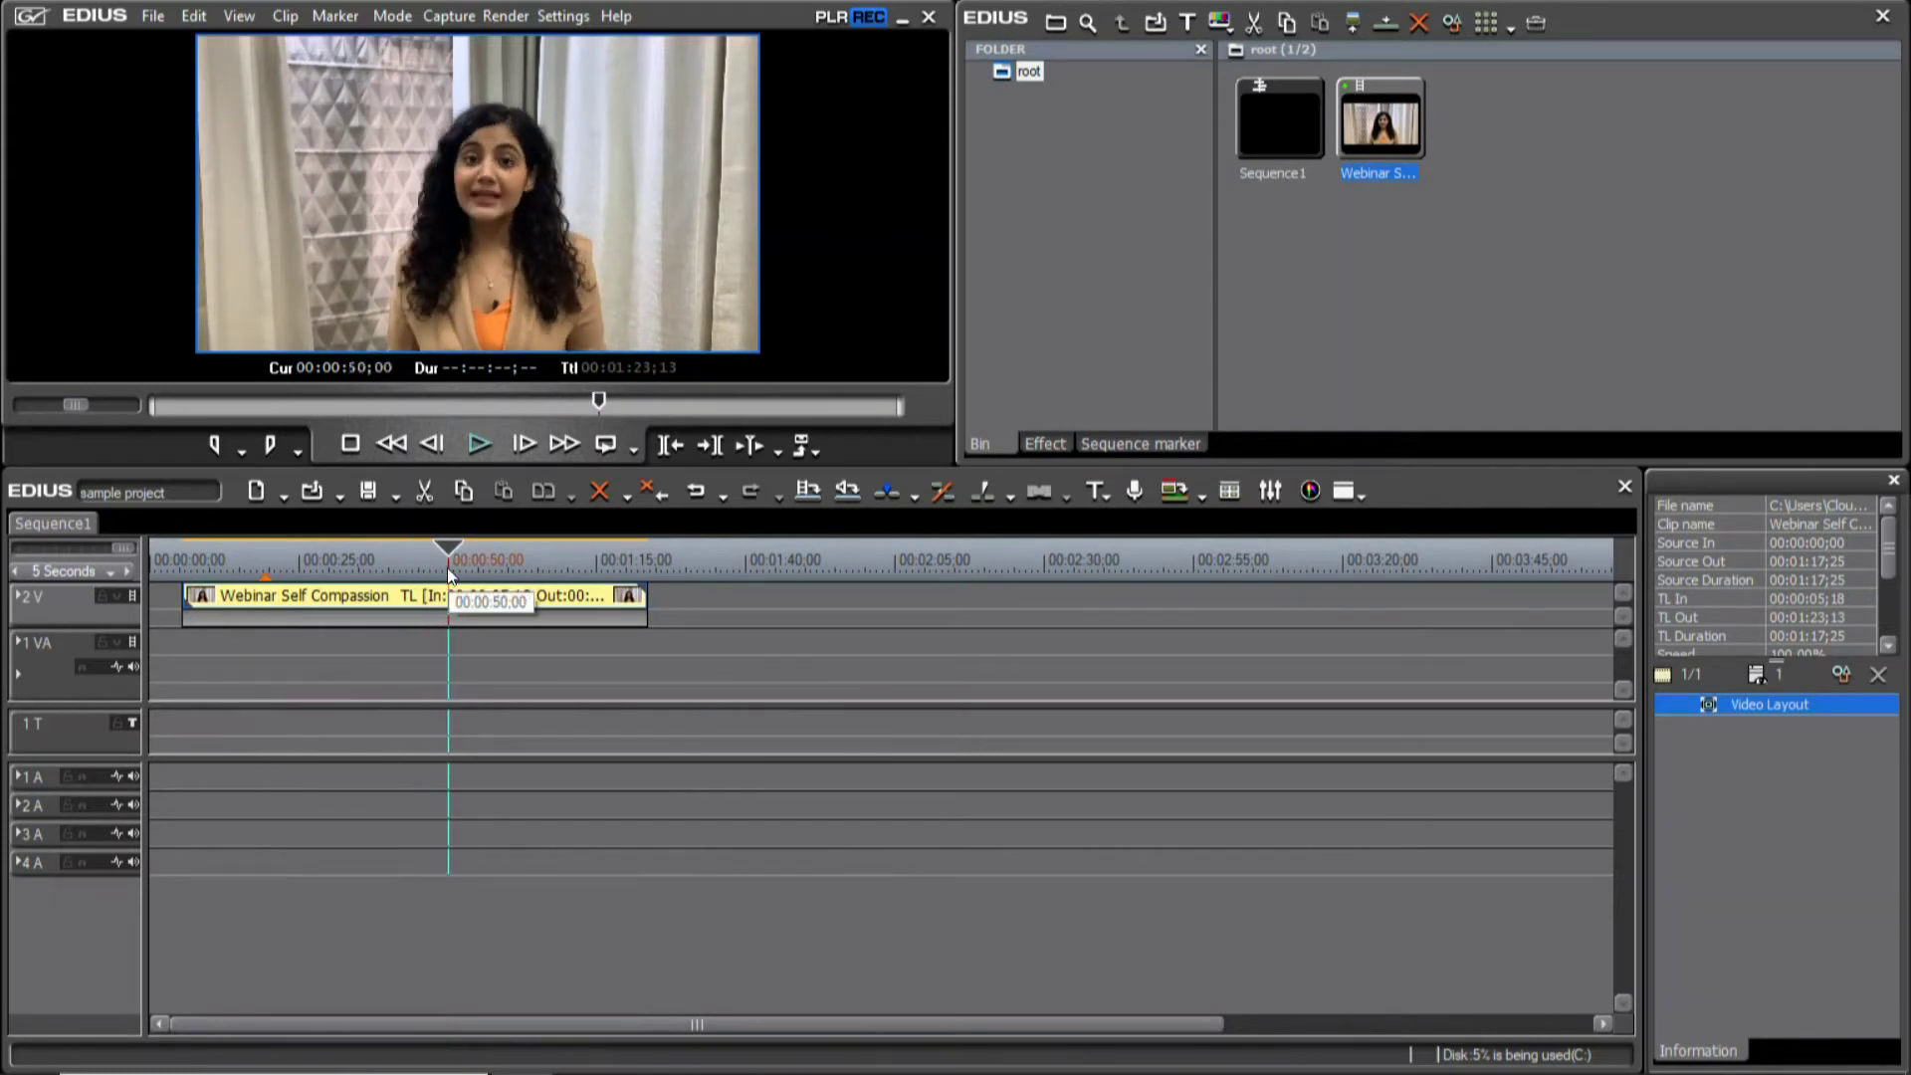
{"action": "left_click_drag", "start_coordinate": [450, 575], "coordinate": [439, 580]}
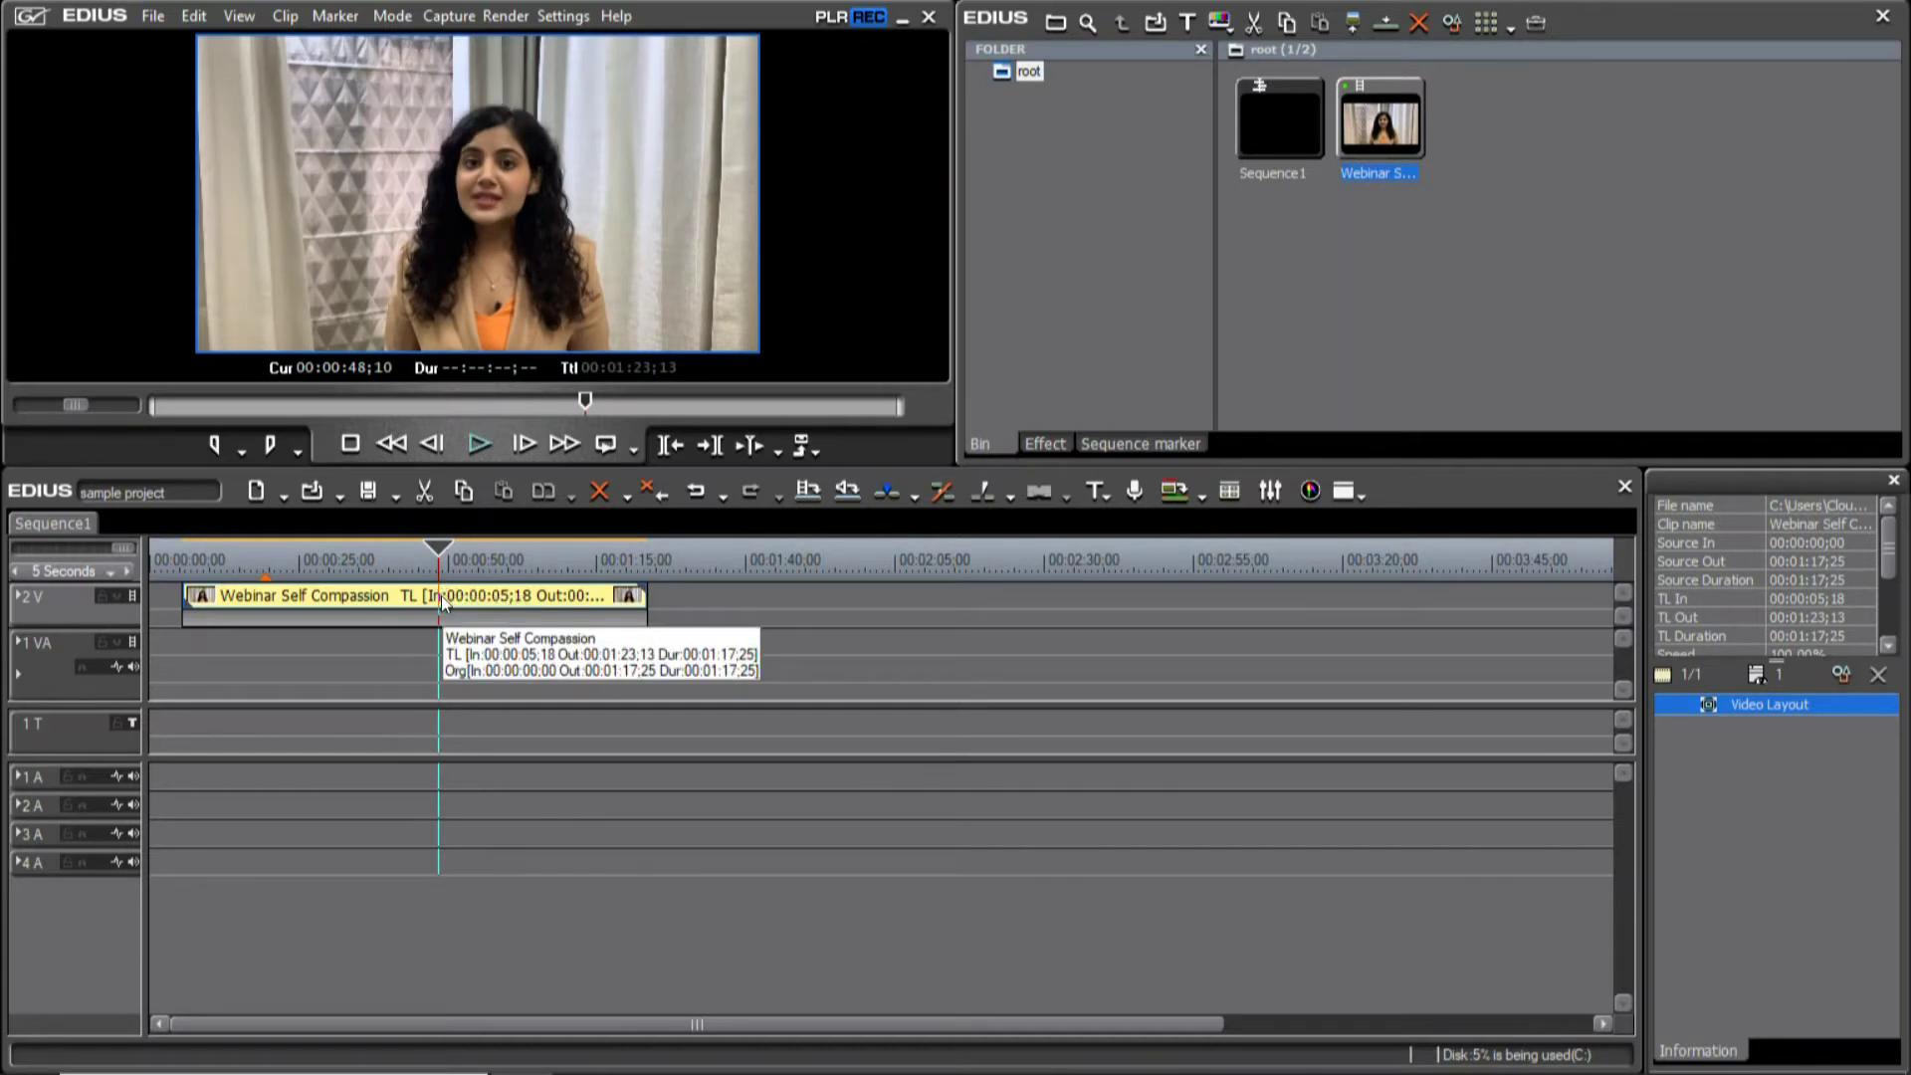
{"action": "key", "text": "Delete"}
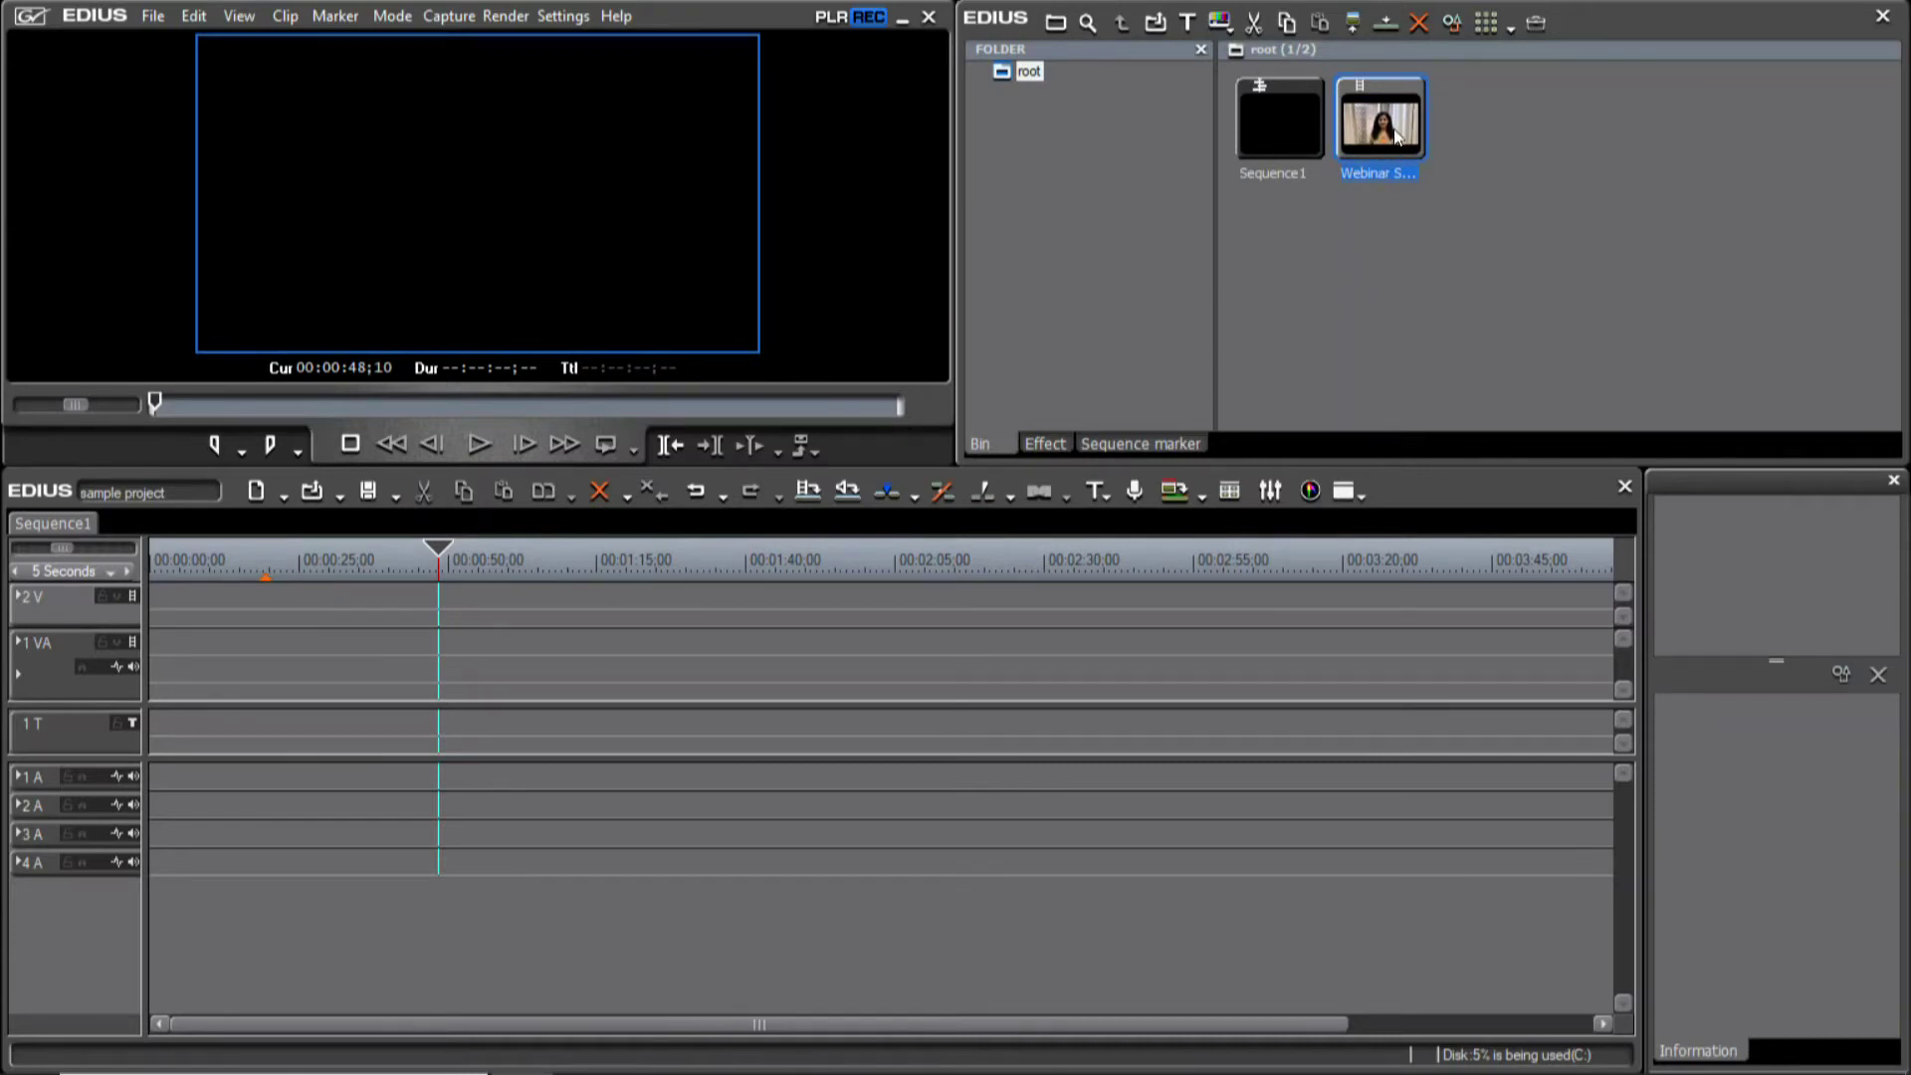
Place the Webinar clip on track 1 VA at 00:00:40;13 and expand the track to show its waveform
{"action": "left_click_drag", "start_coordinate": [1393, 132], "coordinate": [398, 665]}
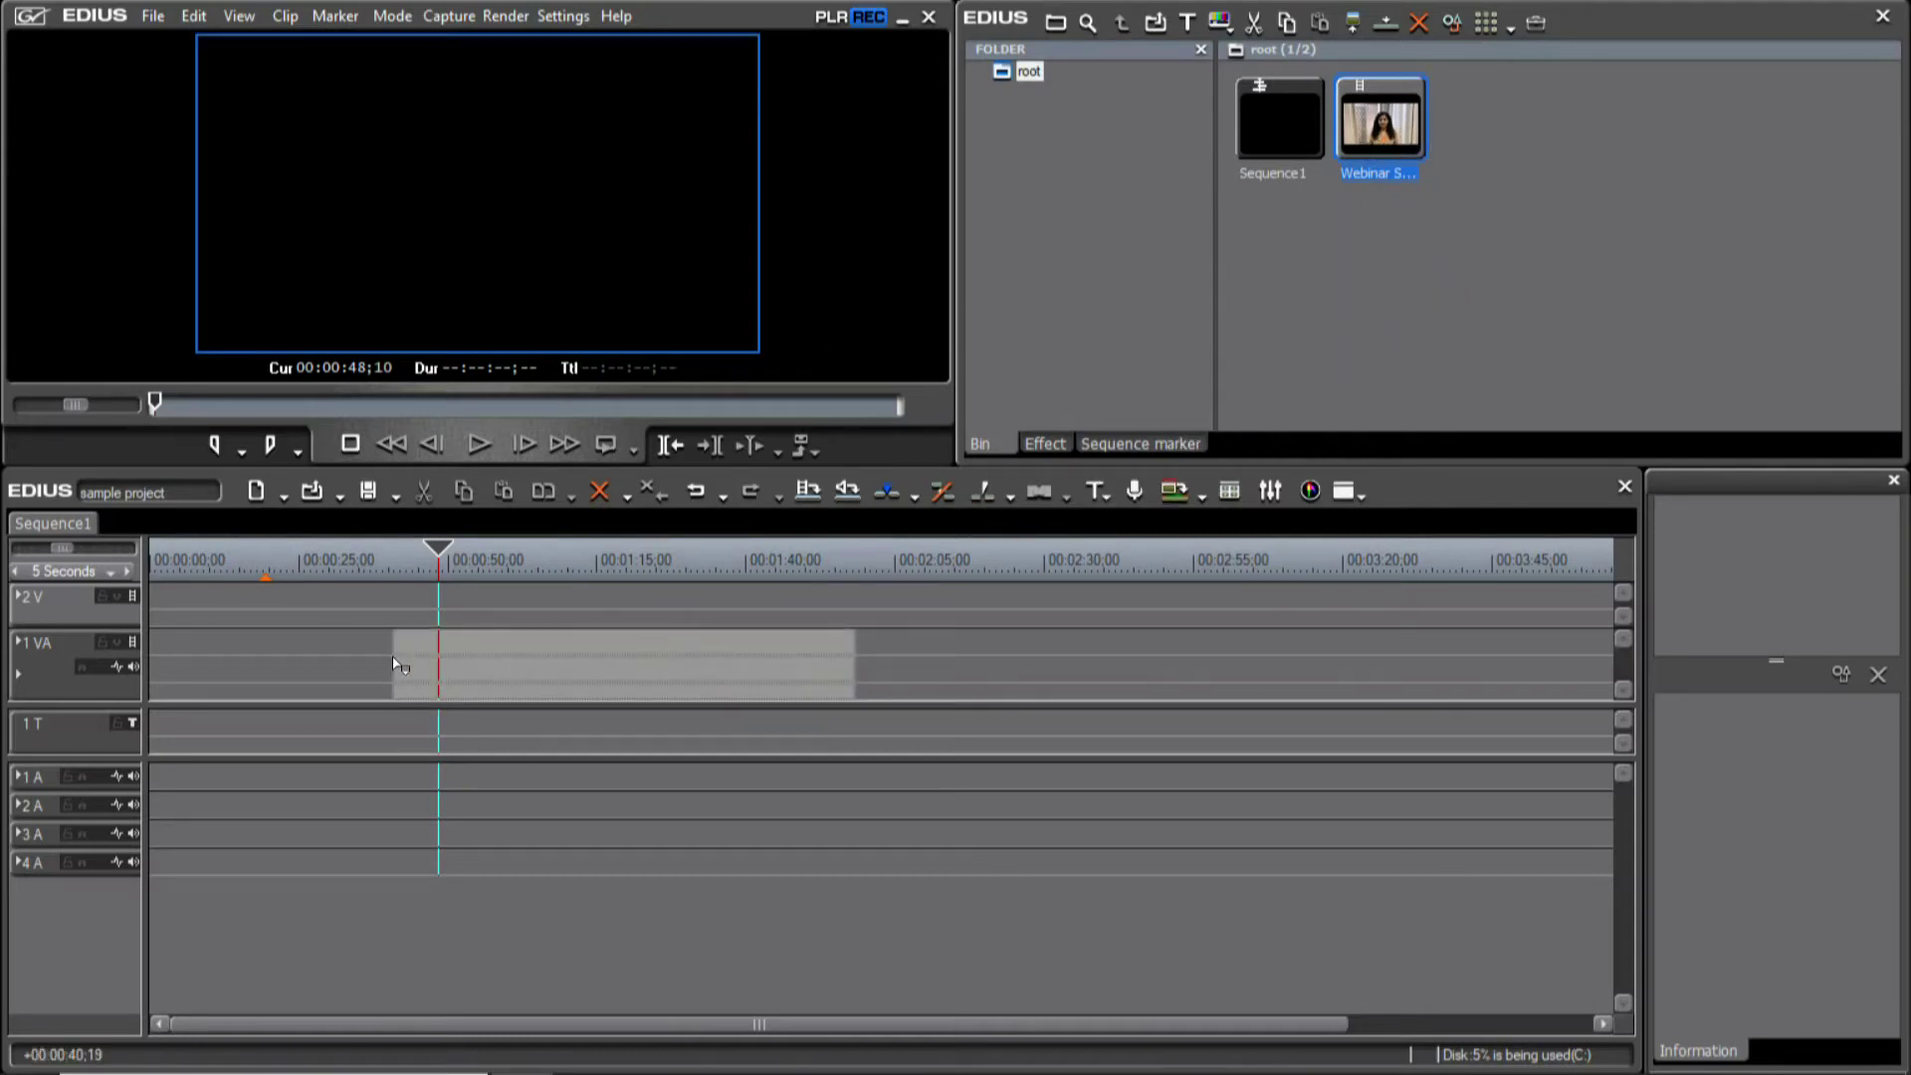
{"action": "left_click_drag", "start_coordinate": [398, 664], "coordinate": [399, 665]}
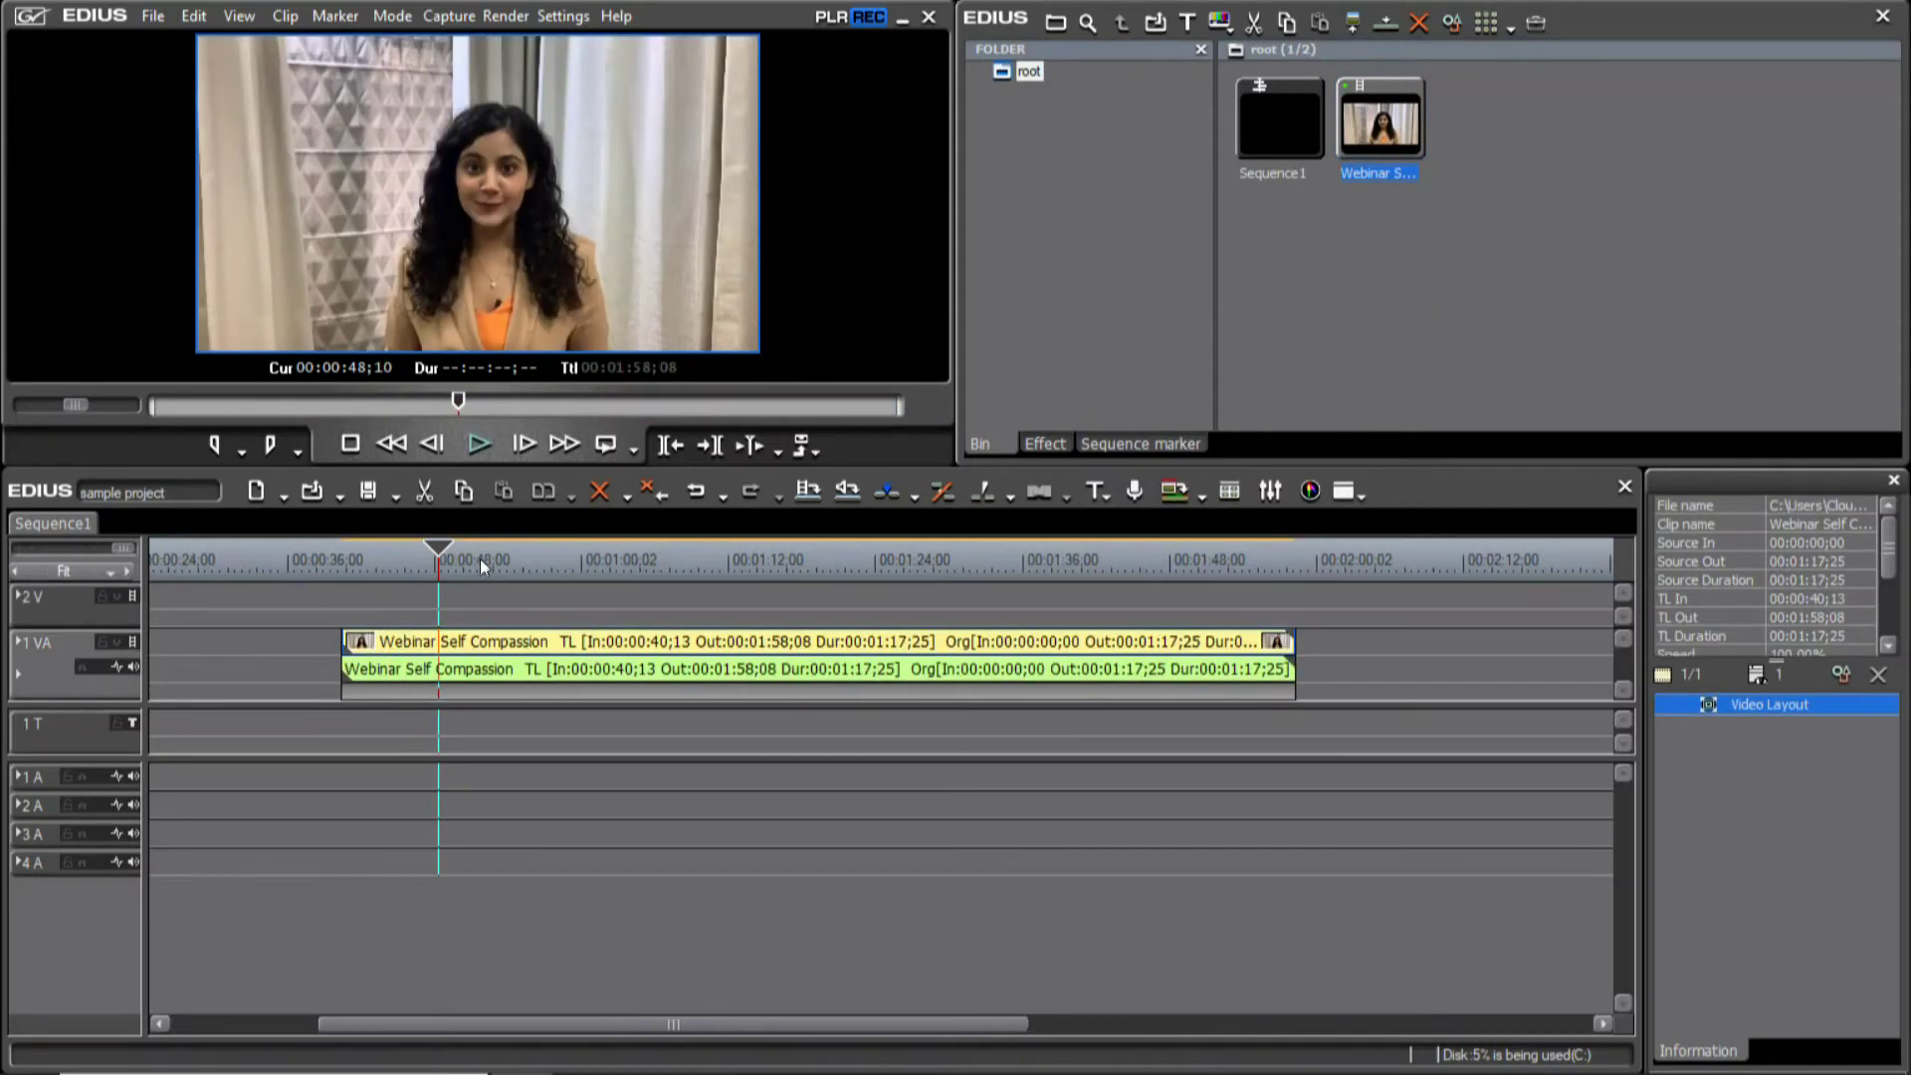
{"action": "left_click", "coordinate": [18, 643]}
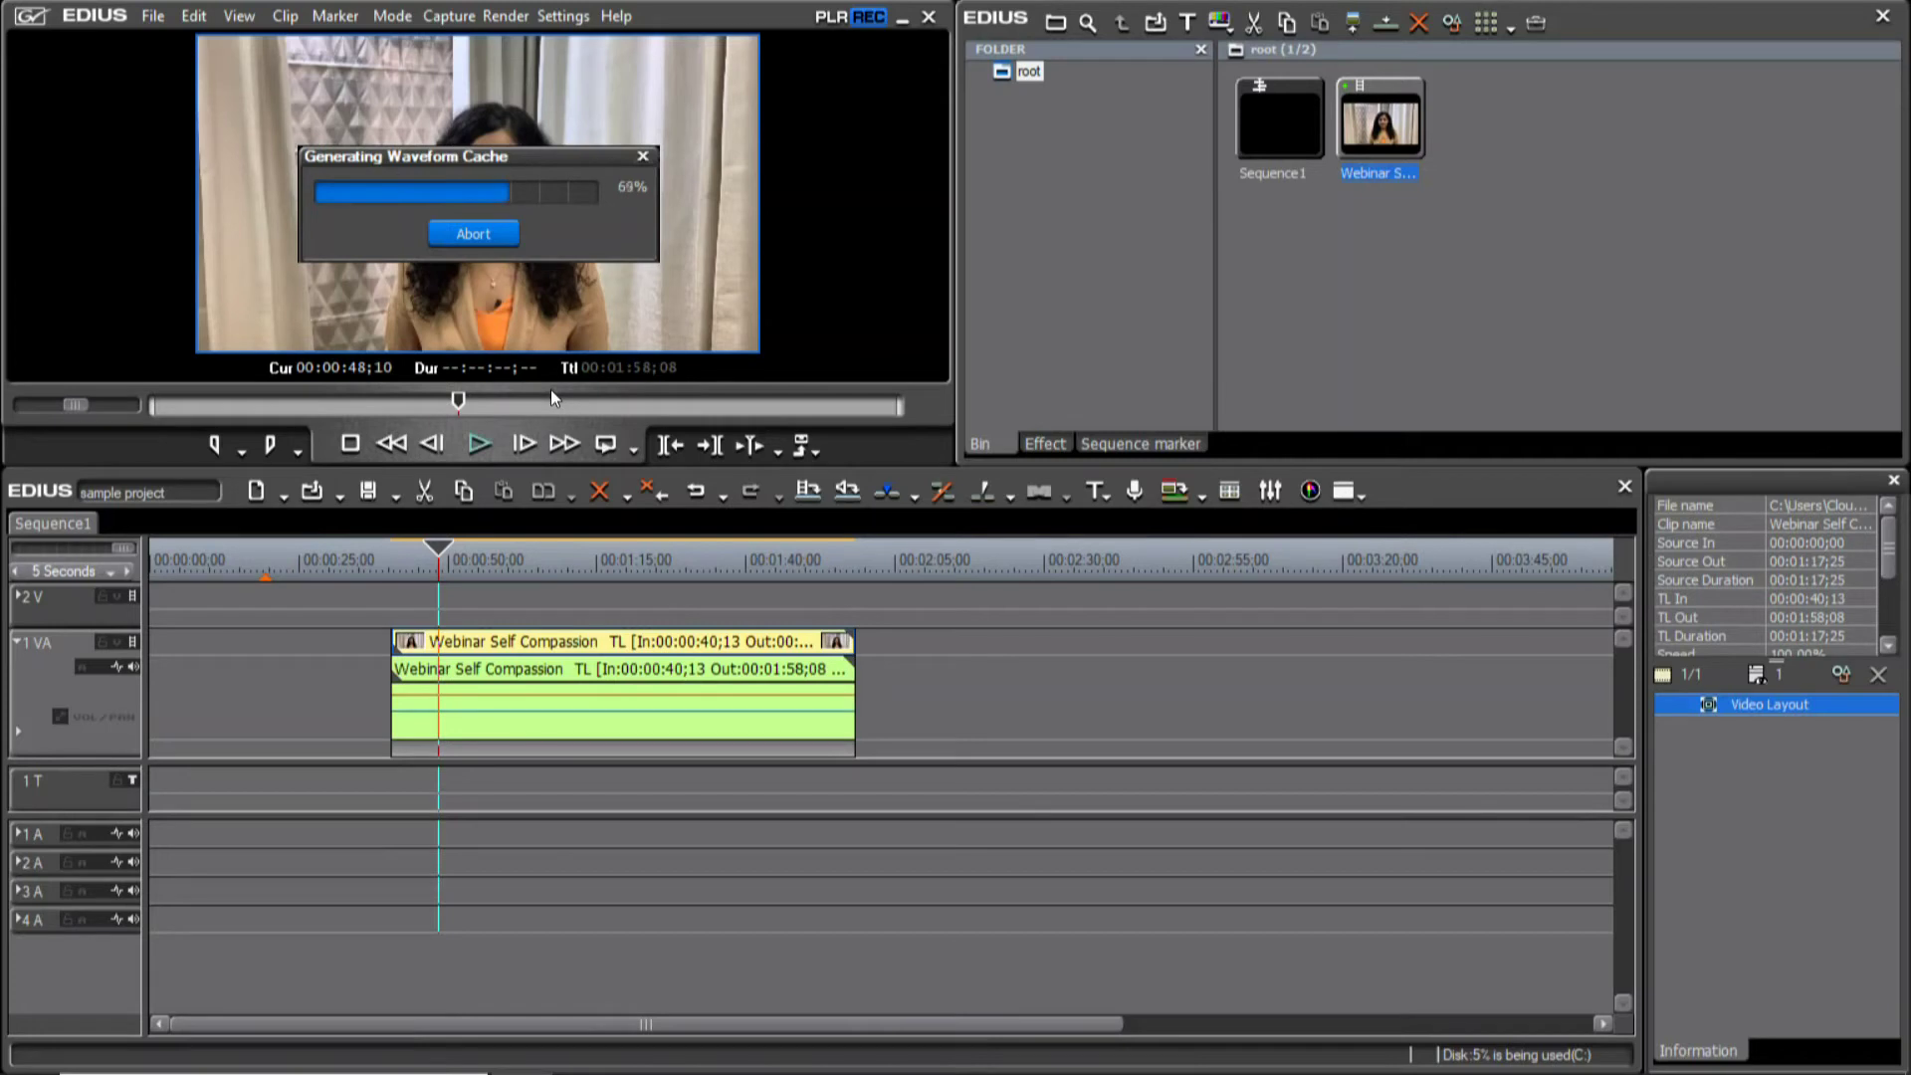
Play the timeline from about 58 seconds, stop at 00:01:16;16, and set the 10-second zoom scale
{"action": "left_click_drag", "start_coordinate": [483, 568], "coordinate": [542, 562]}
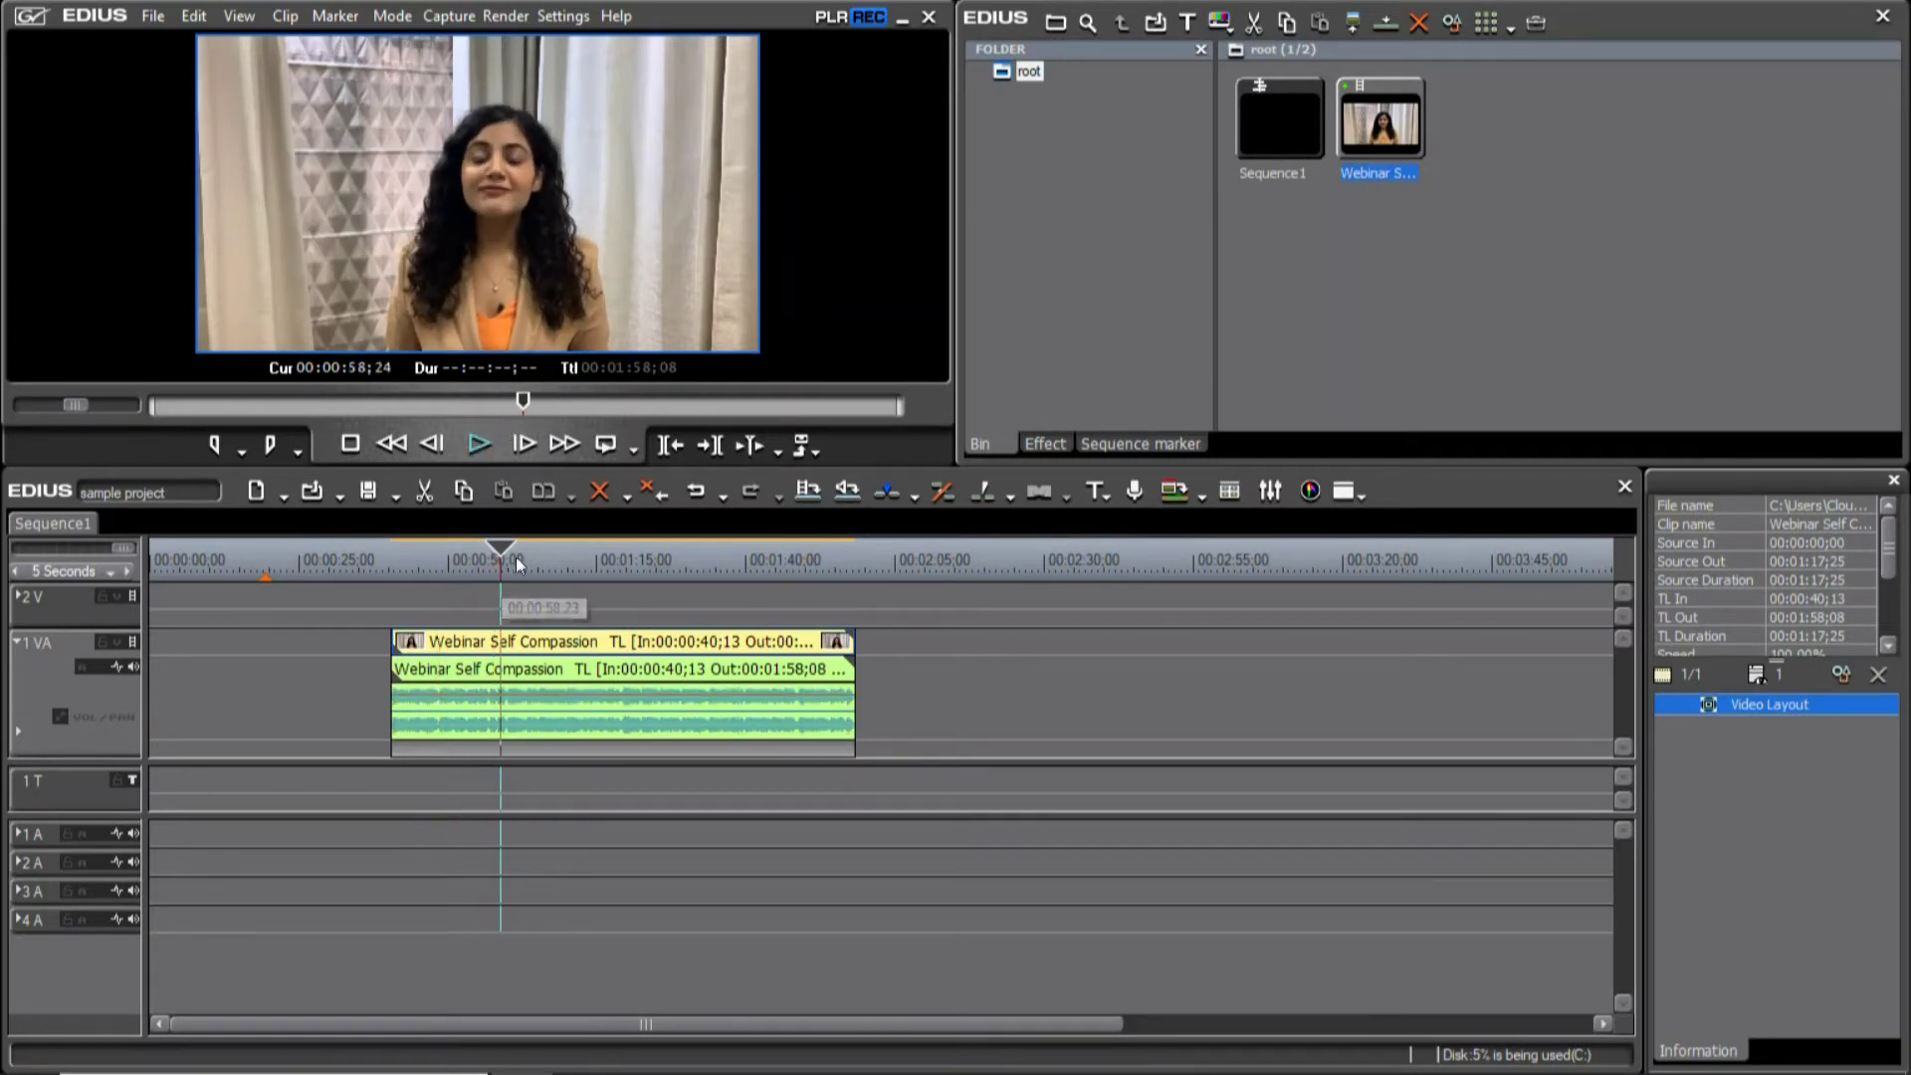
{"action": "key", "text": "space"}
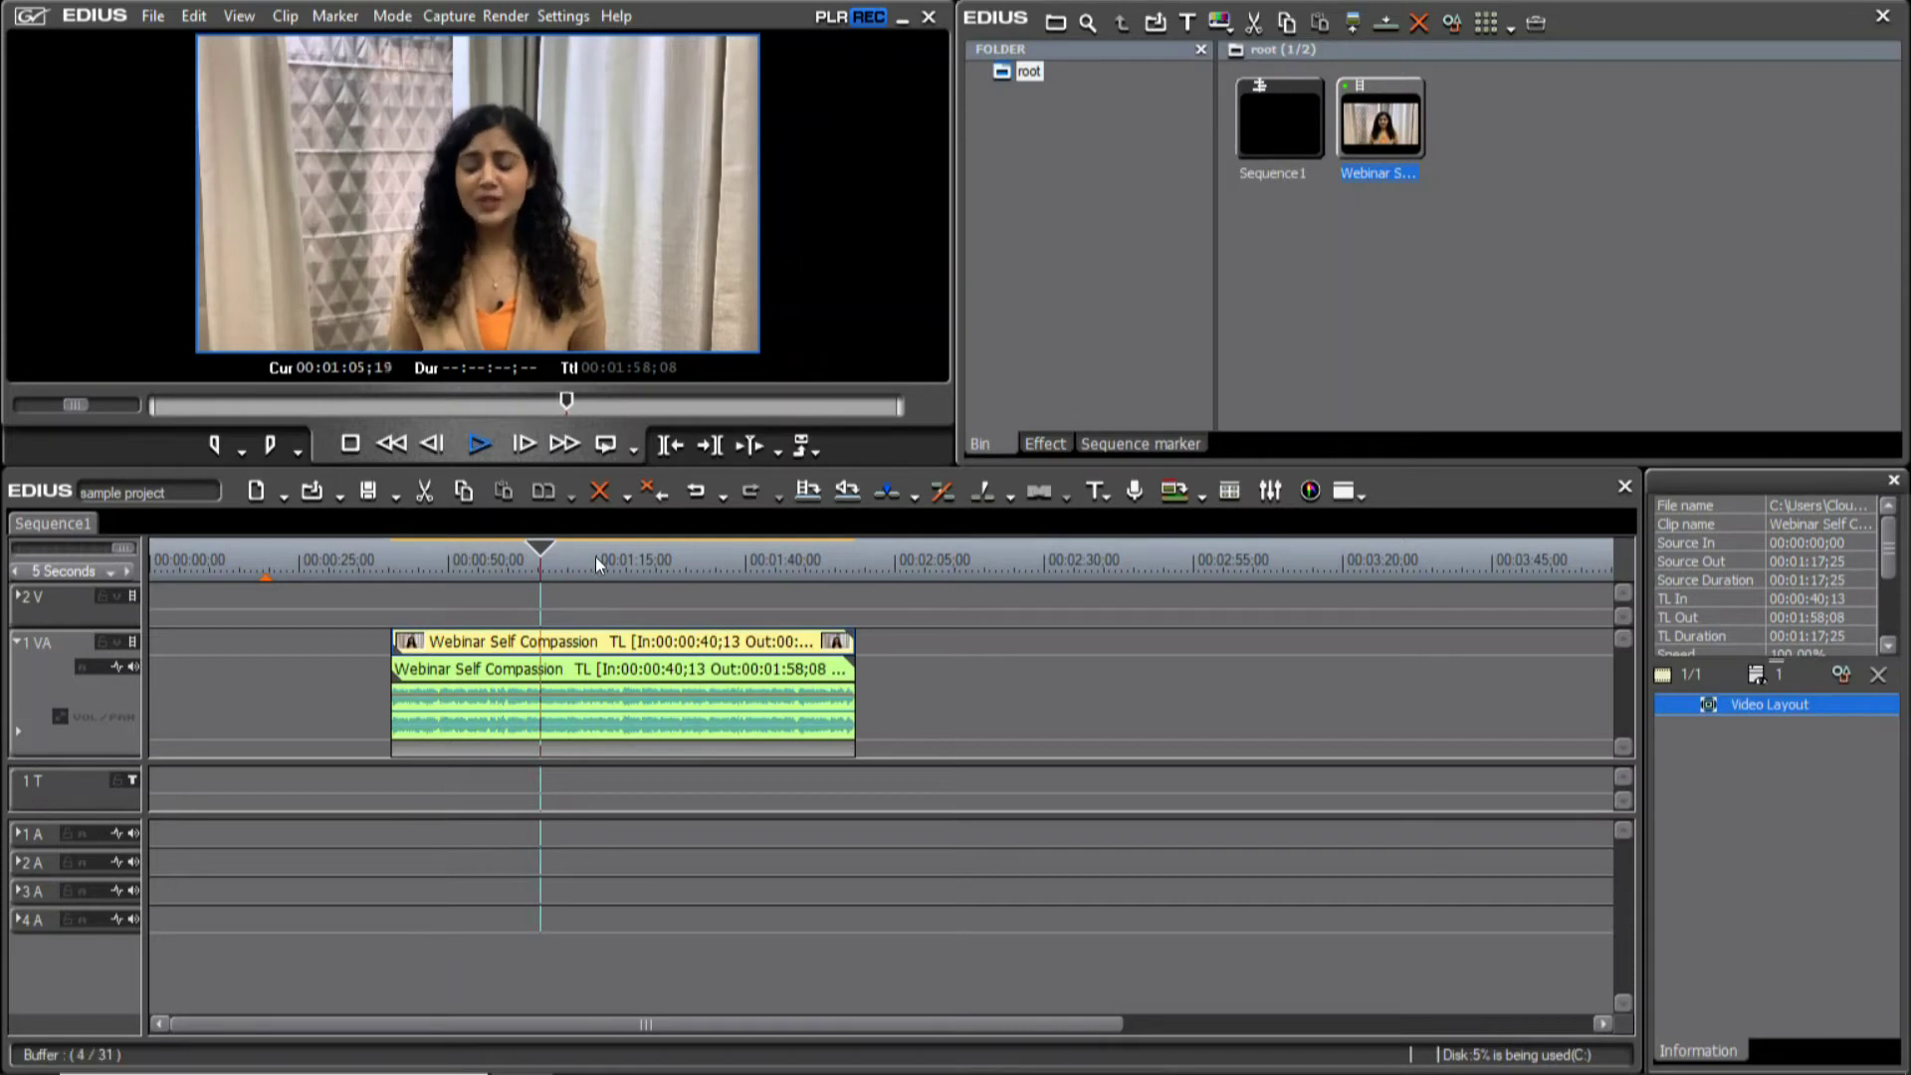
{"action": "left_click", "coordinate": [604, 564]}
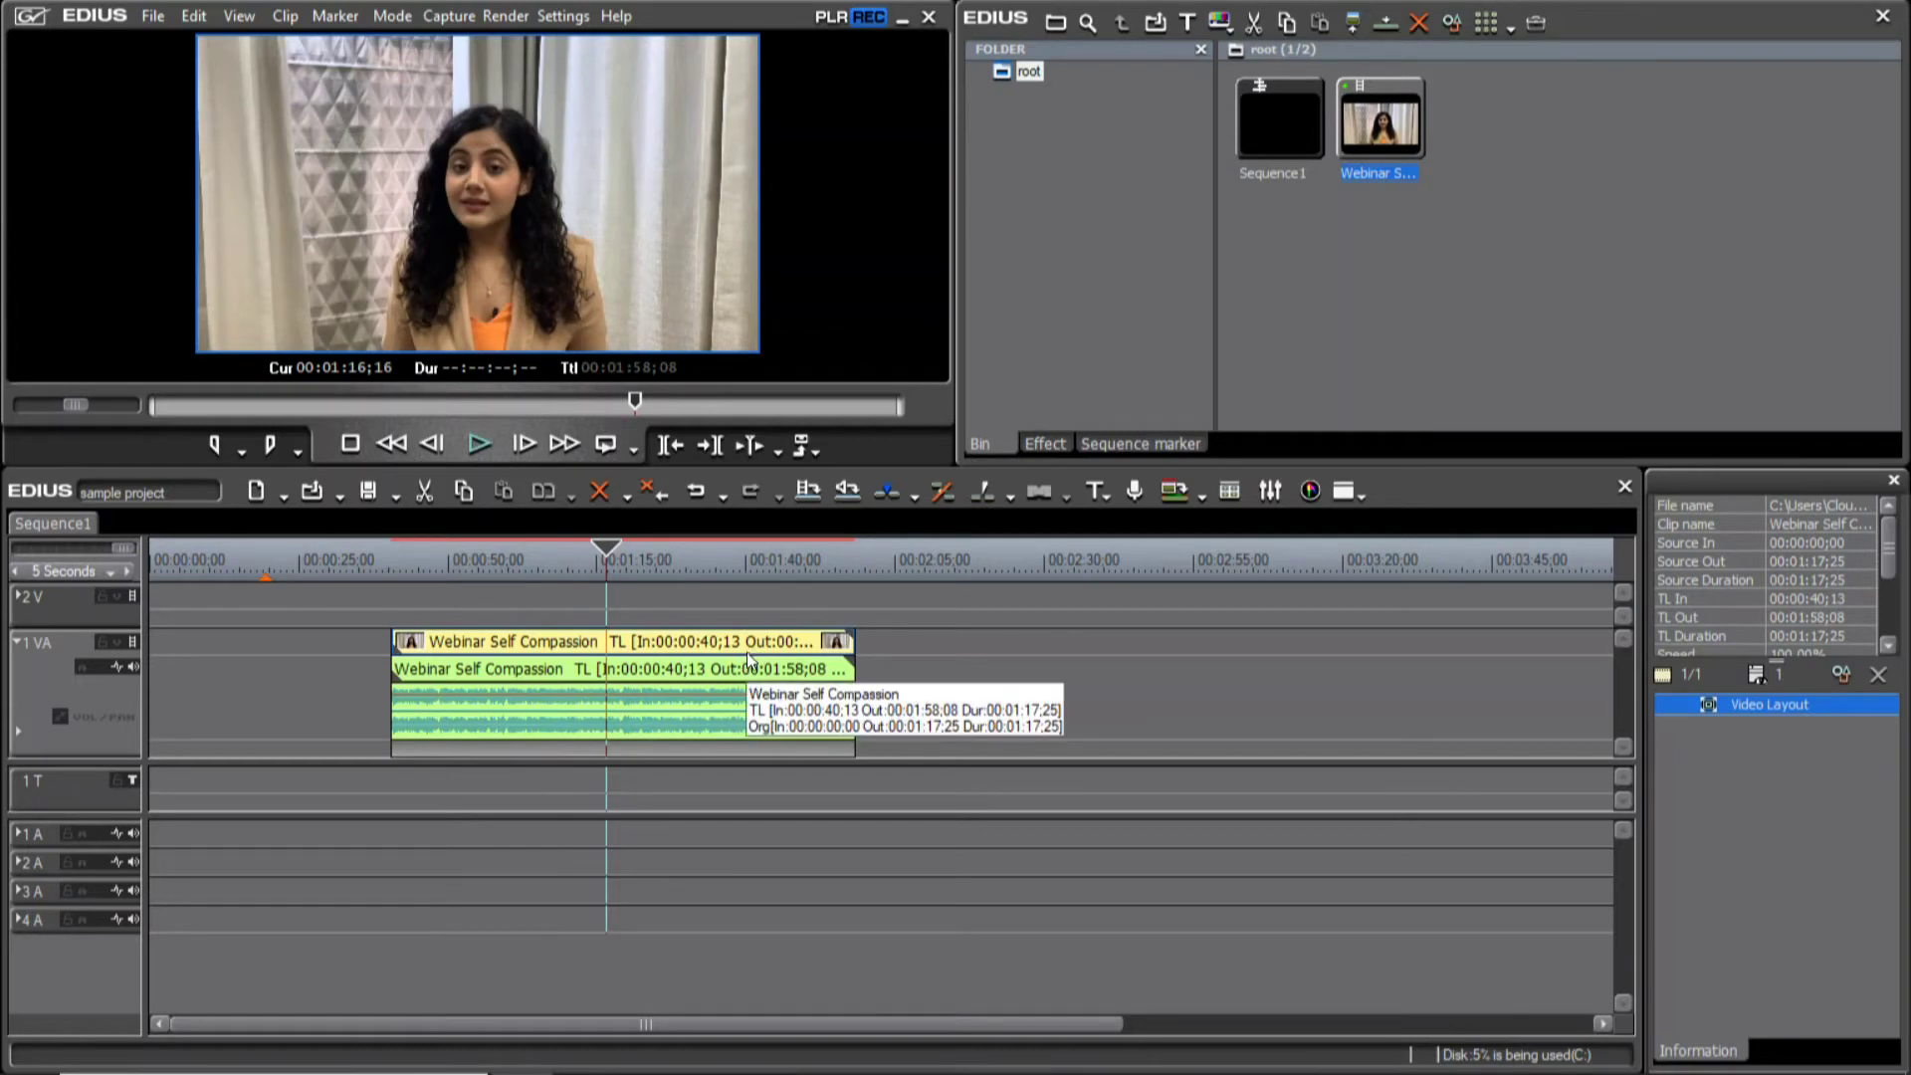
{"action": "key", "text": "ctrl+KP_Subtract"}
{"action": "key", "text": "ctrl+KP_Add"}
{"action": "key", "text": "ctrl+KP_Subtract"}
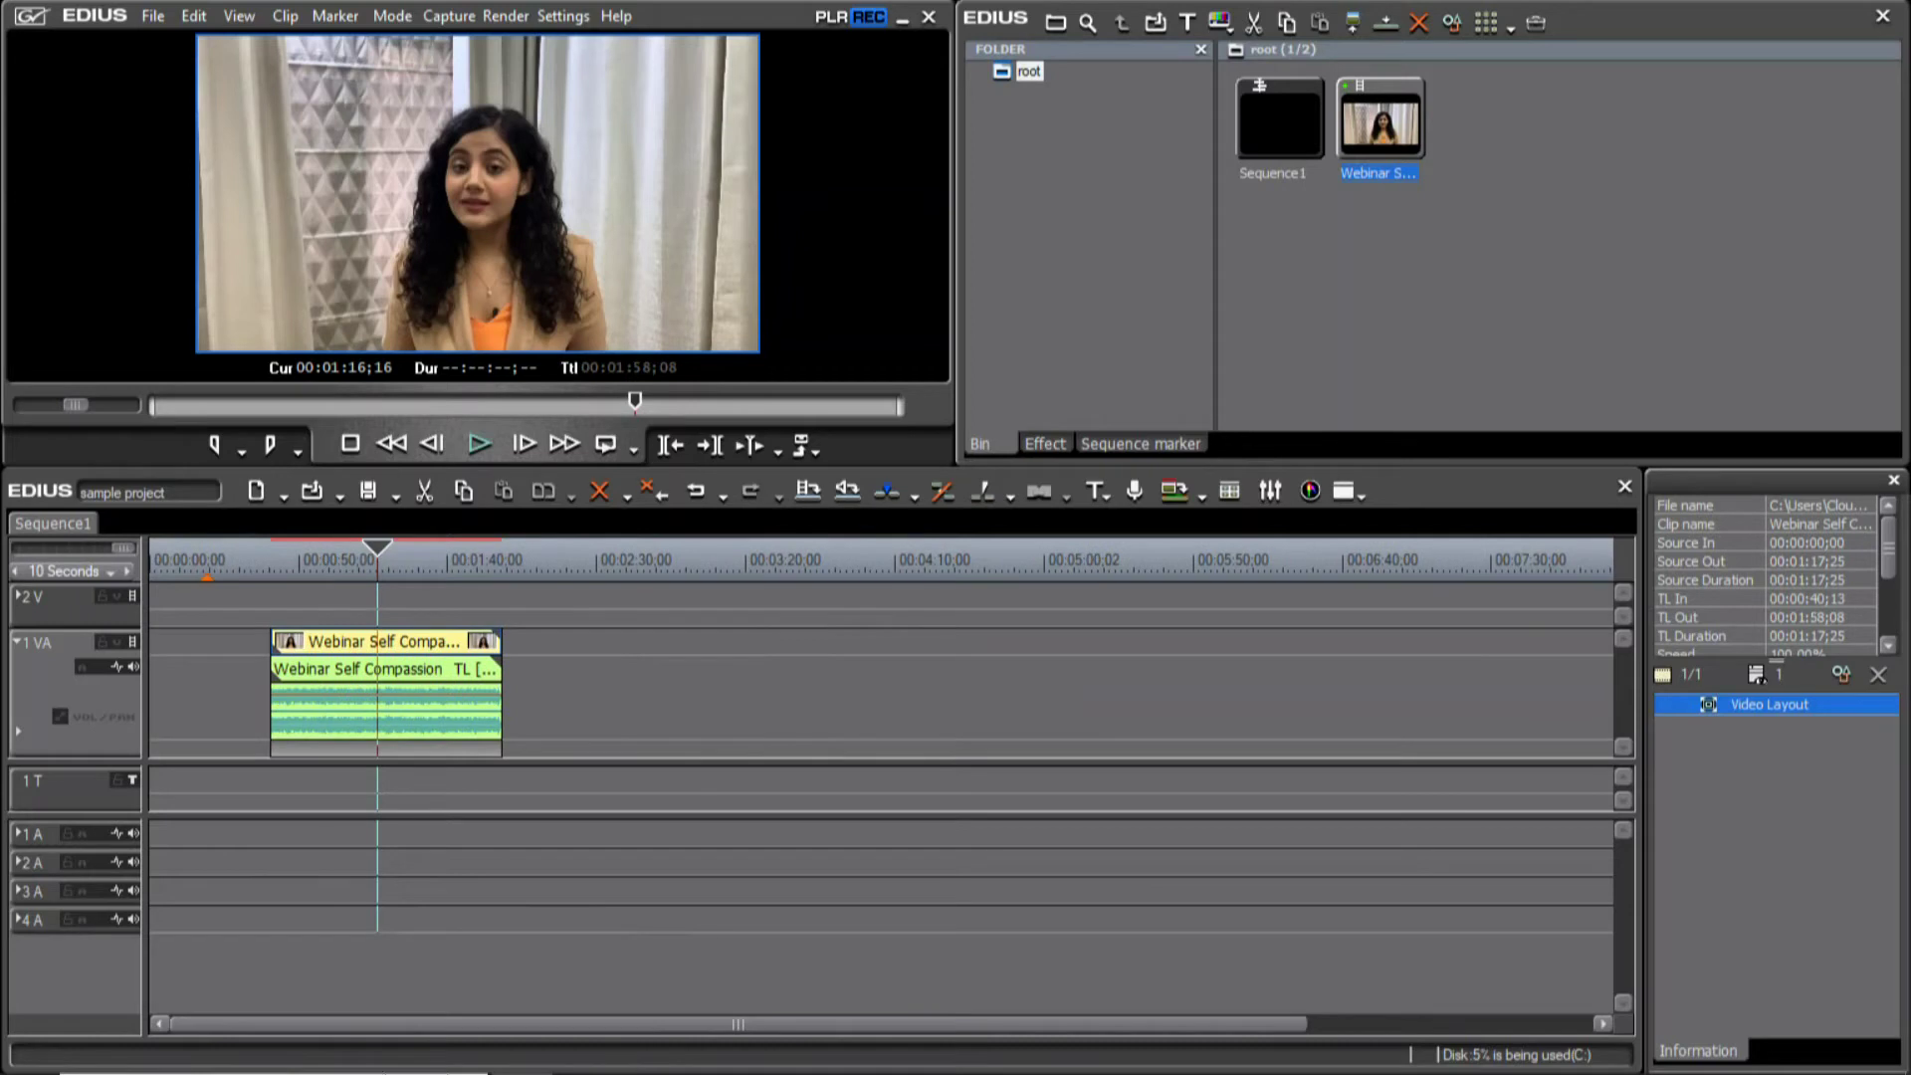
Shift the Webinar clip later along 1 VA and set the timeline to the 5-second scale
{"action": "left_click_drag", "start_coordinate": [409, 661], "coordinate": [493, 670]}
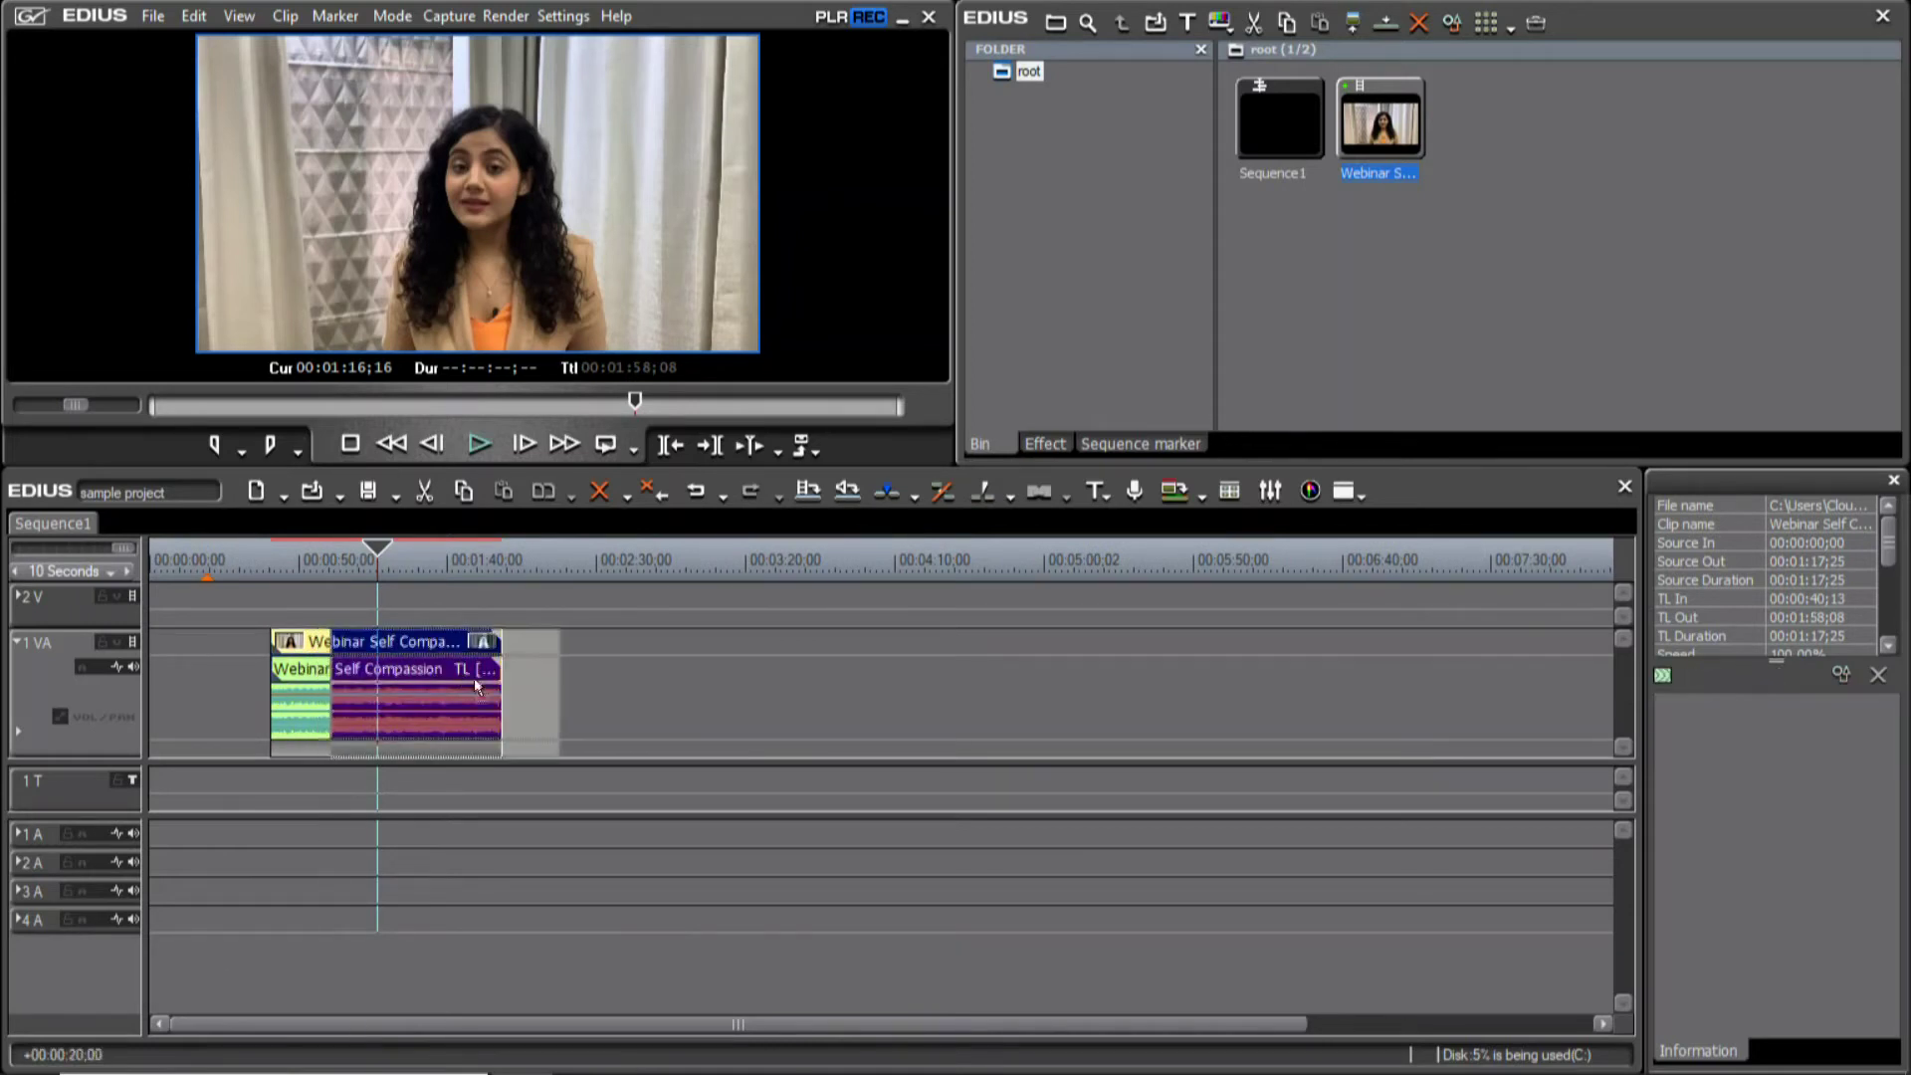
{"action": "key", "text": "ctrl+KP_Add"}
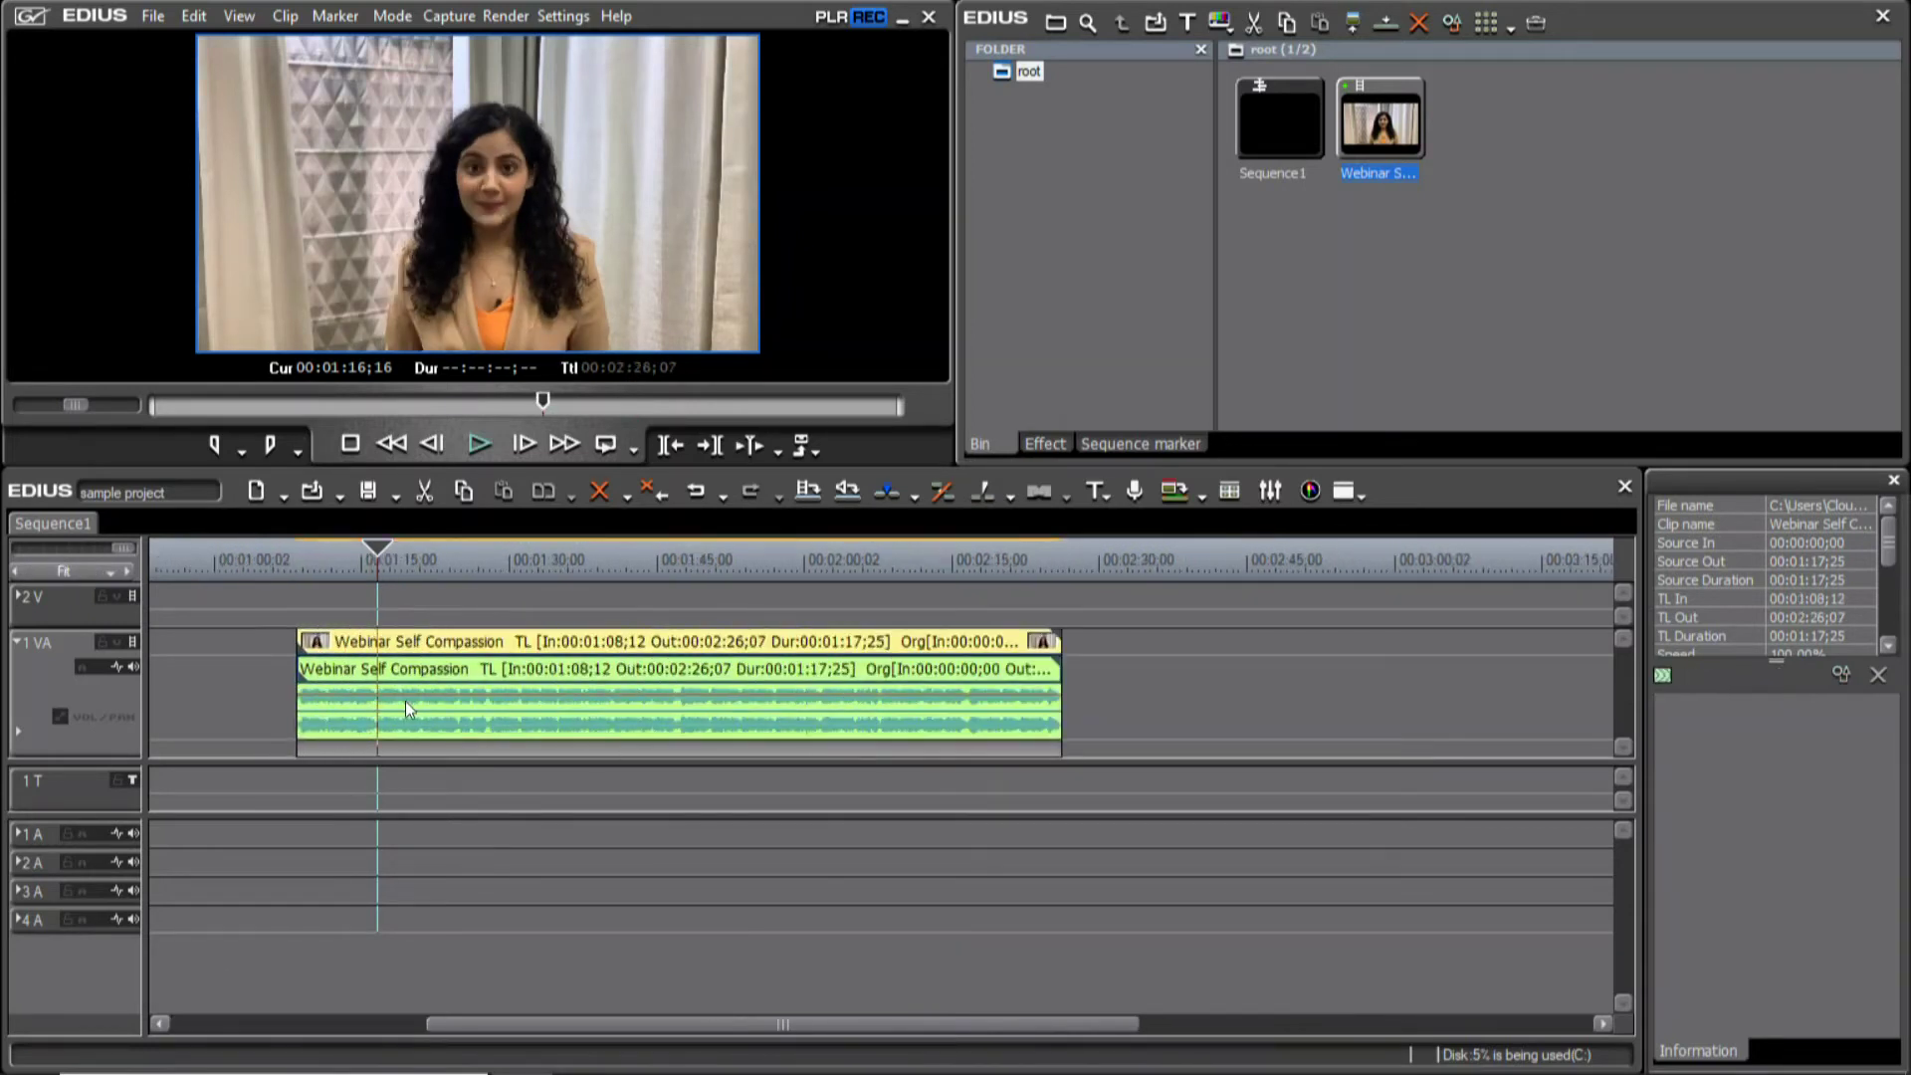
{"action": "key", "text": "ctrl+KP_Add"}
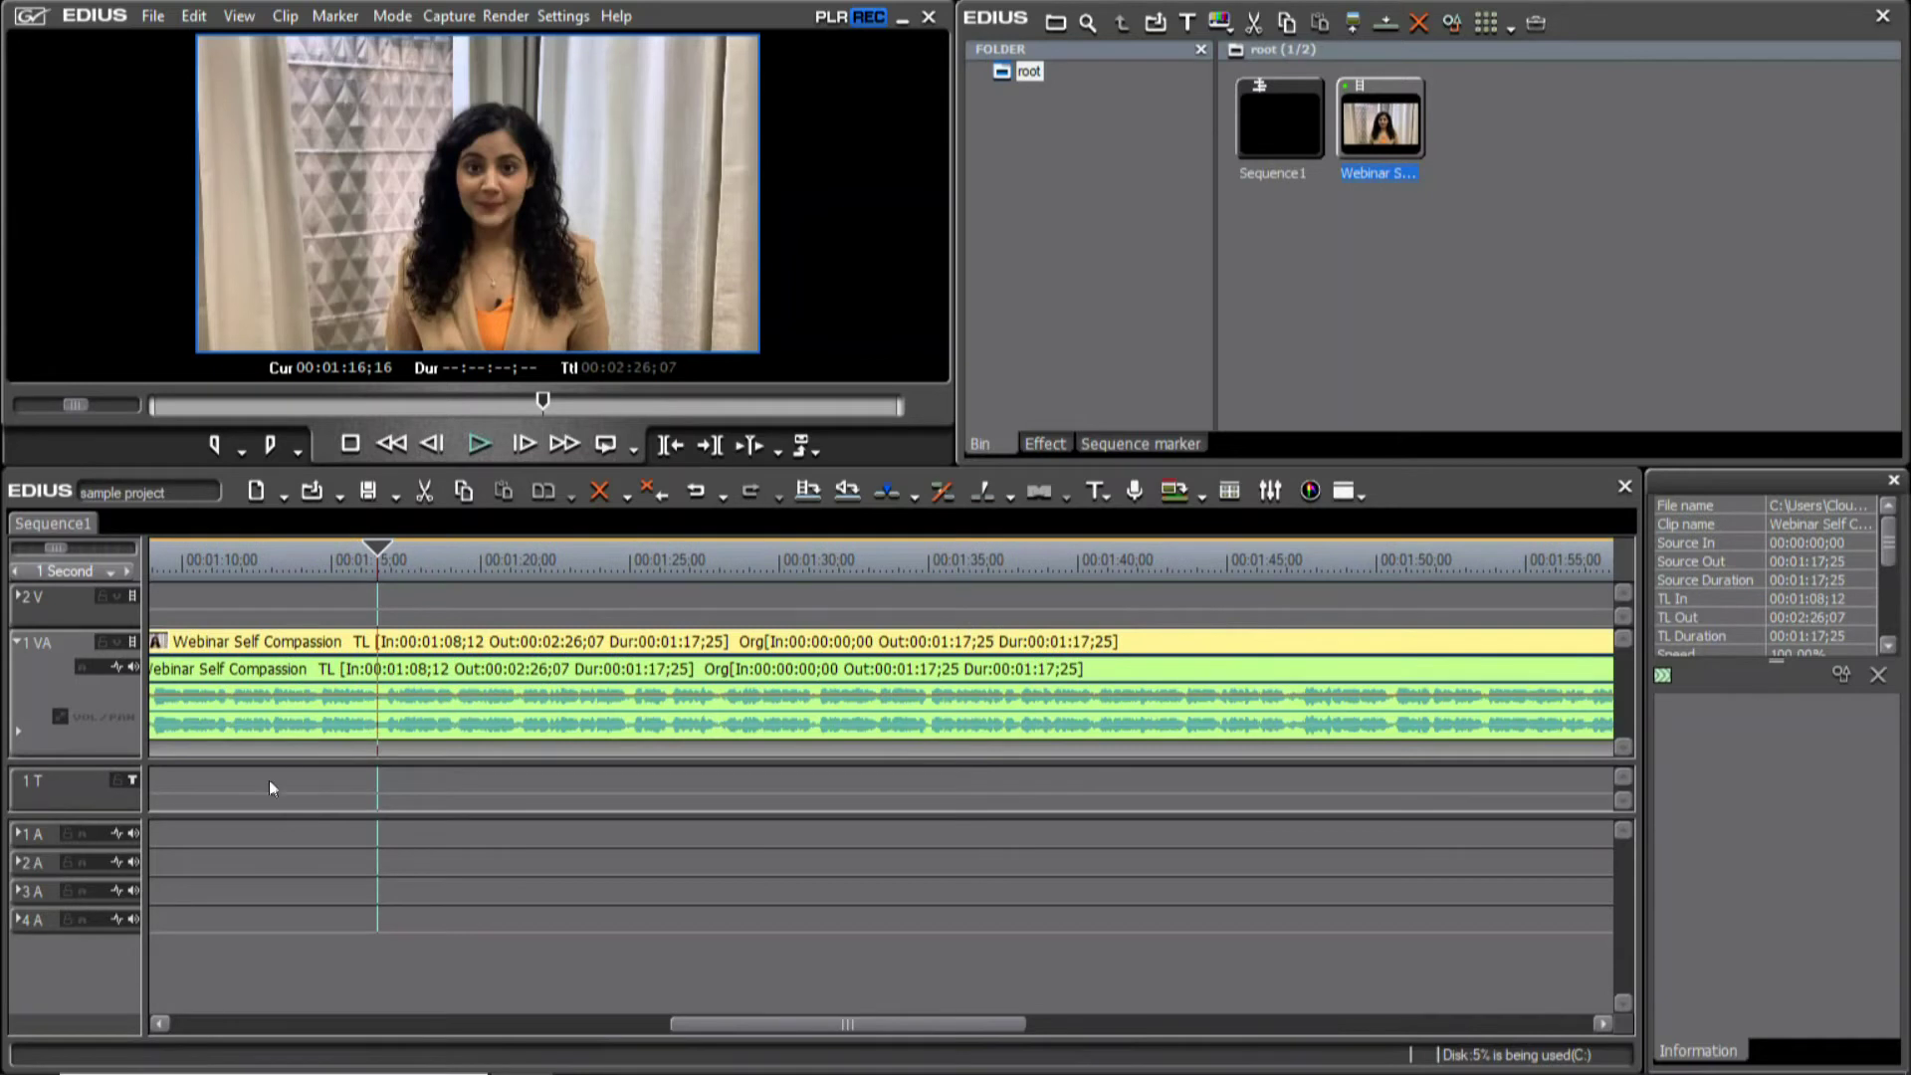
{"action": "key", "text": "ctrl+KP_Subtract"}
{"action": "key", "text": "ctrl+KP_Subtract"}
{"action": "key", "text": "ctrl+KP_0"}
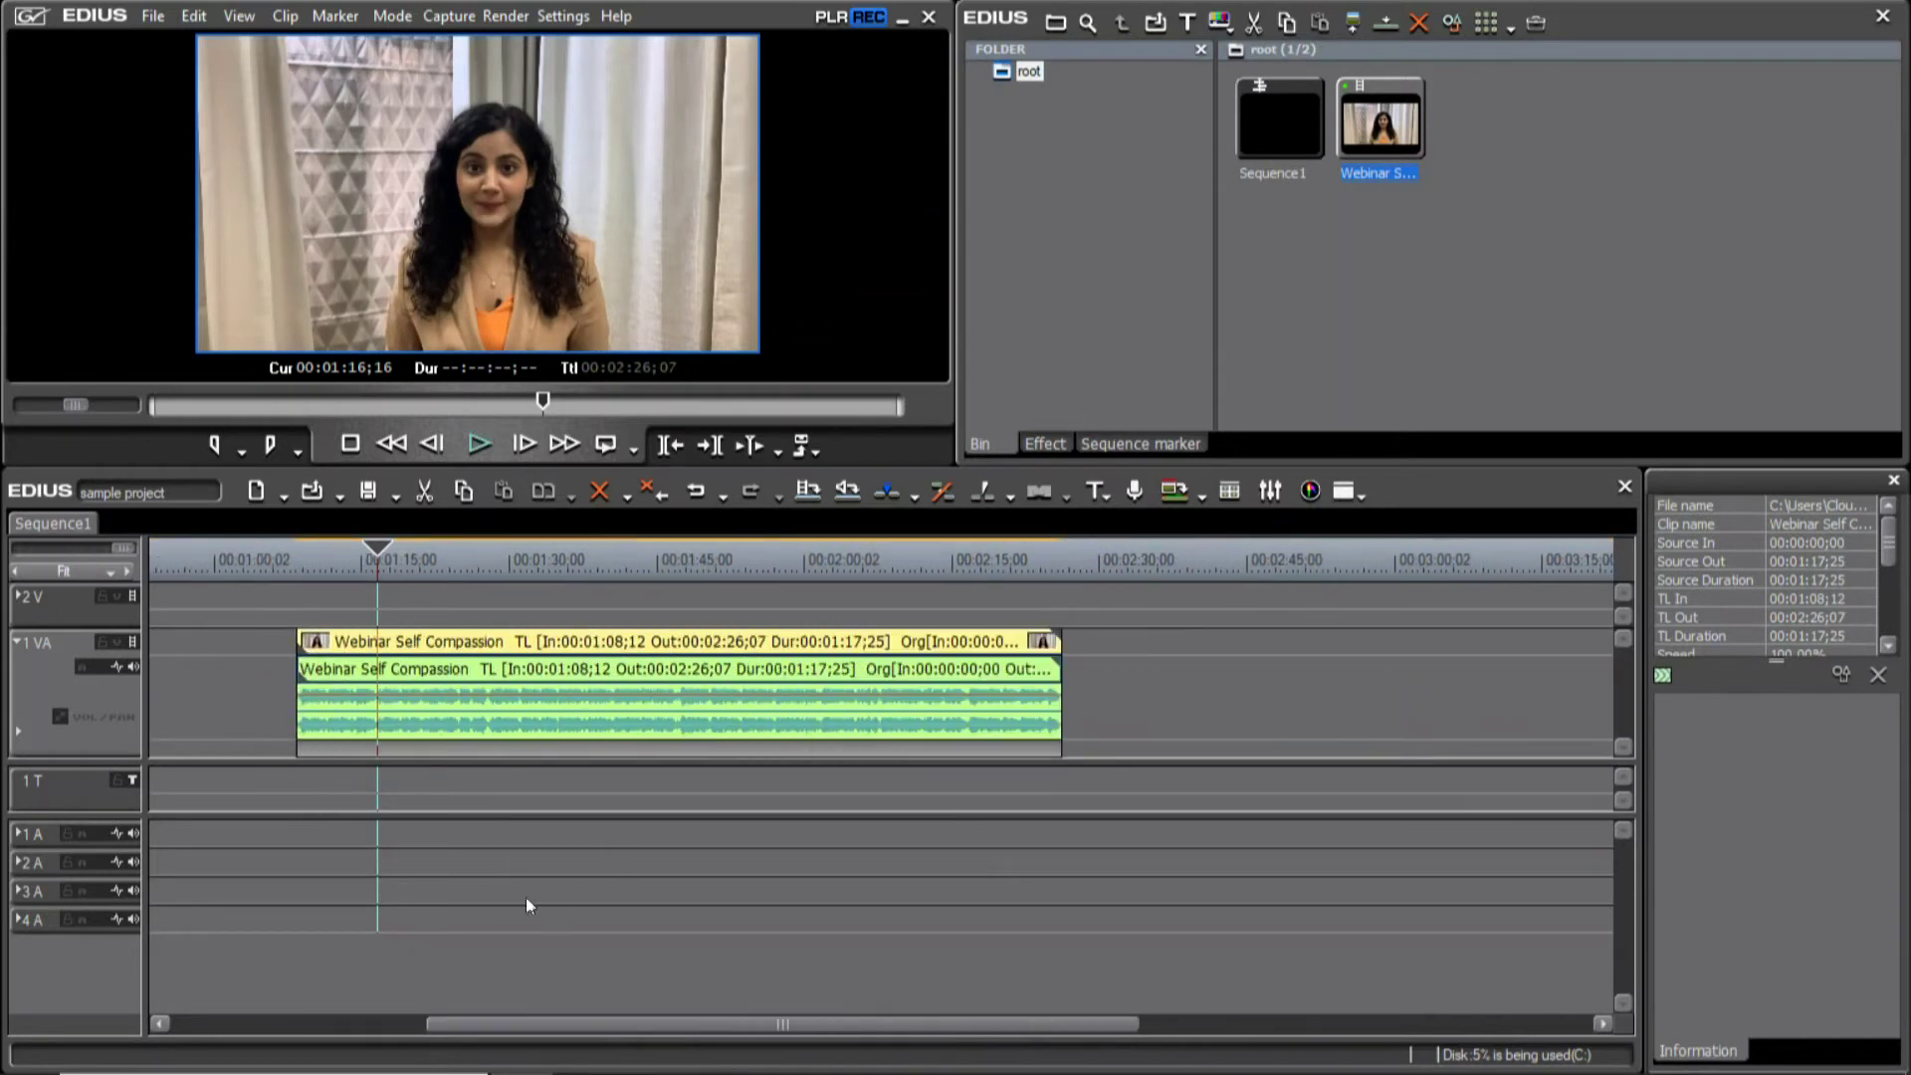
{"action": "key", "text": "ctrl+KP_Add"}
{"action": "key", "text": "ctrl+KP_0"}
{"action": "key", "text": "ctrl+KP_Subtract"}
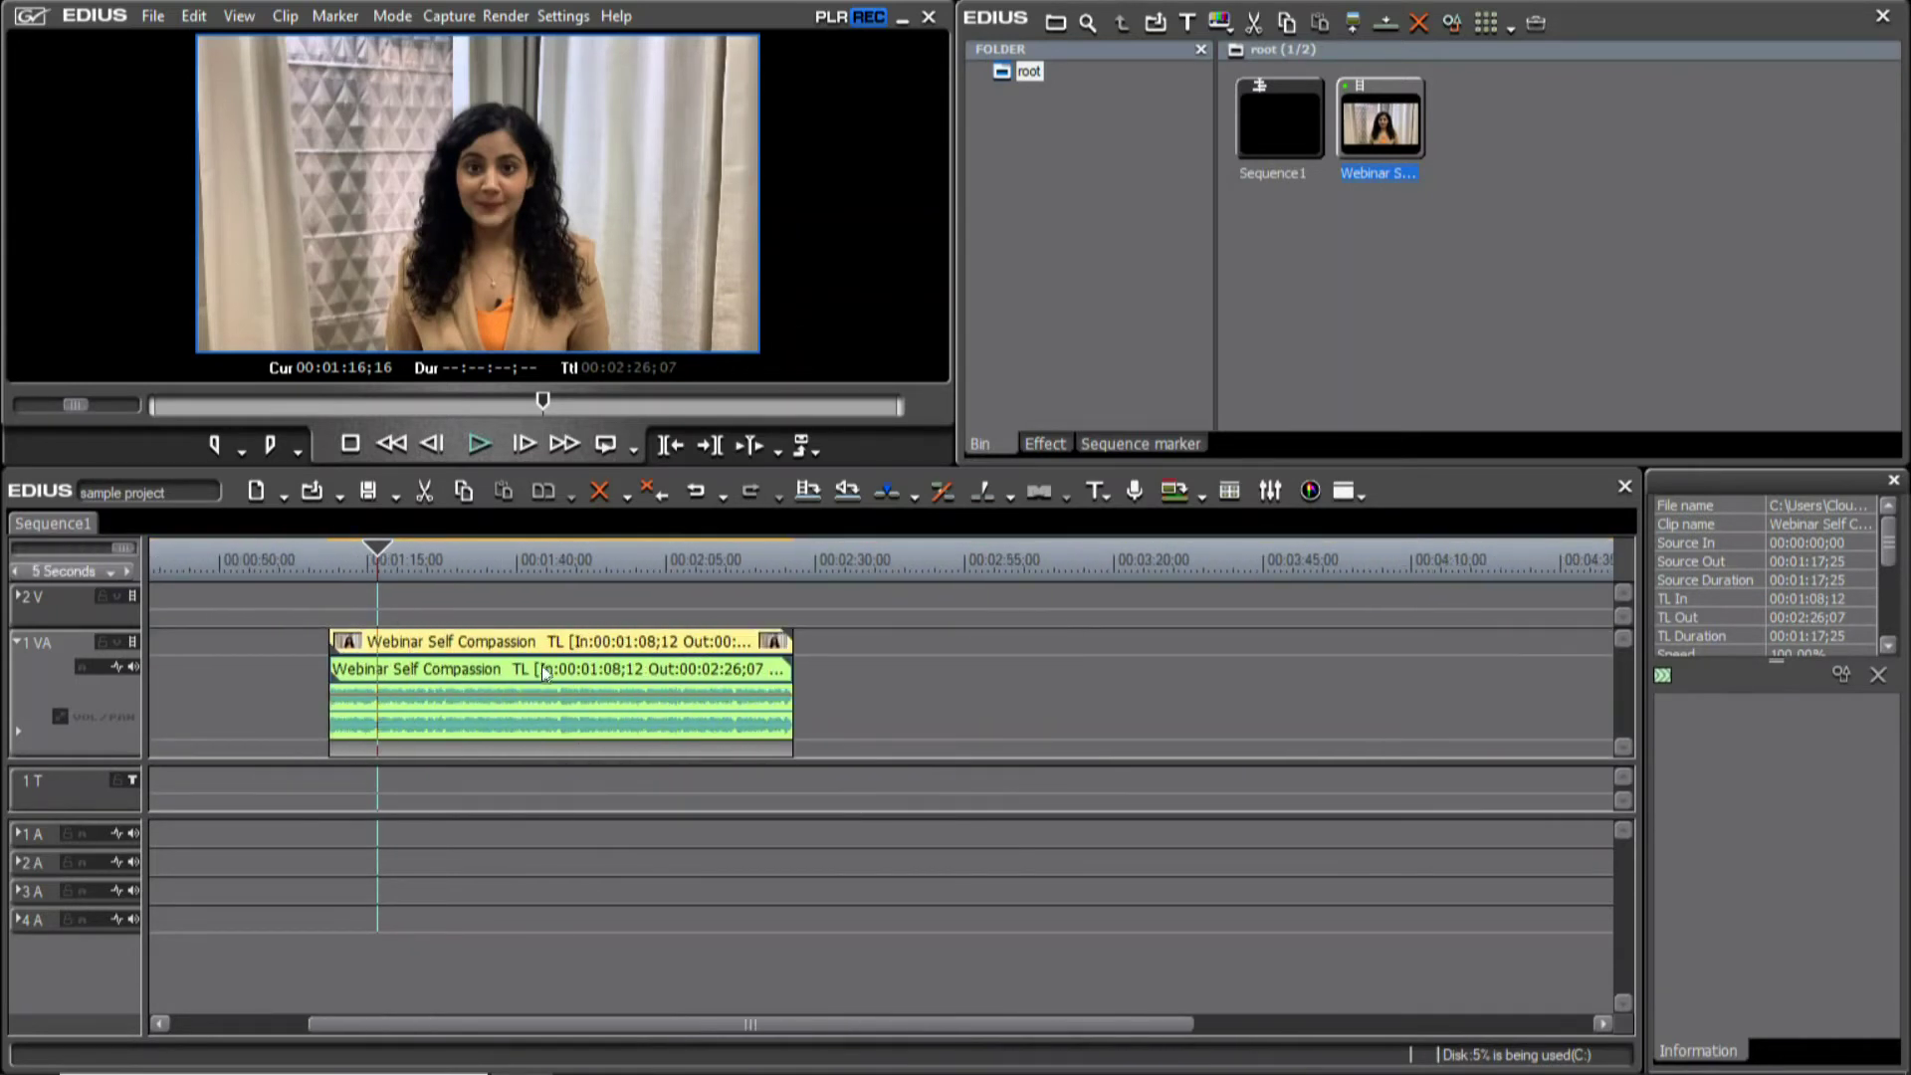
Move the clip up to 2 V from 00:01:22;09 and drop a second Webinar copy on 1 VA at 00:02:40
{"action": "mouse_move", "coordinate": [591, 737]}
{"action": "left_mouse_down"}
{"action": "mouse_move", "coordinate": [895, 624]}
{"action": "mouse_move", "coordinate": [551, 623]}
{"action": "mouse_move", "coordinate": [537, 647]}
{"action": "left_mouse_up"}
{"action": "left_click_drag", "start_coordinate": [1342, 176], "coordinate": [864, 672]}
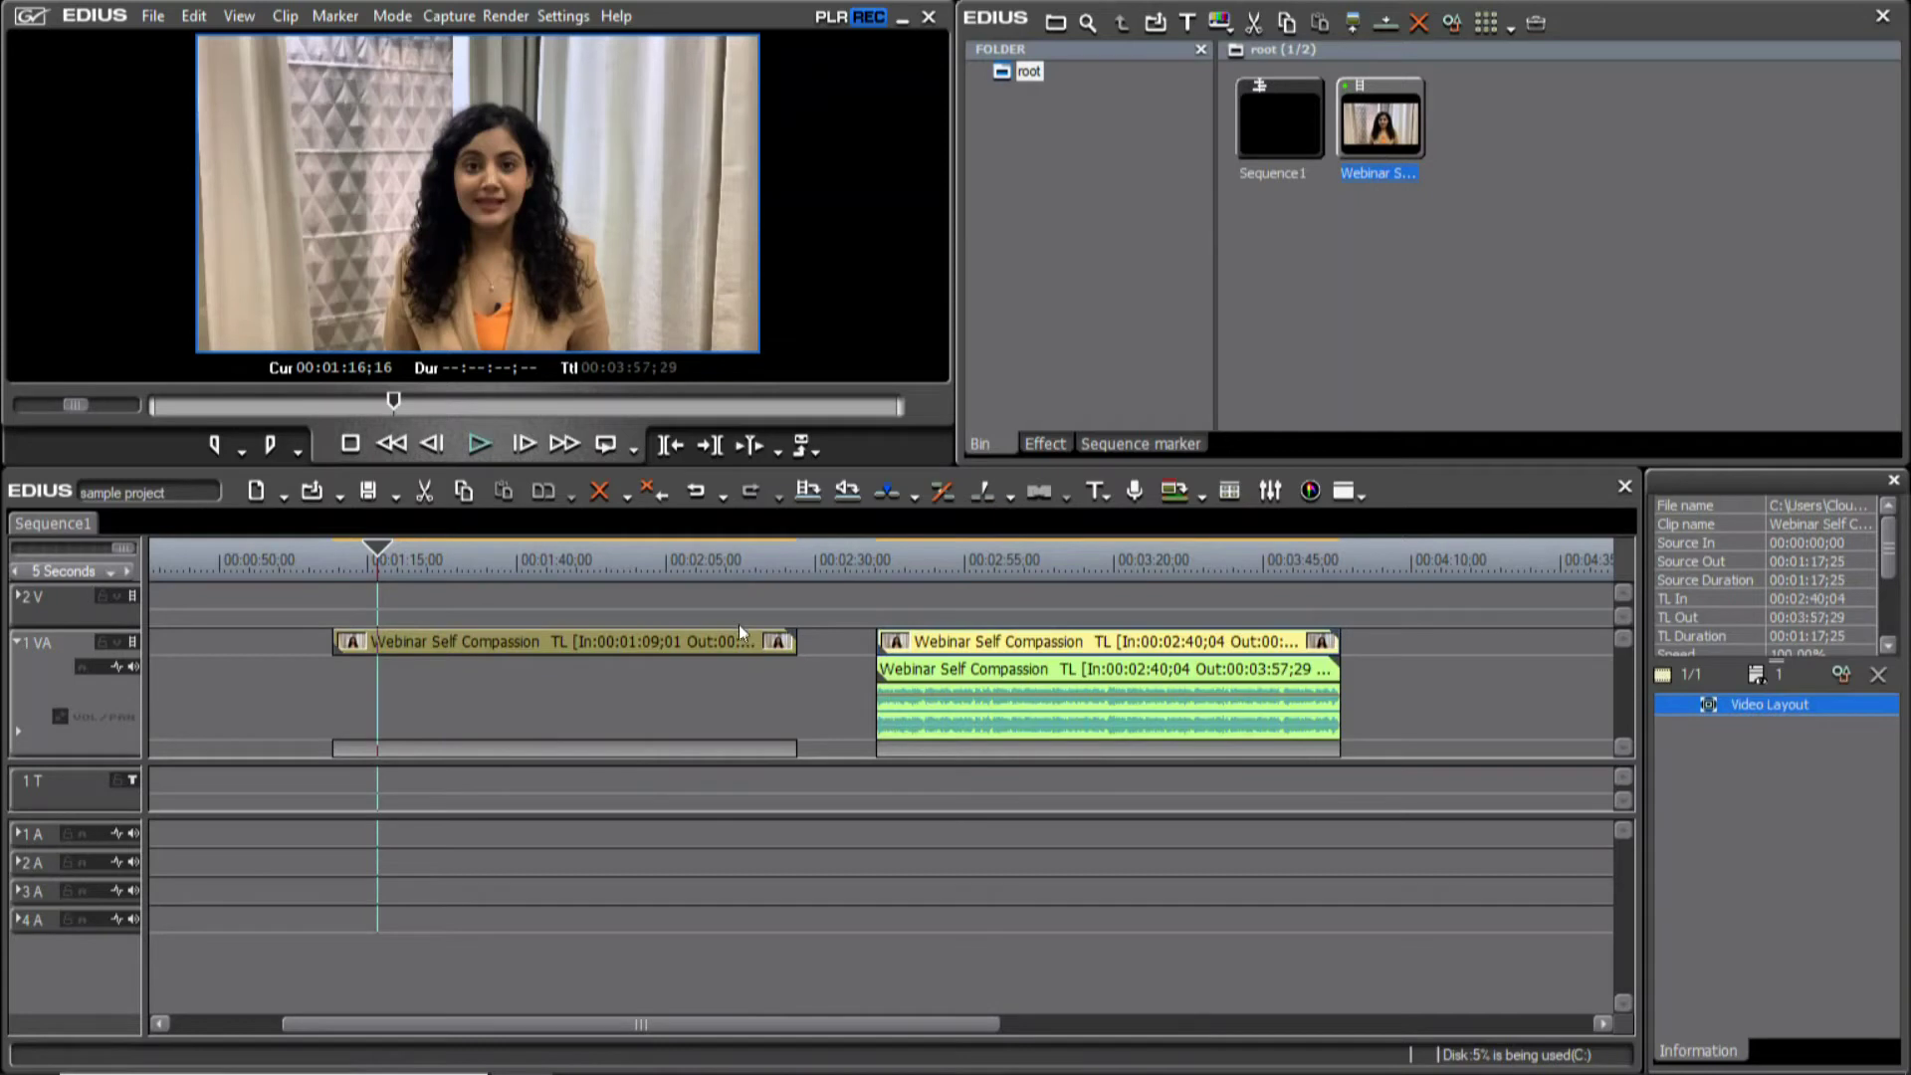
{"action": "left_click_drag", "start_coordinate": [737, 642], "coordinate": [814, 601]}
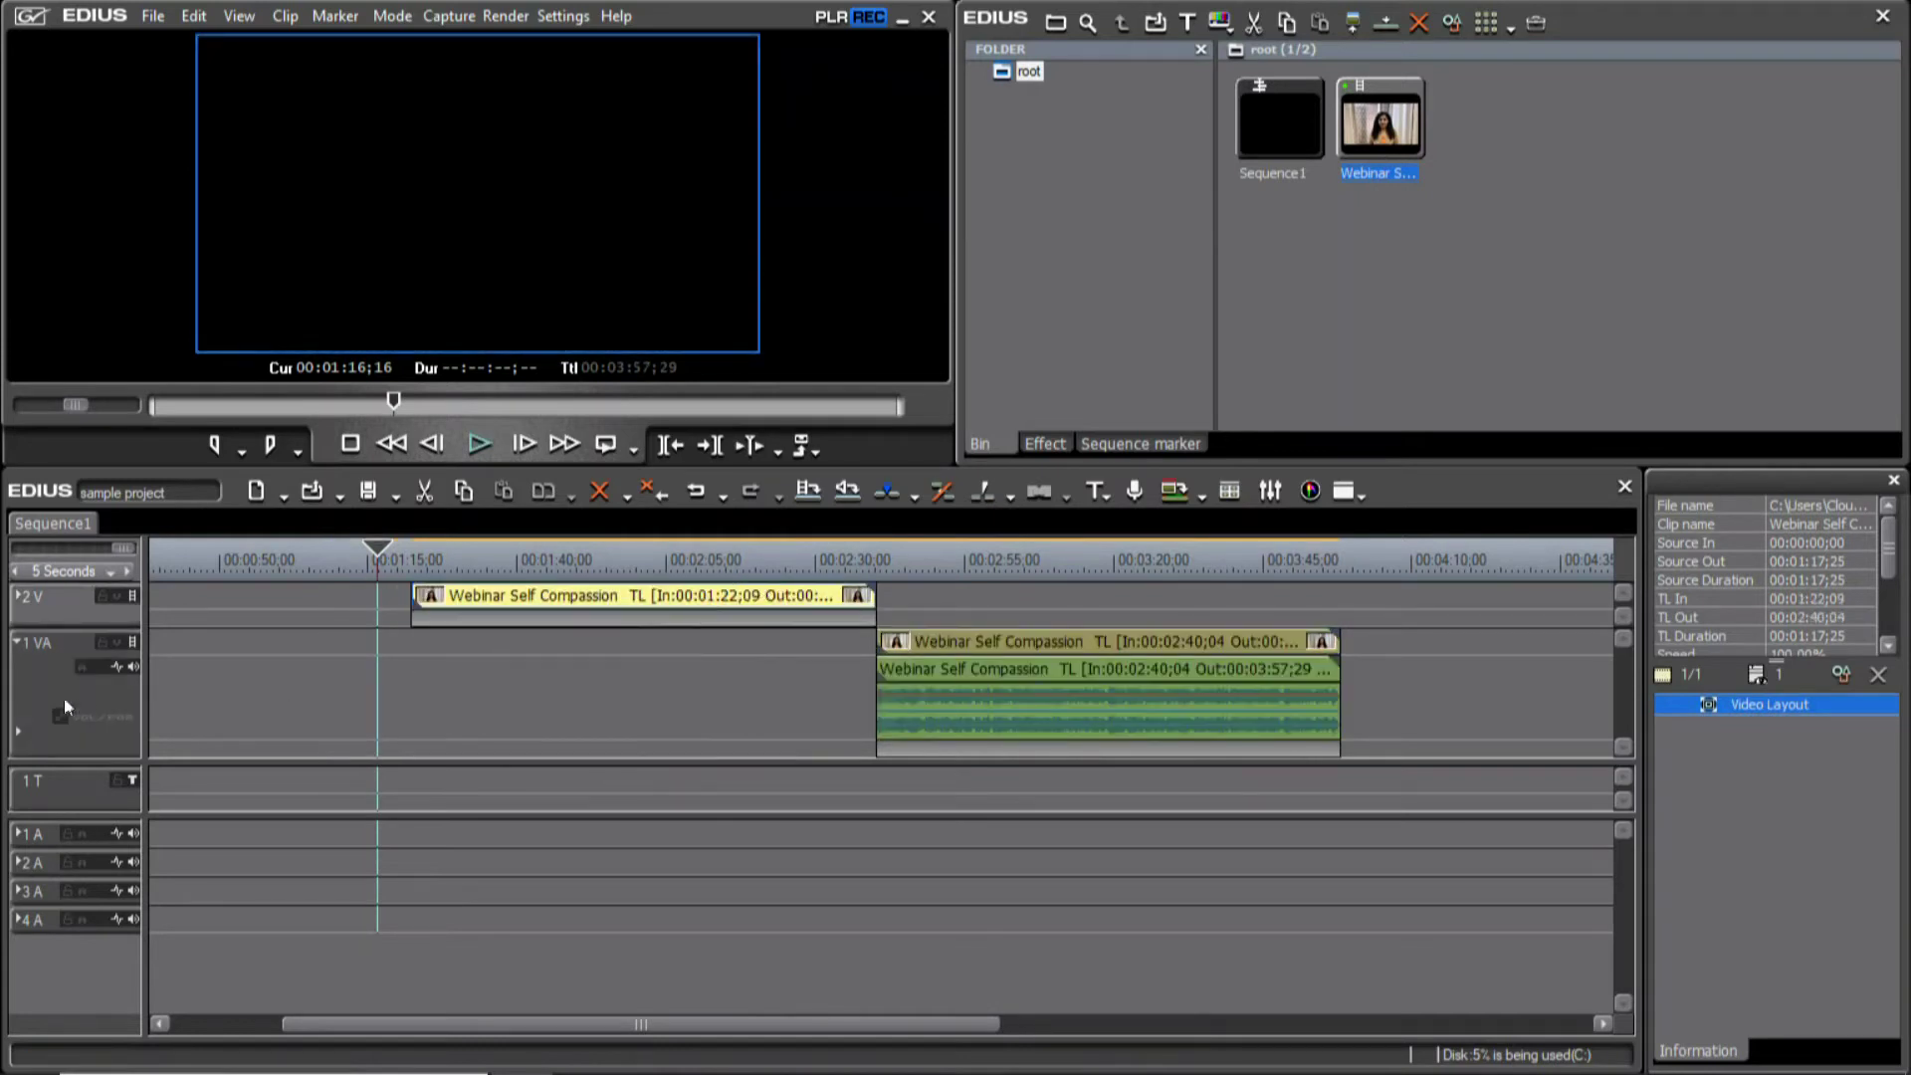
Expand track 2 V, fit the whole sequence in view, and select the 1 VA clip
{"action": "left_click", "coordinate": [18, 595]}
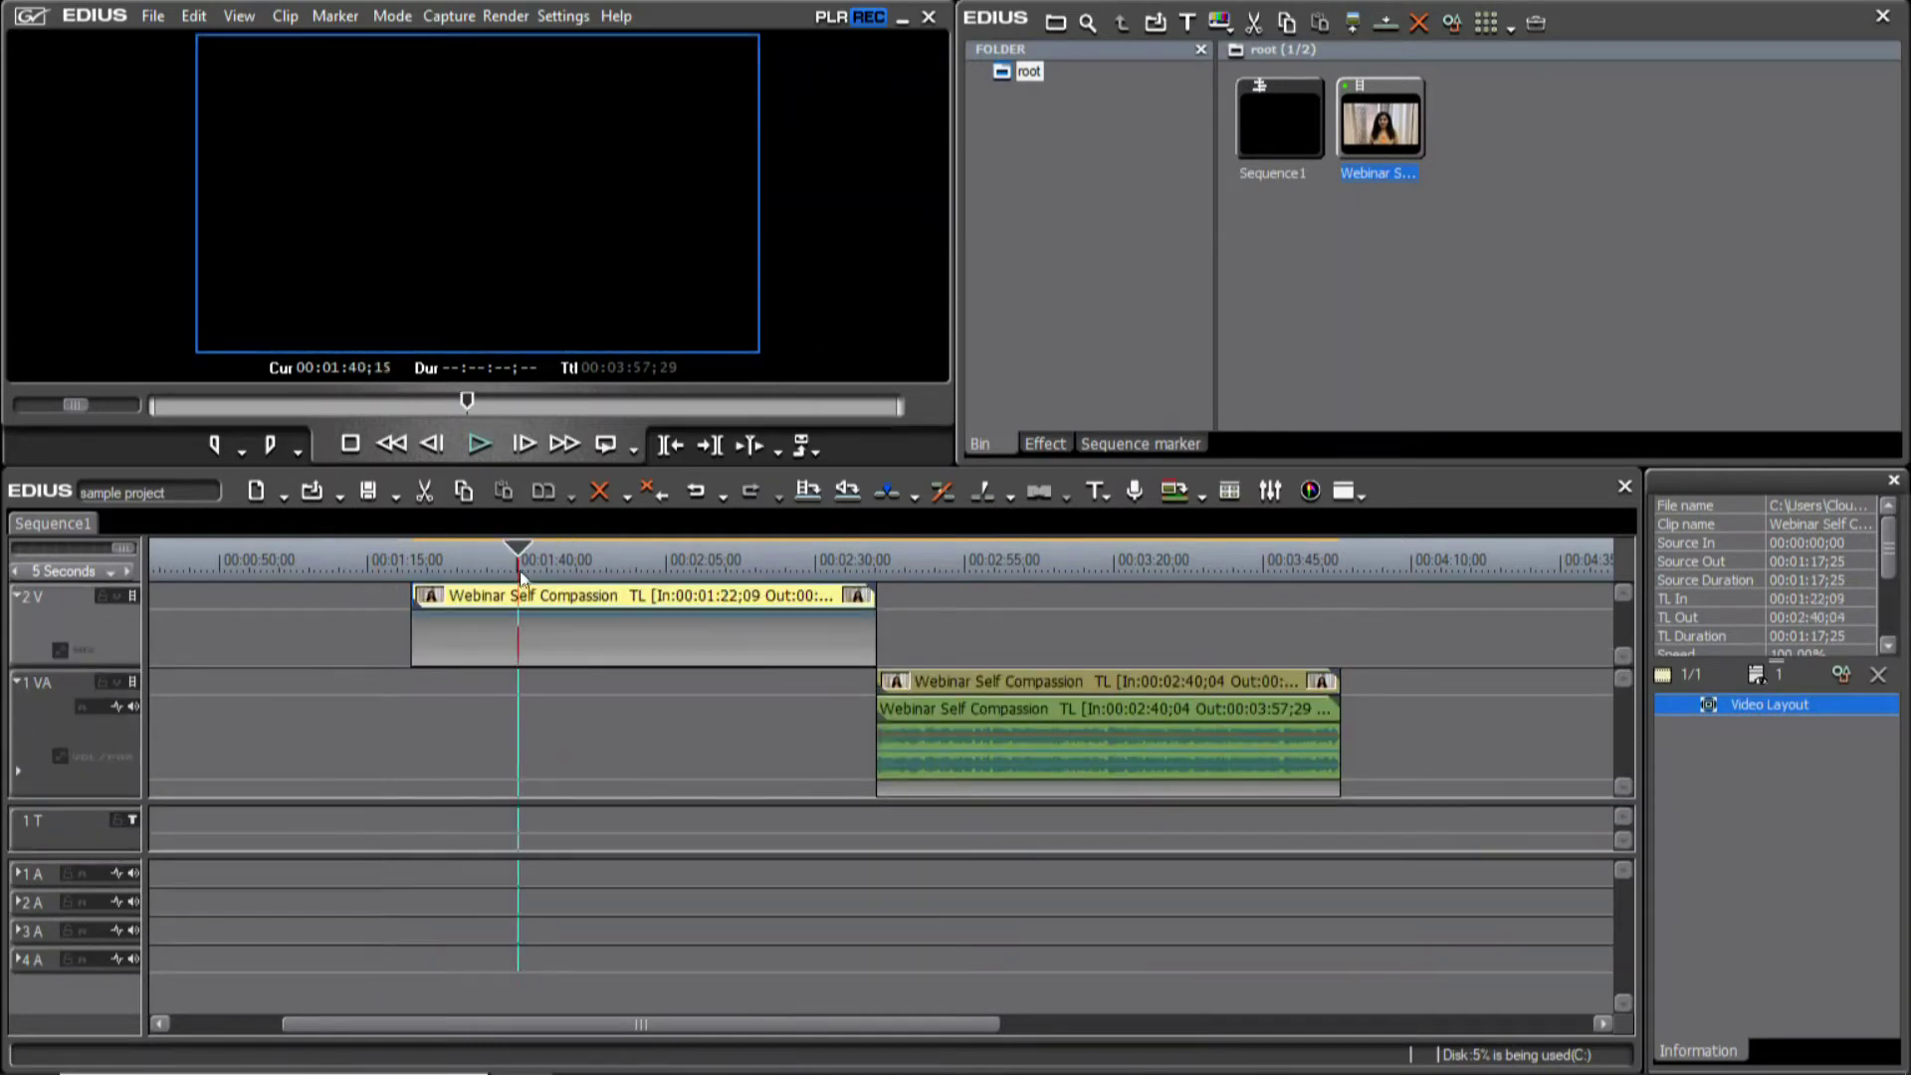
{"action": "left_click_drag", "start_coordinate": [530, 546], "coordinate": [554, 547]}
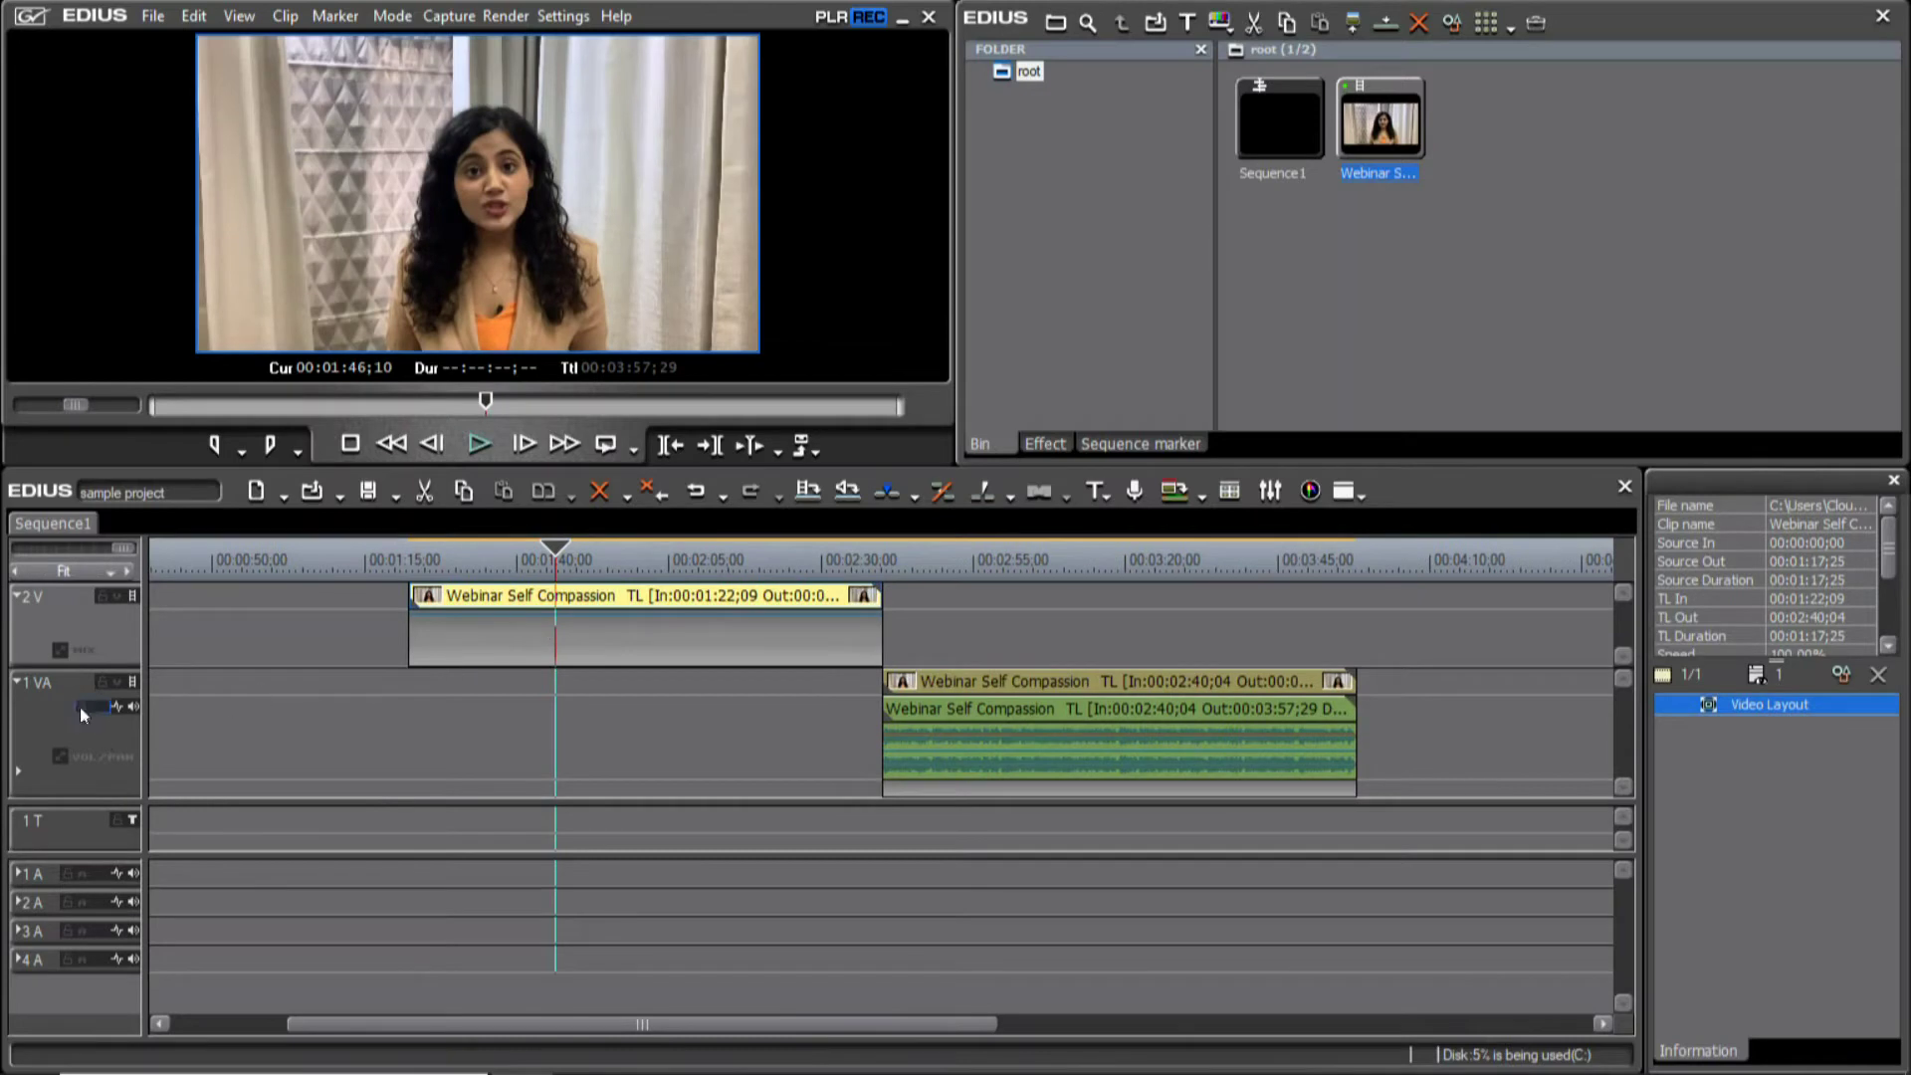
{"action": "scroll", "coordinate": [552, 615], "scroll_direction": "up", "scroll_amount": 3}
{"action": "key", "text": "ctrl+0"}
{"action": "left_click", "coordinate": [979, 703]}
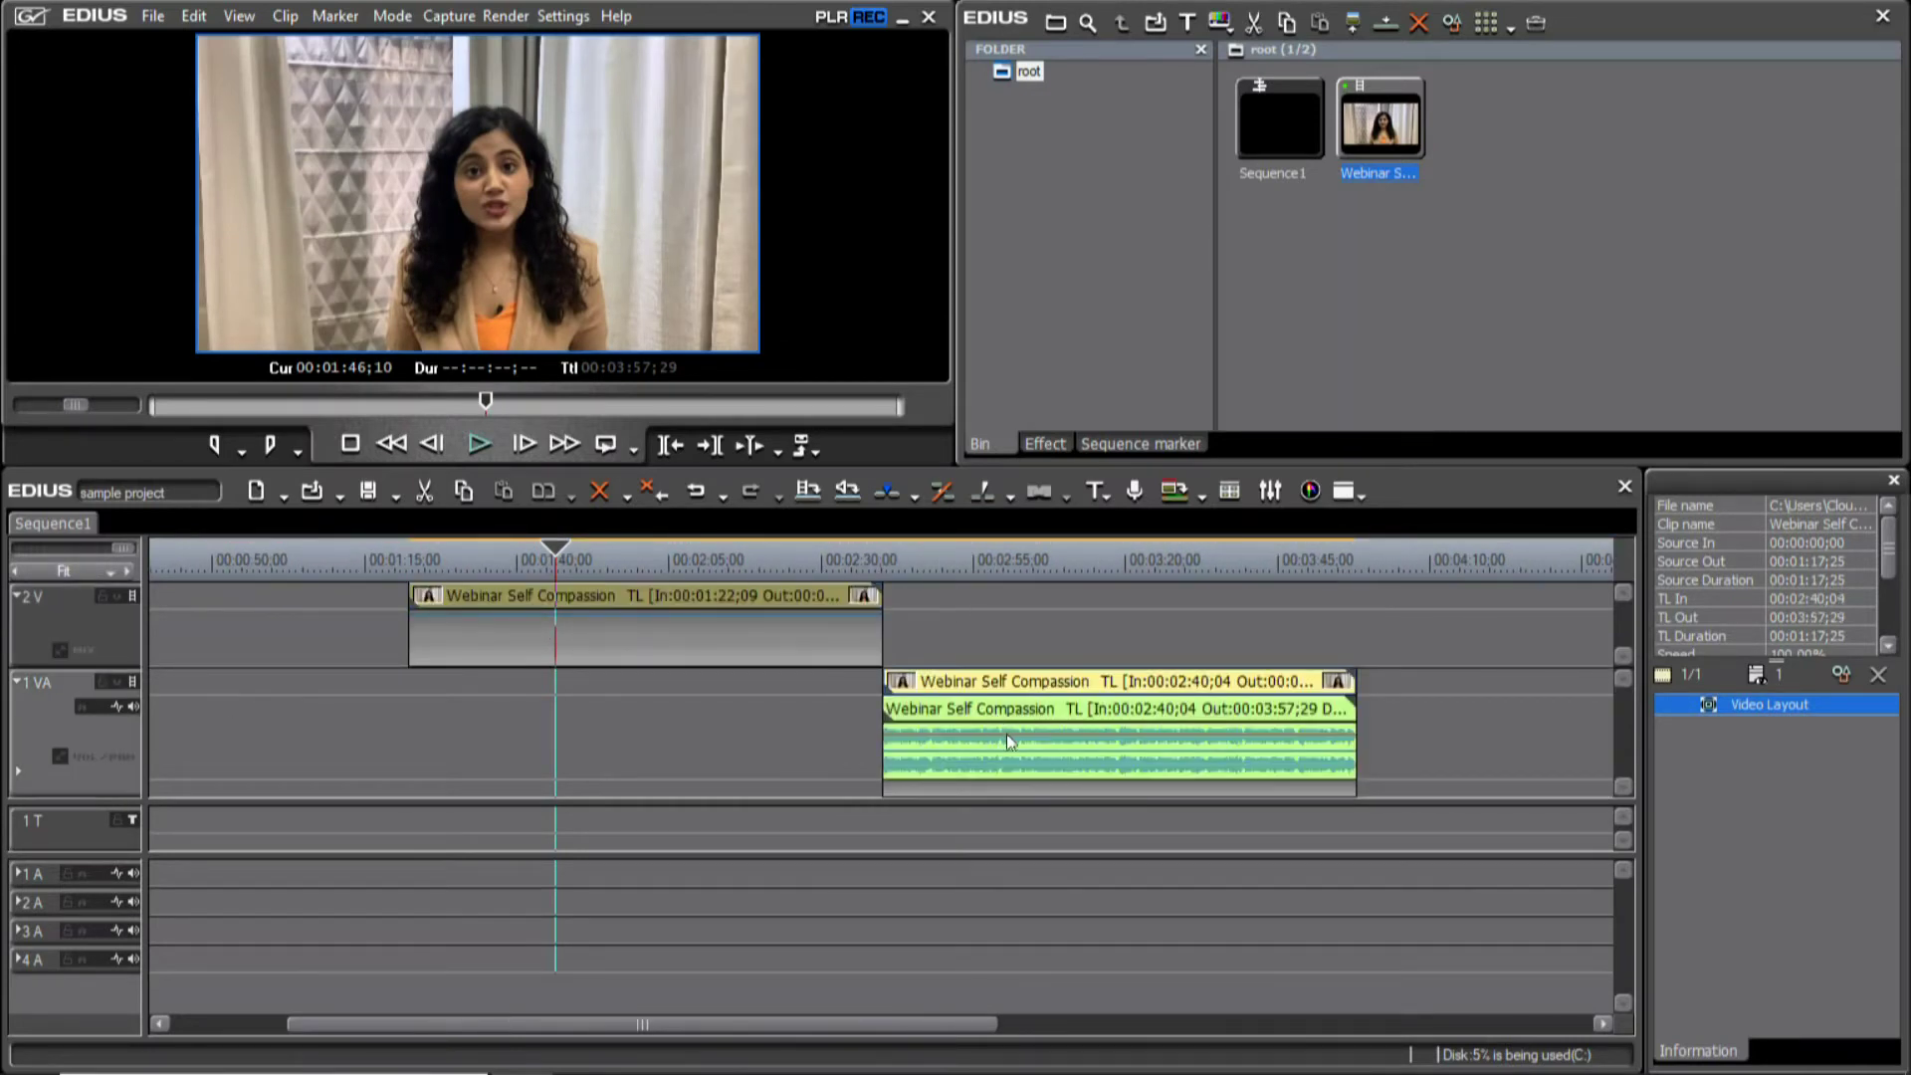
Put the playhead at 00:03:16;19 and select the audio part of the 1 VA clip
{"action": "left_click", "coordinate": [1102, 562]}
{"action": "scroll", "coordinate": [1085, 708], "scroll_direction": "up", "scroll_amount": 4}
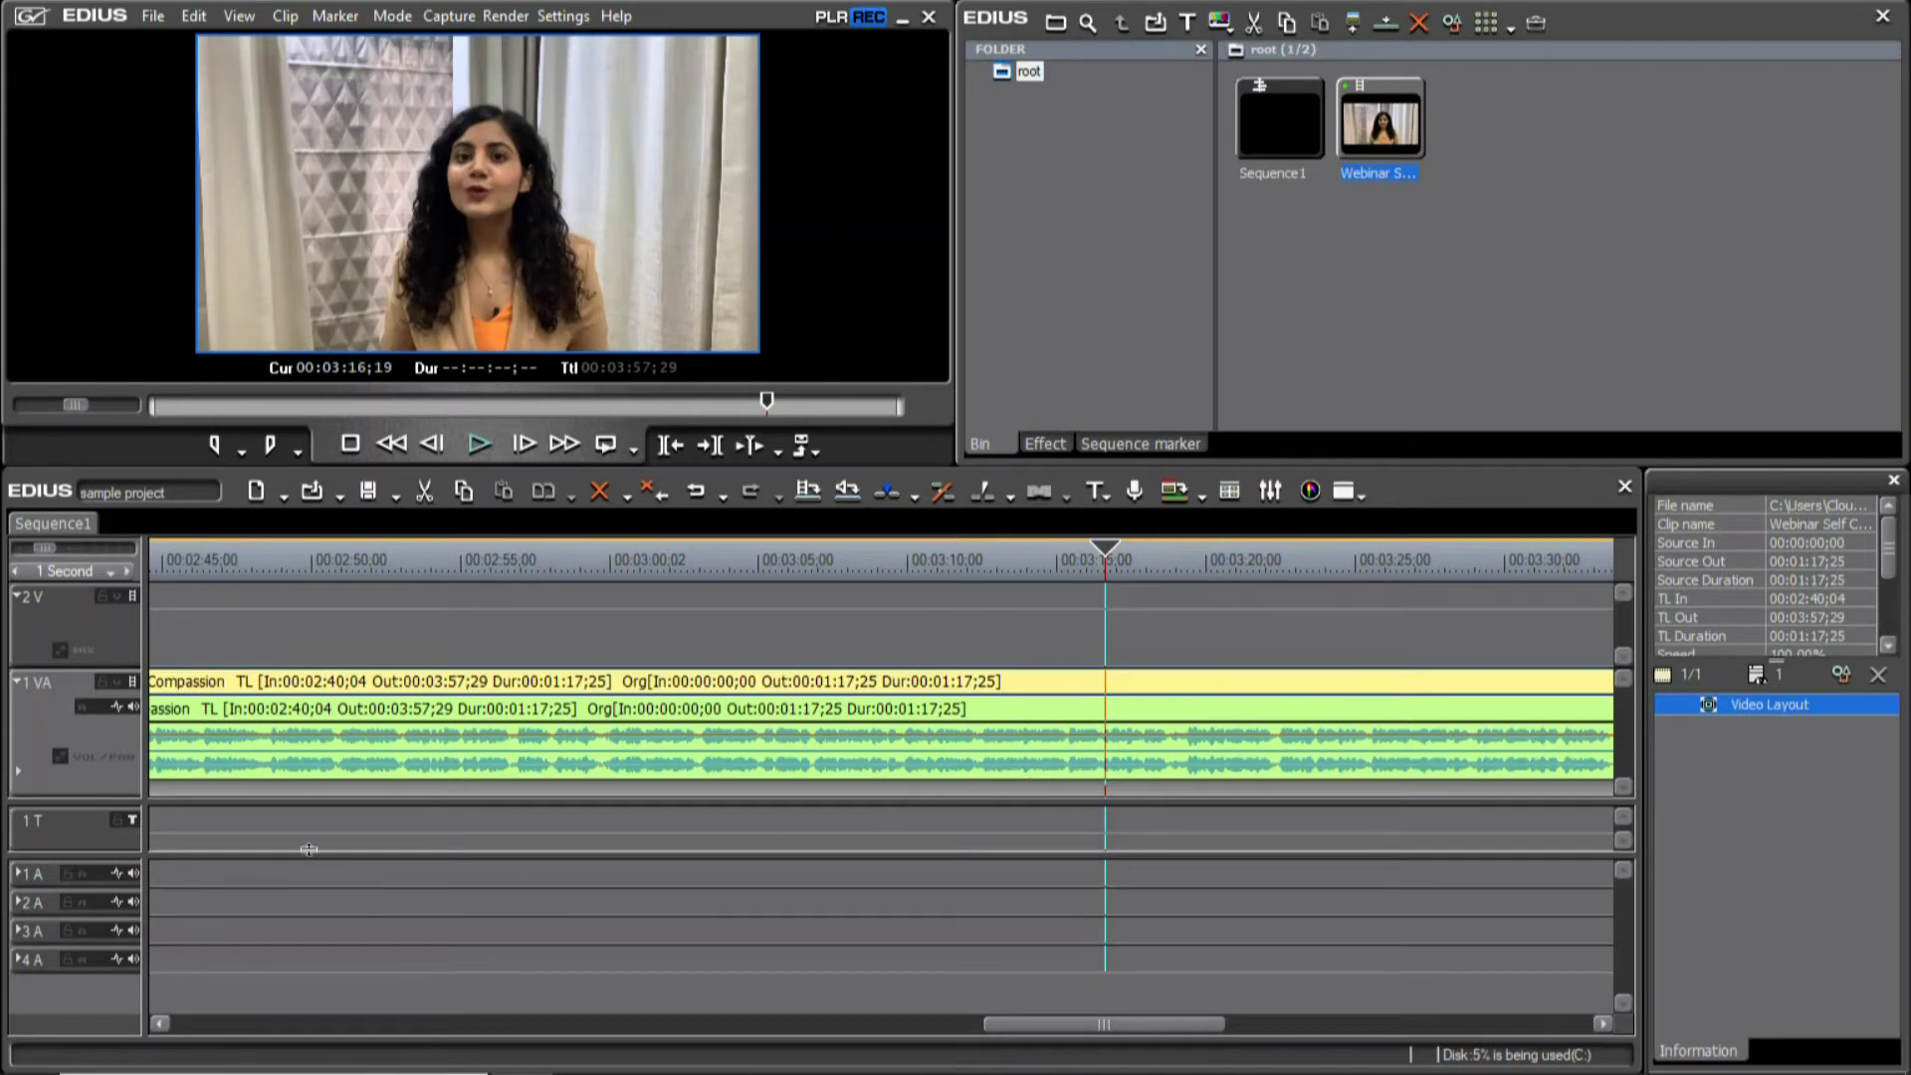
{"action": "left_click", "coordinate": [754, 738]}
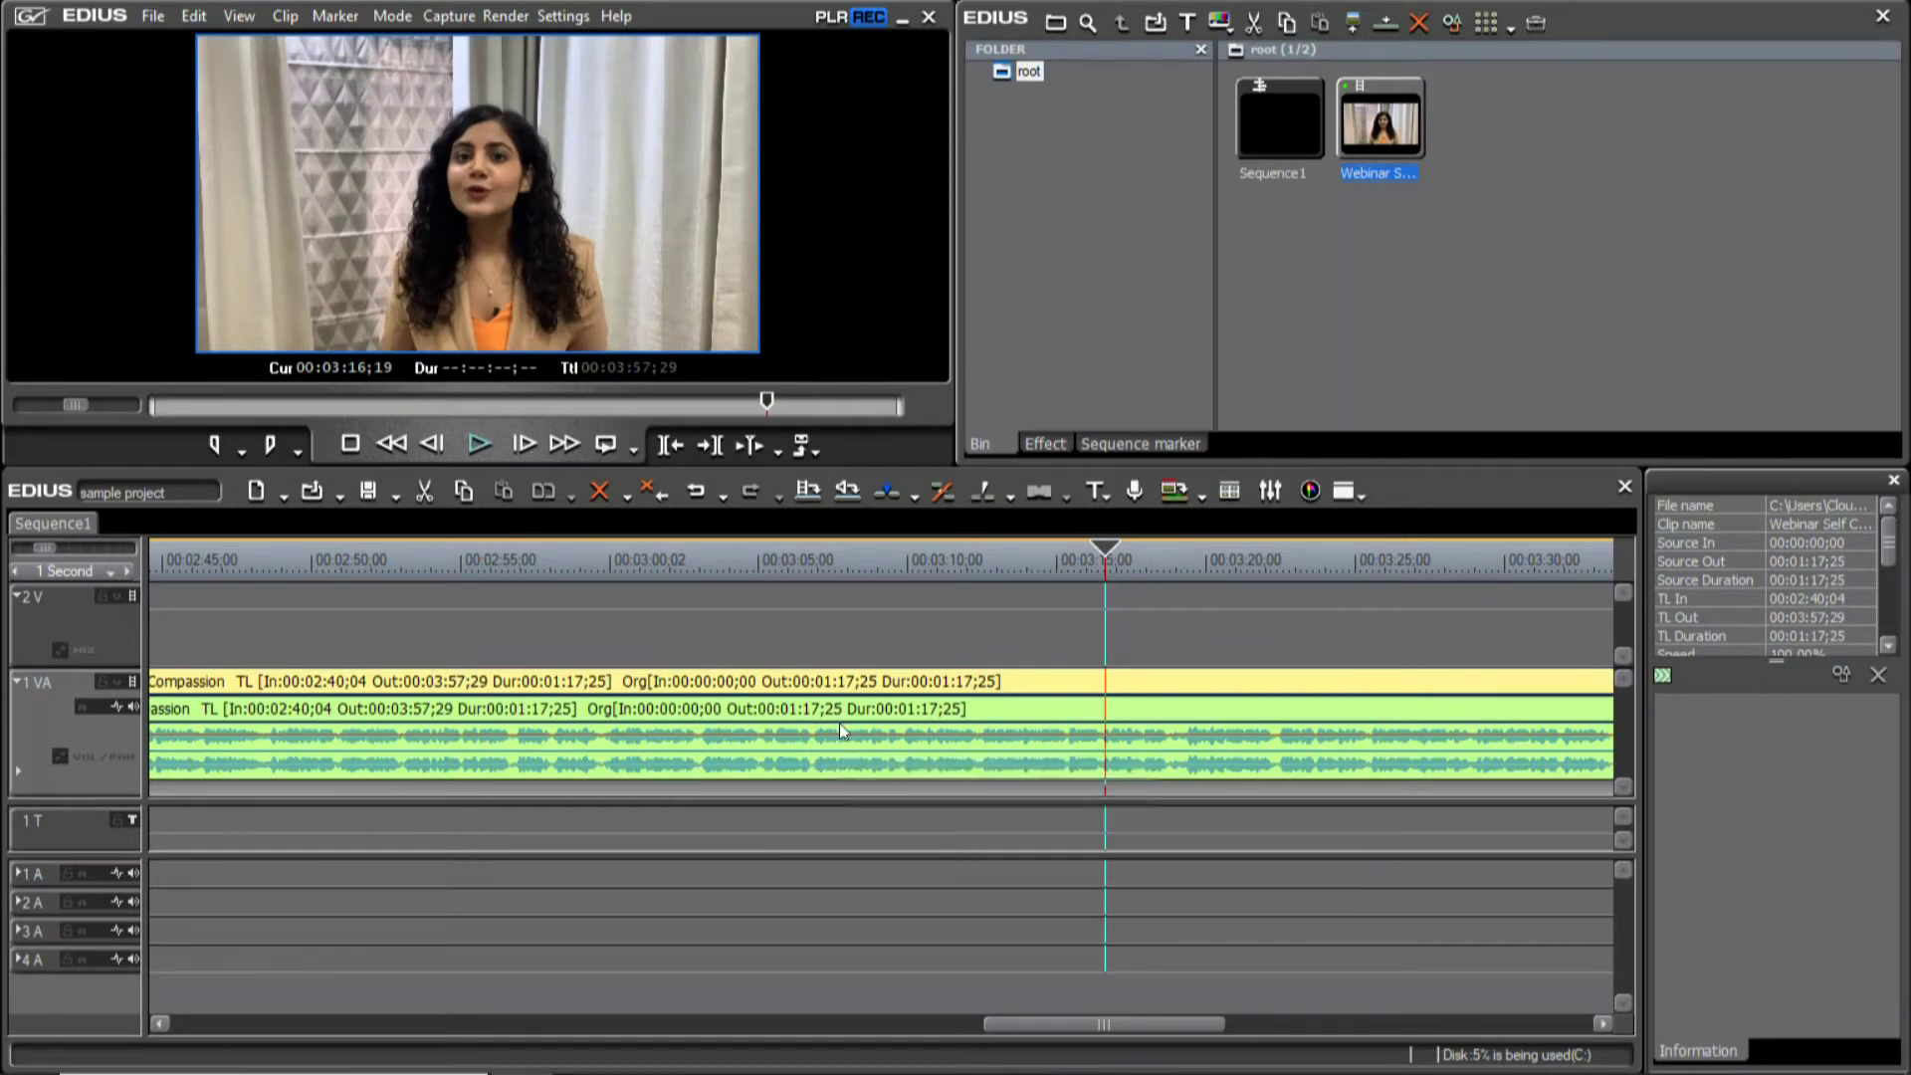
{"action": "scroll", "coordinate": [846, 731], "scroll_direction": "down", "scroll_amount": 1}
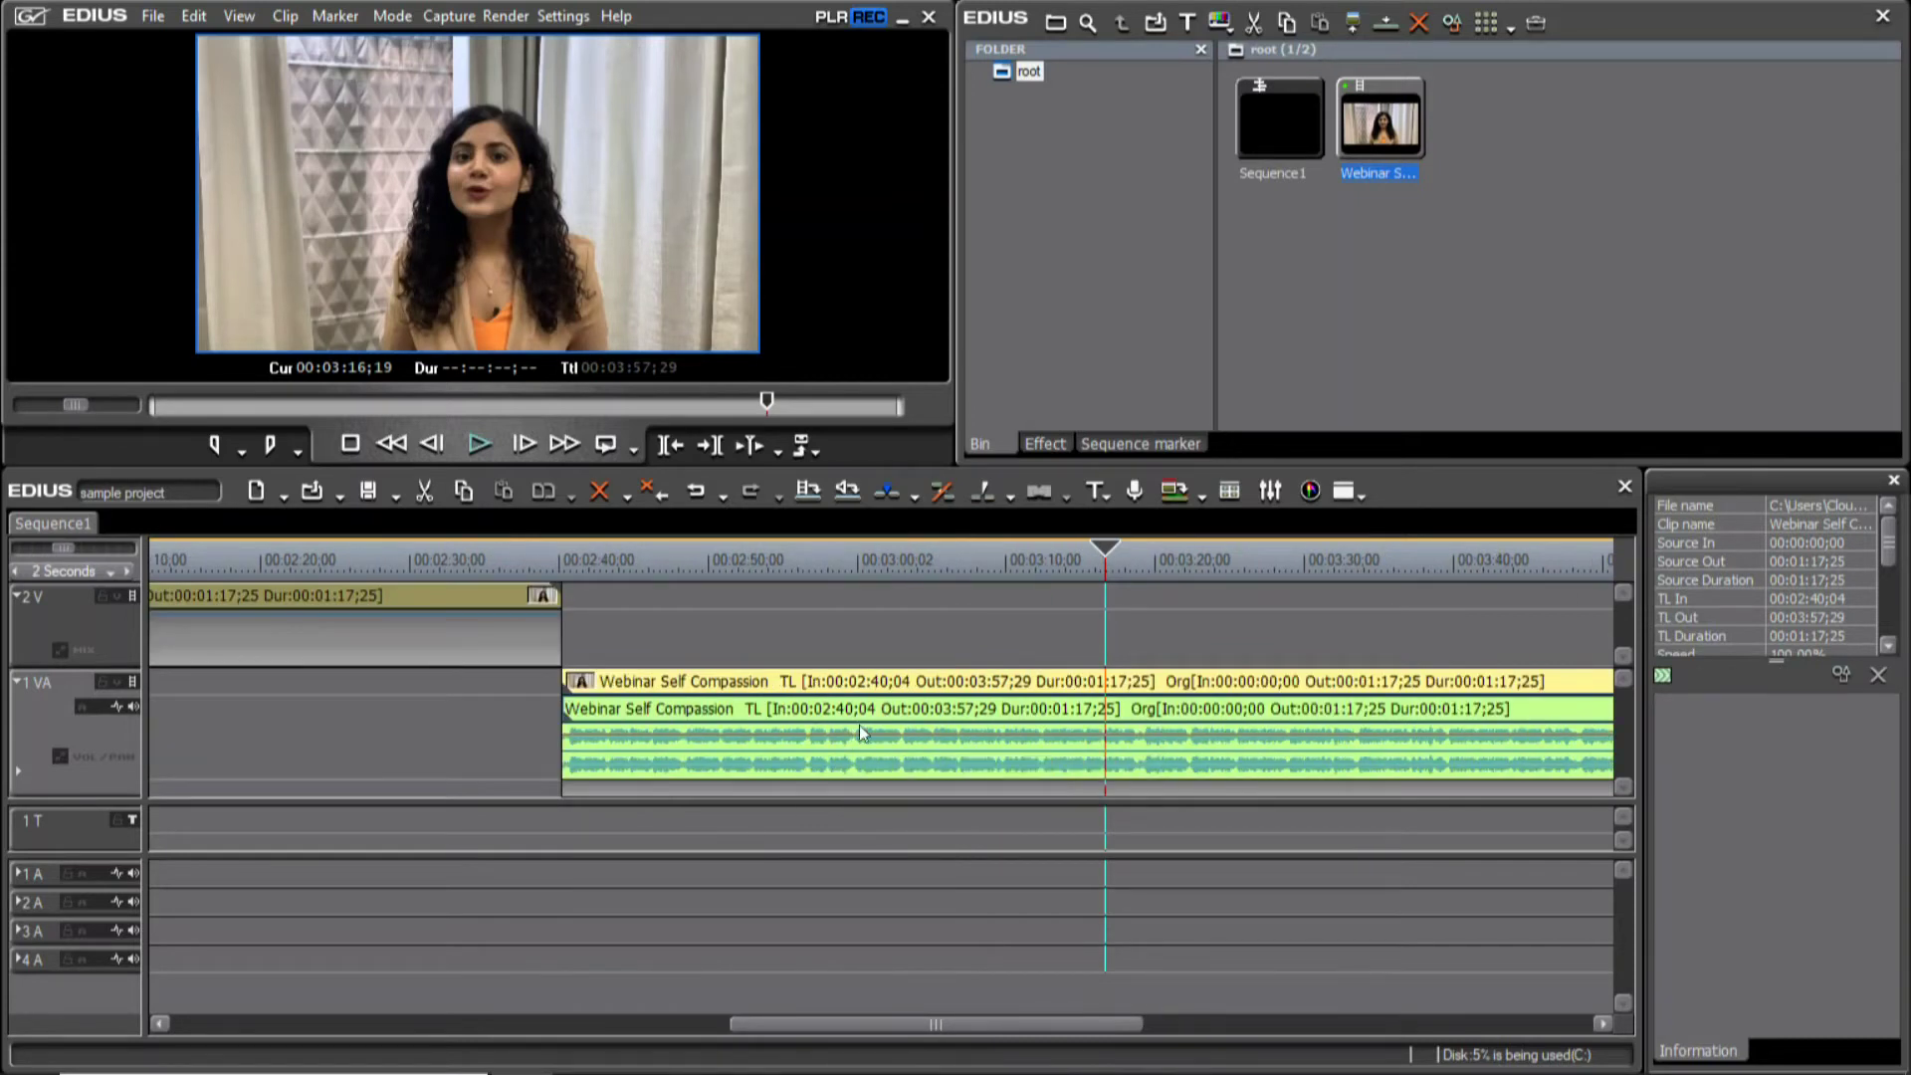
{"action": "left_click_drag", "start_coordinate": [910, 1024], "coordinate": [998, 1001]}
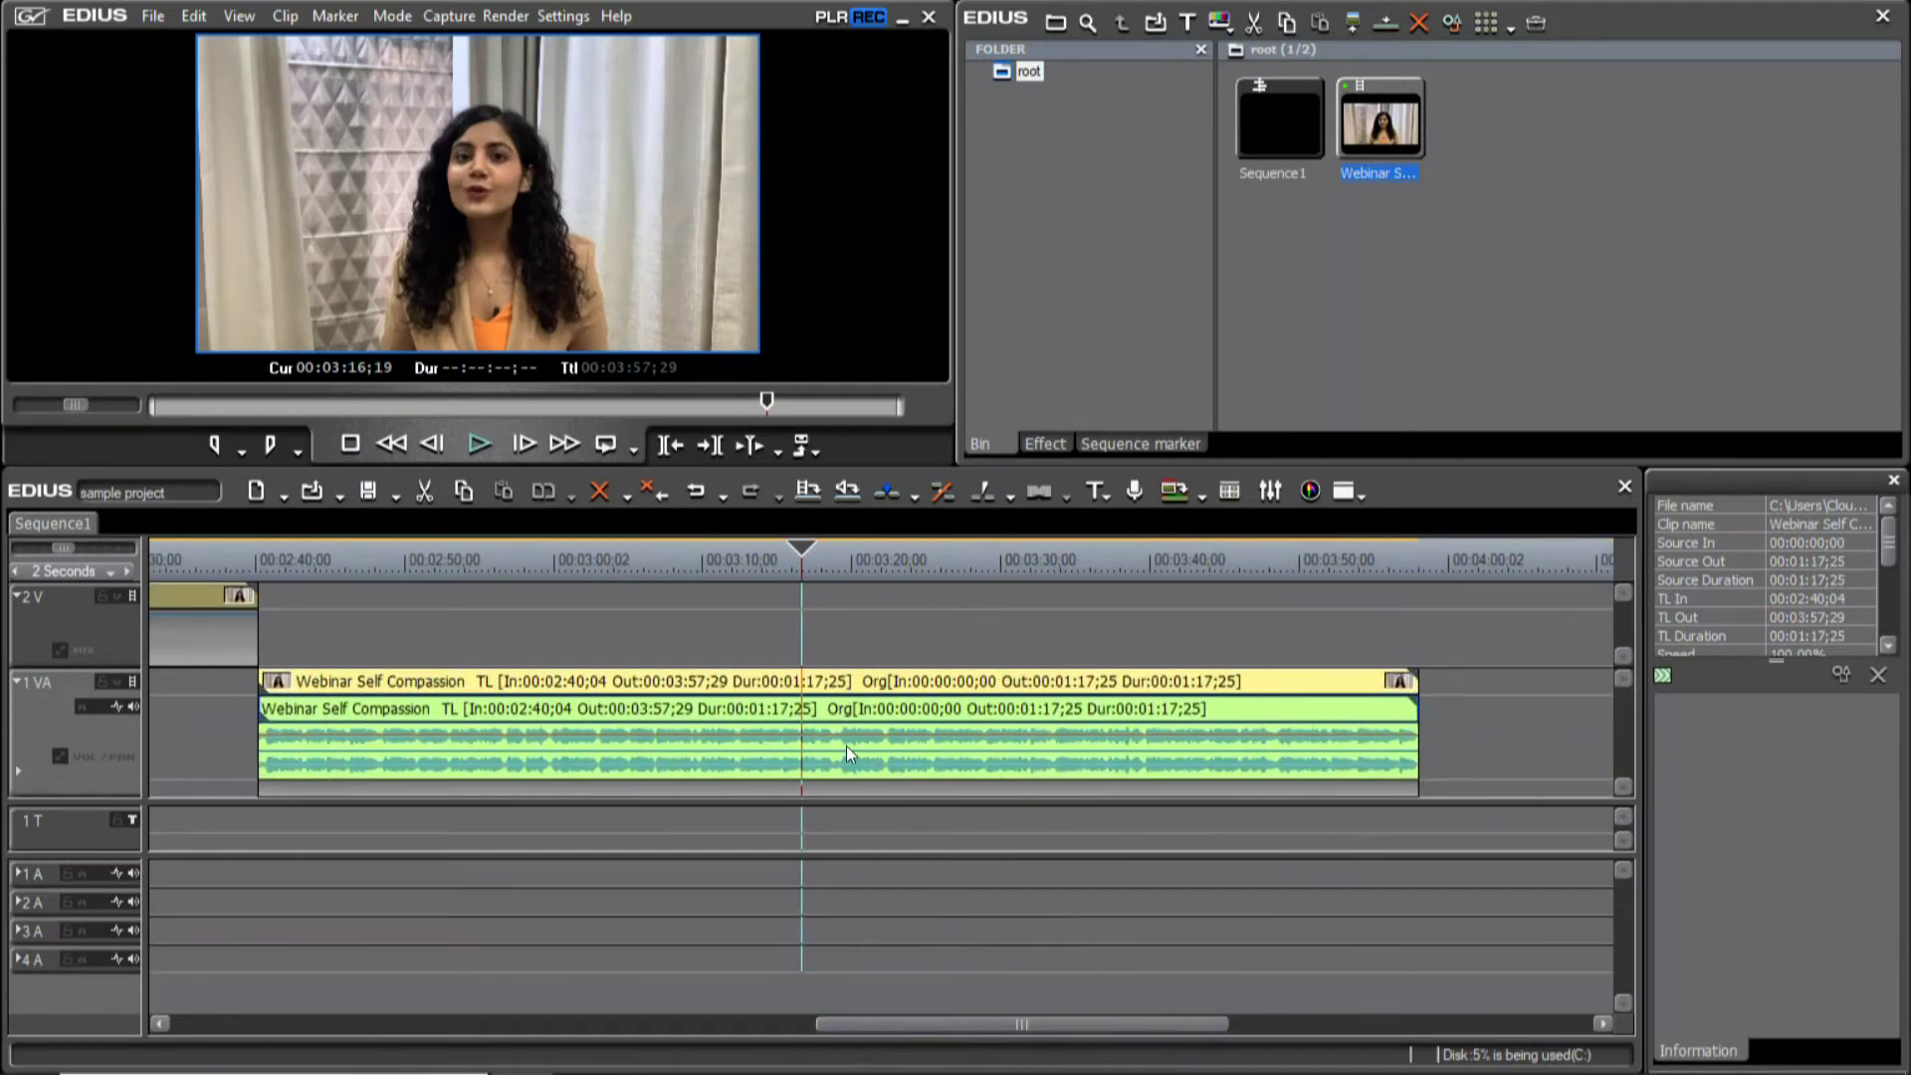
Zoom in and check the 1 VA clip's info: 00:02:40;04 to 00:03:57;29, lasting 00:01:17;25
{"action": "scroll", "coordinate": [846, 744], "scroll_direction": "up", "scroll_amount": 3}
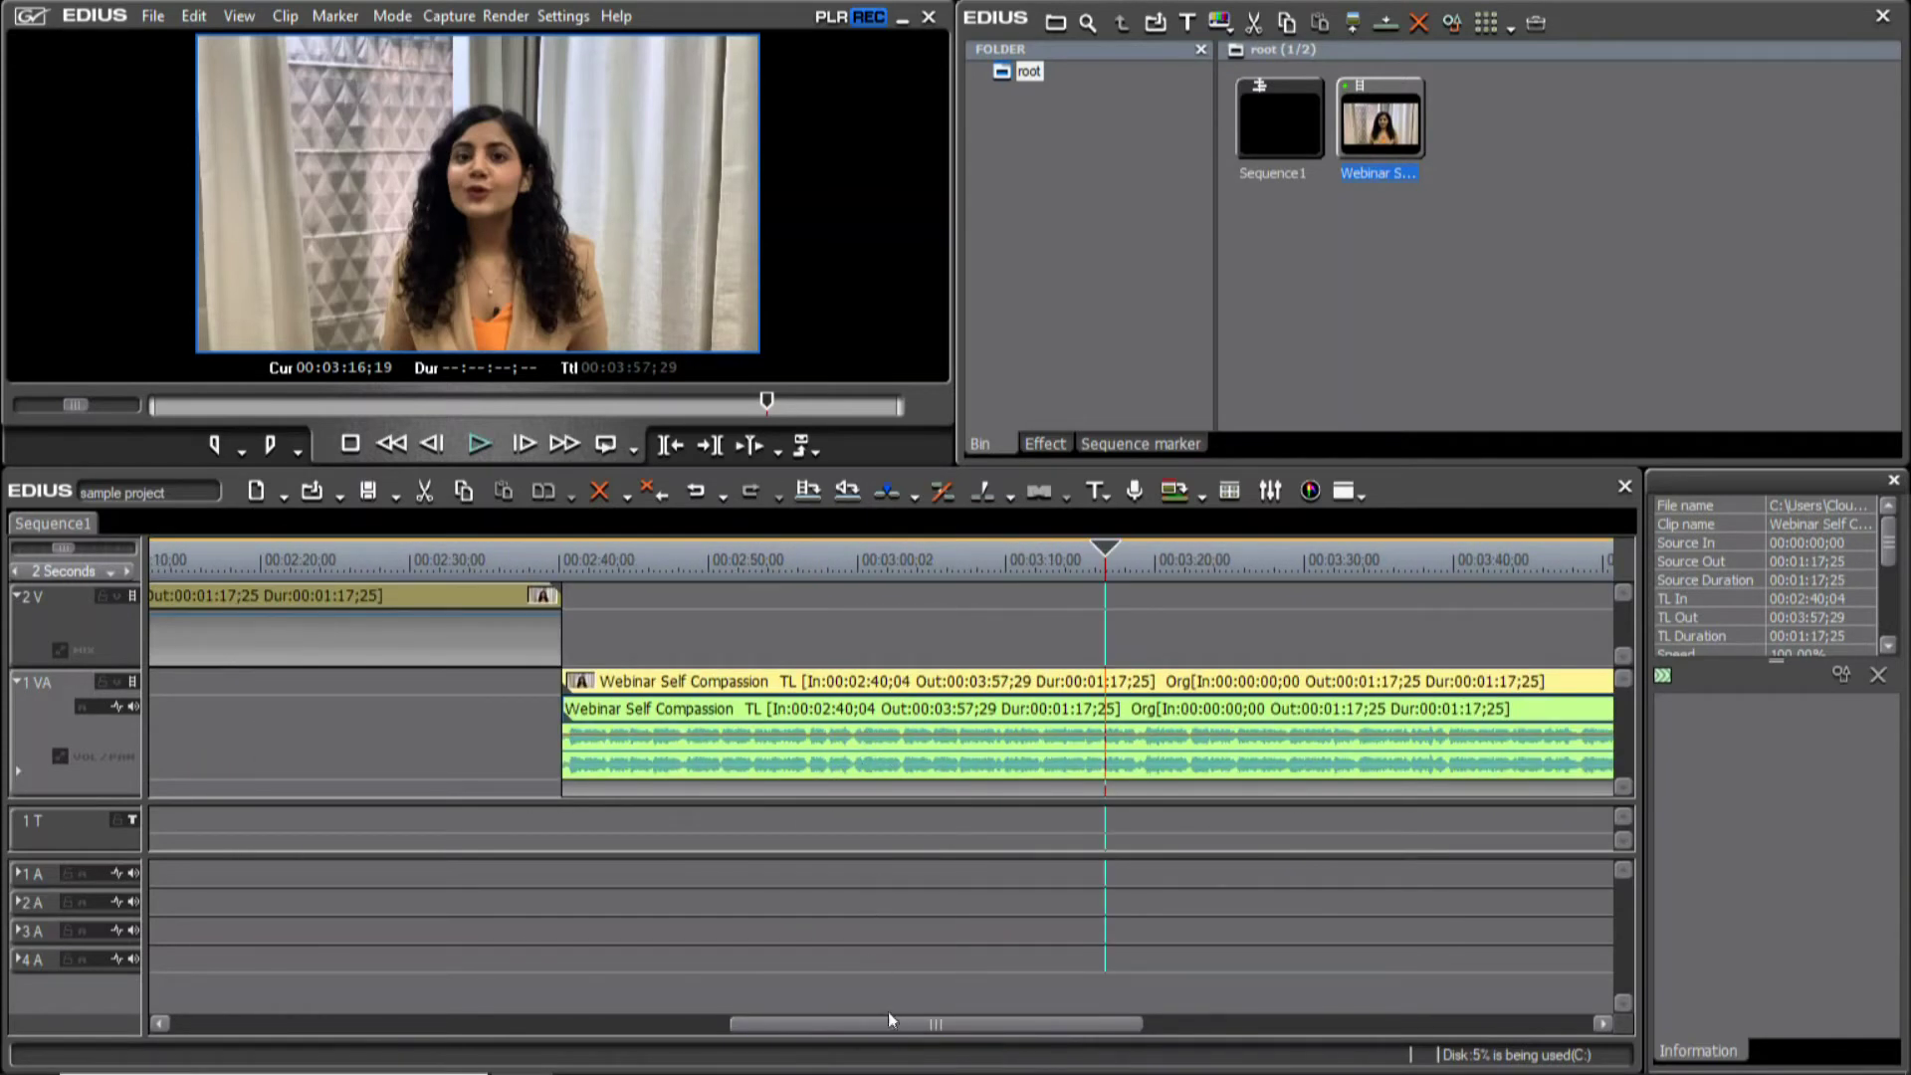
{"action": "left_click_drag", "start_coordinate": [901, 1024], "coordinate": [987, 995]}
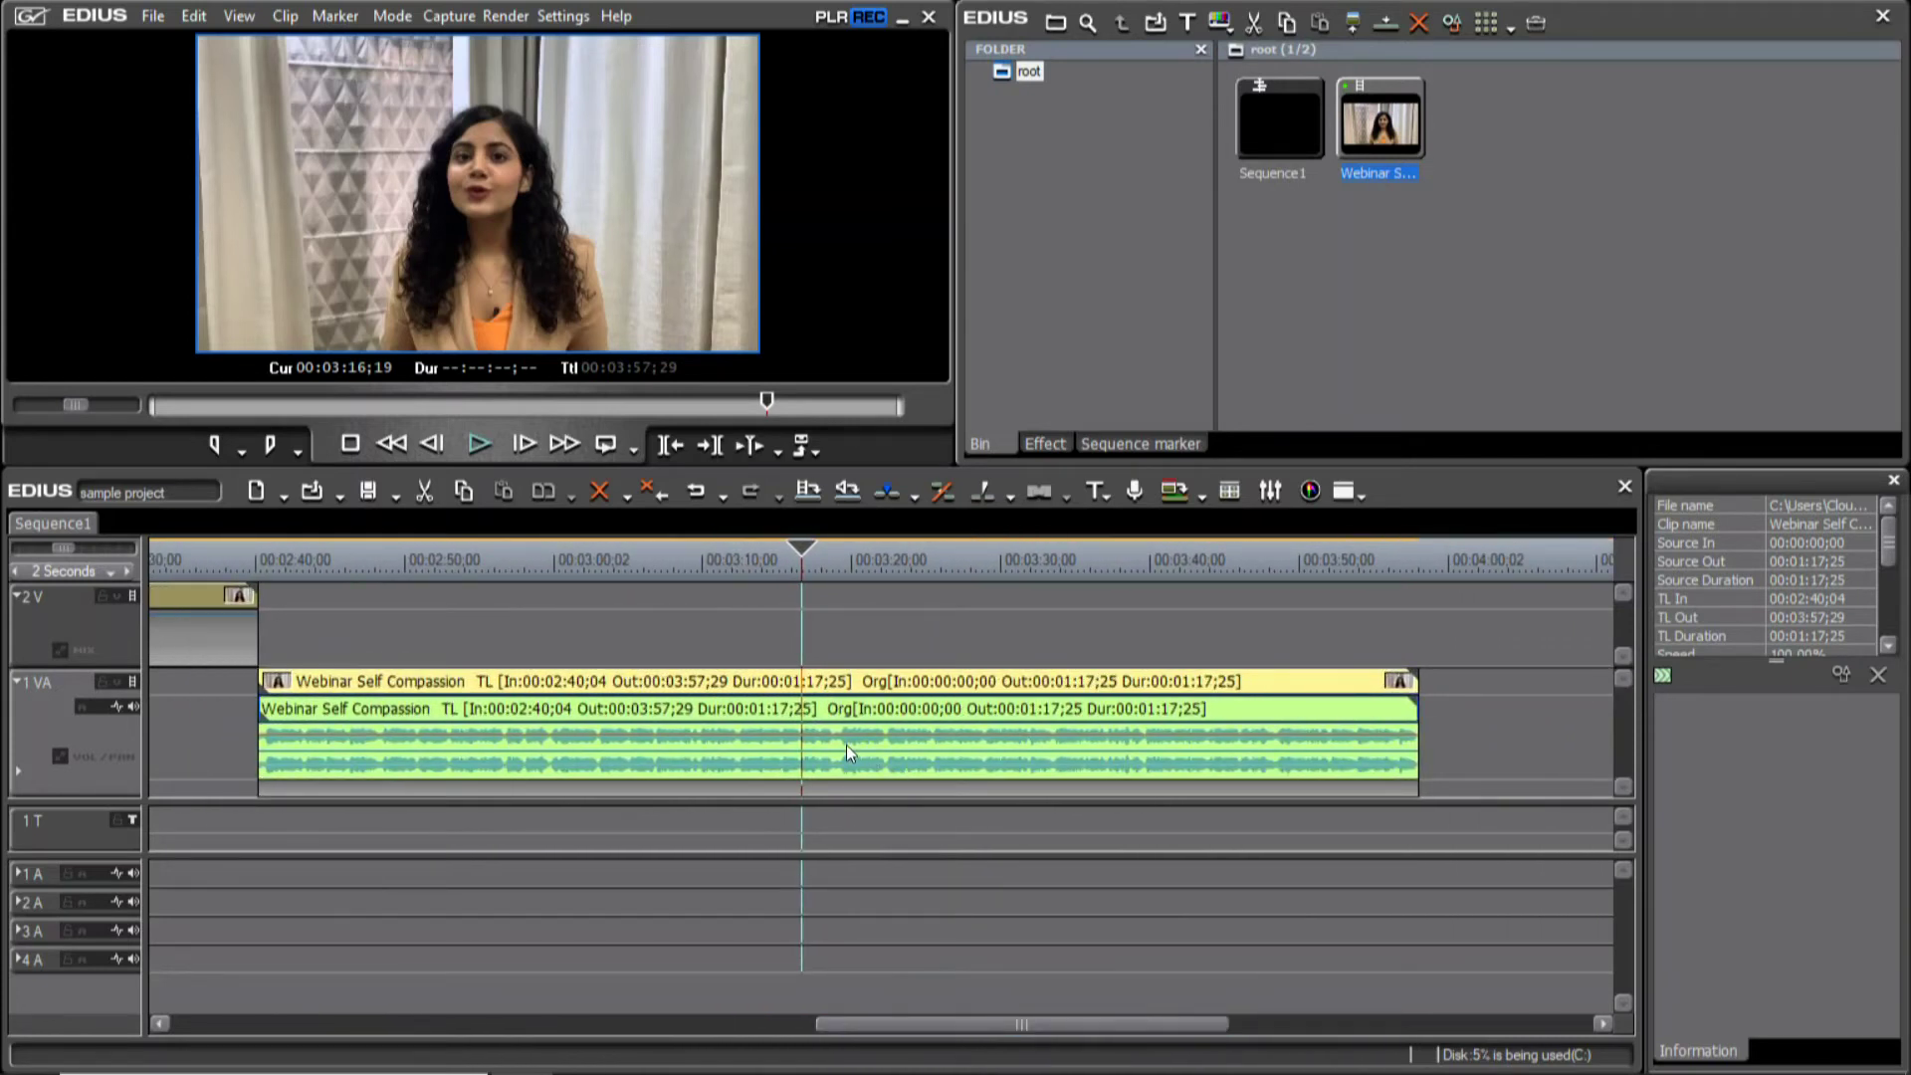
{"action": "scroll", "coordinate": [846, 744], "scroll_direction": "up", "scroll_amount": 1}
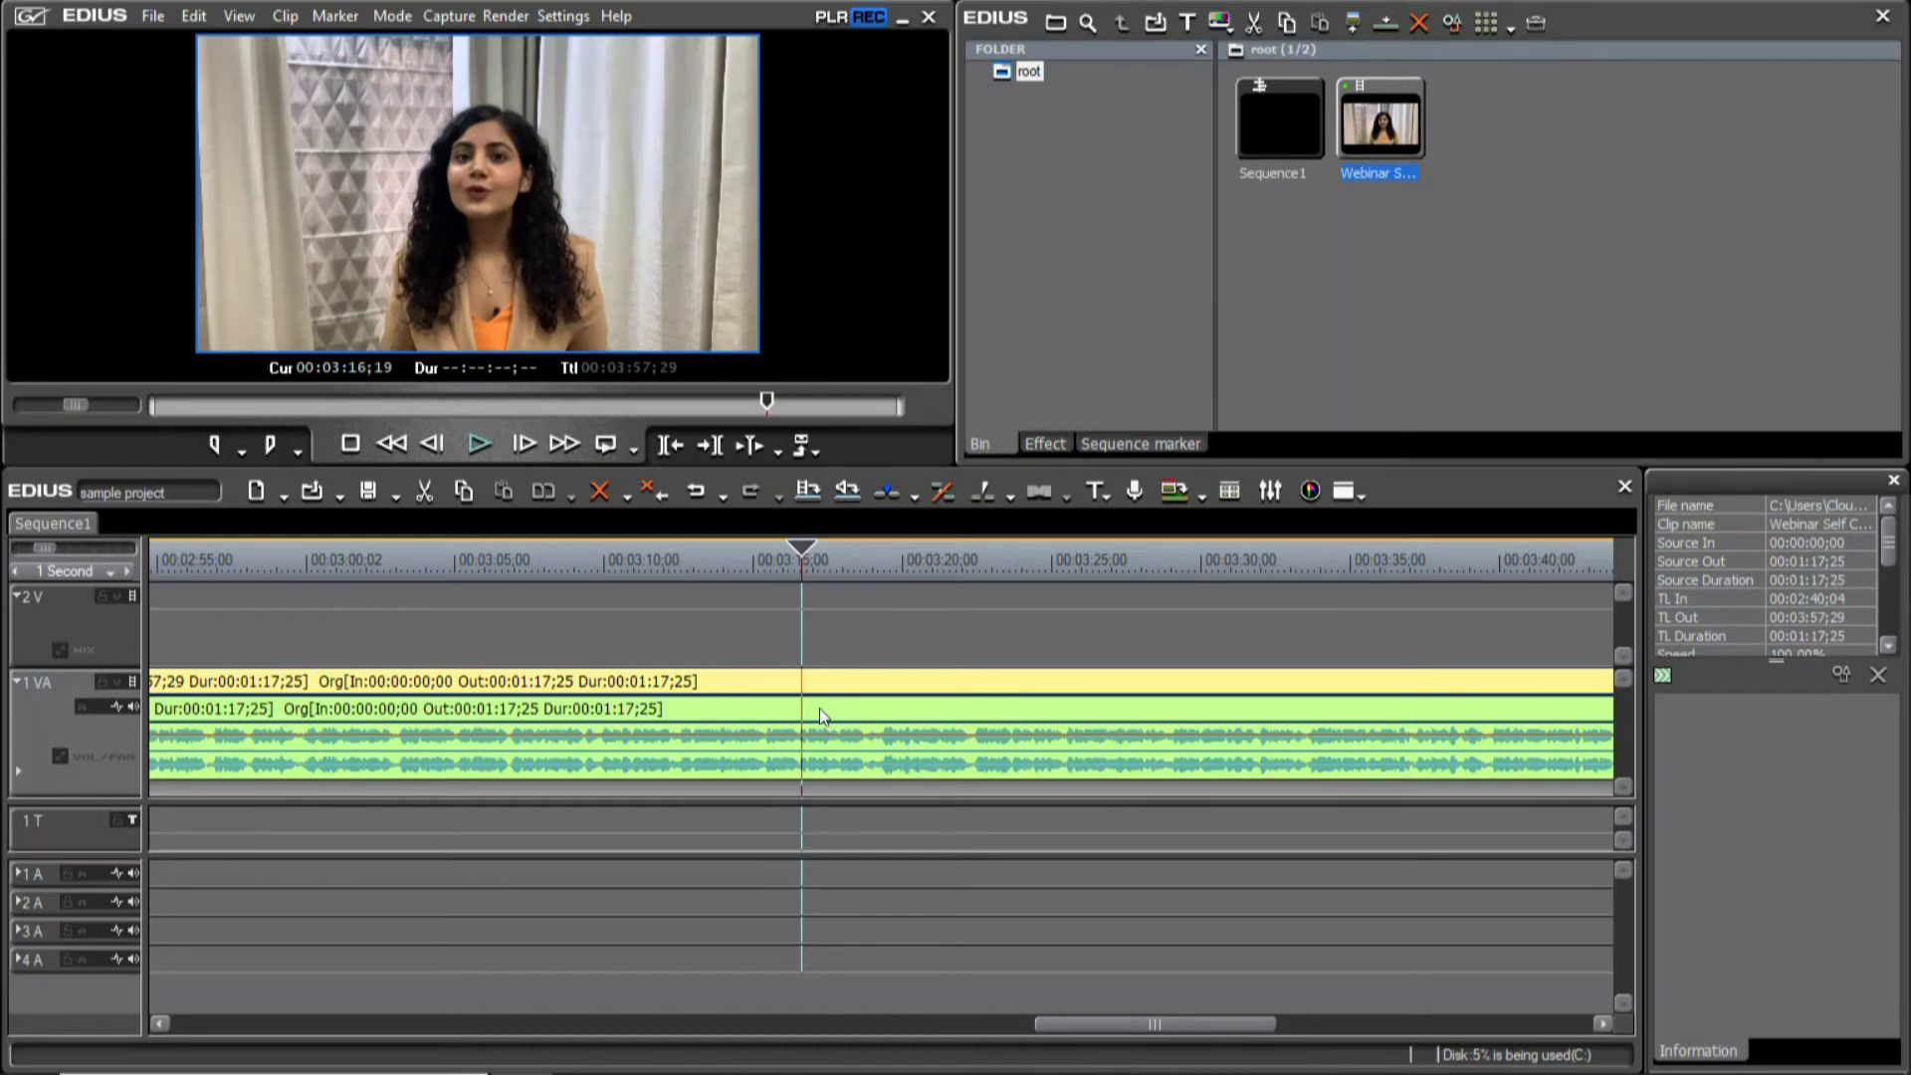
{"action": "mouse_move", "coordinate": [820, 708]}
{"action": "right_click", "coordinate": [834, 706]}
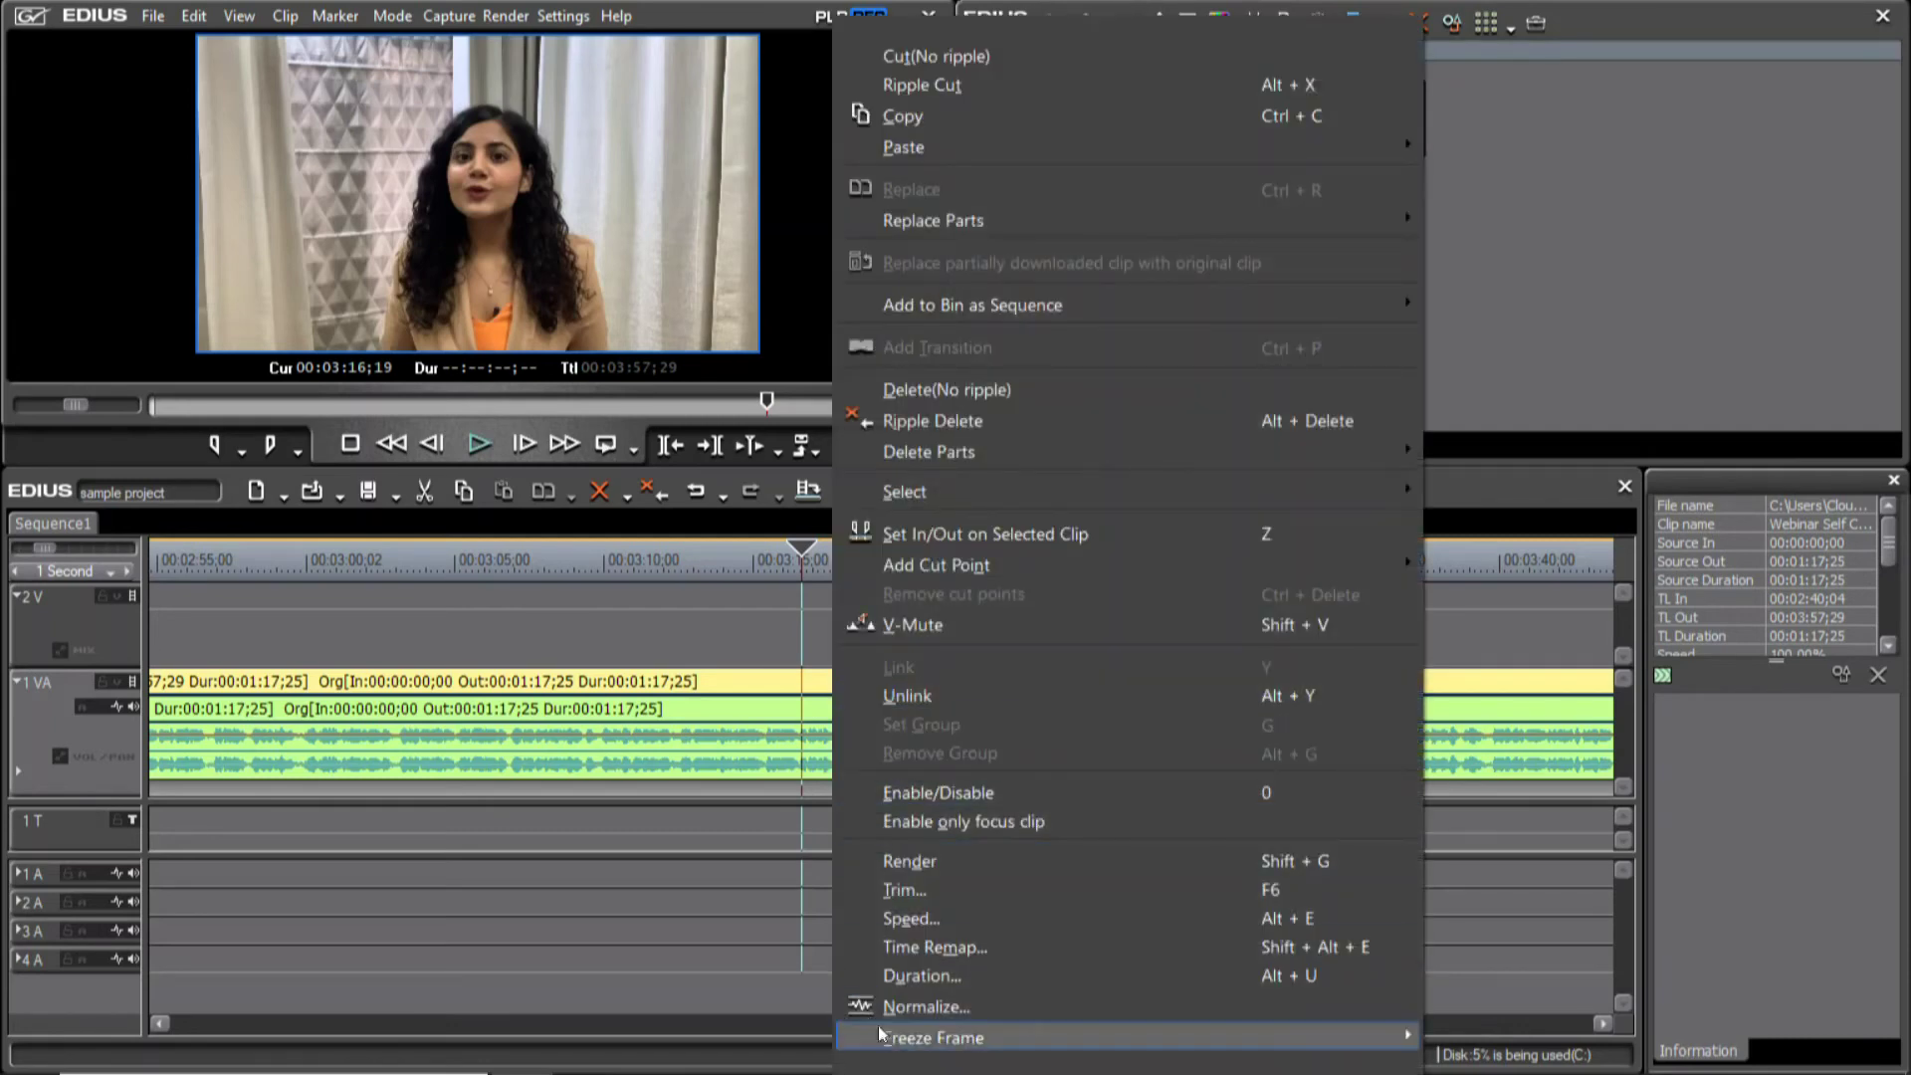
In the 1 VA clip's Properties, change its audio from Stereo to Monaural channel 1 and apply
{"action": "scroll", "coordinate": [878, 1061], "scroll_direction": "down", "scroll_amount": 5}
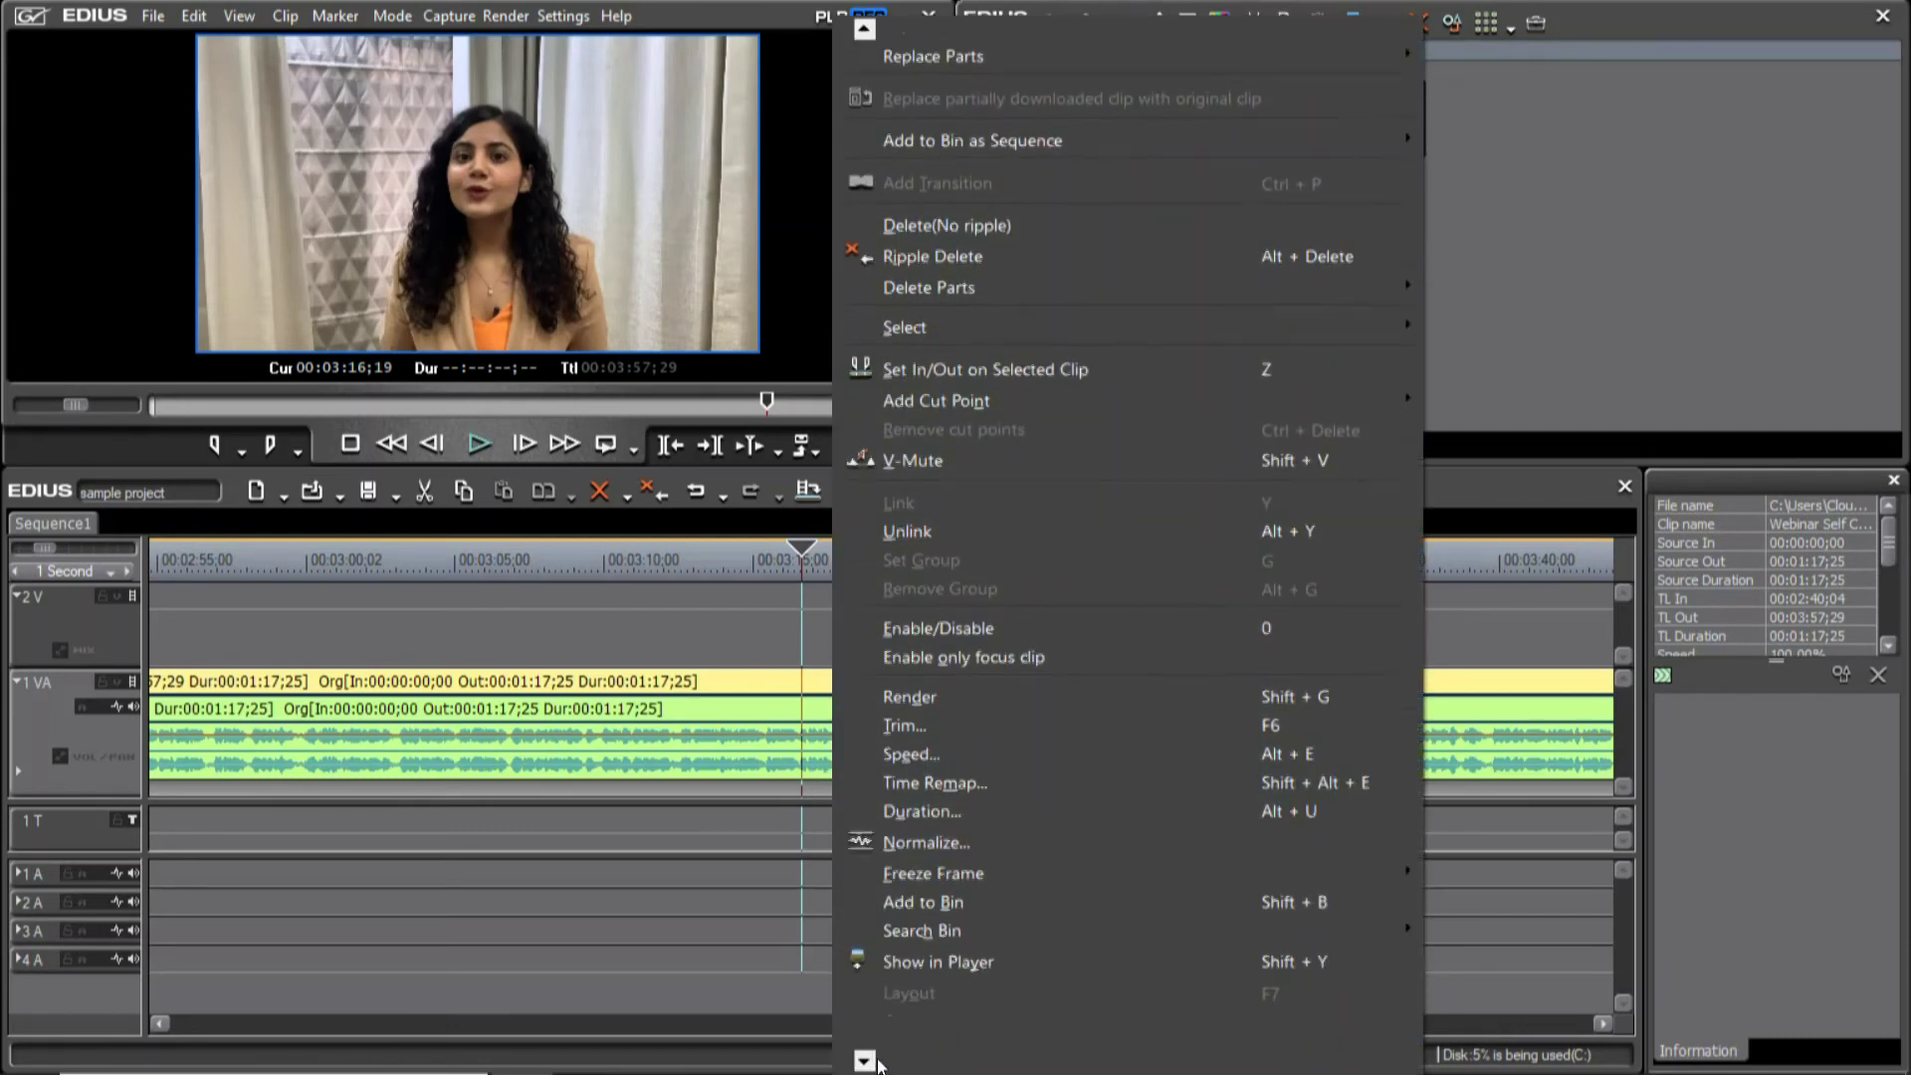
{"action": "scroll", "coordinate": [878, 1061], "scroll_direction": "down", "scroll_amount": 3}
{"action": "left_click", "coordinate": [925, 1012]}
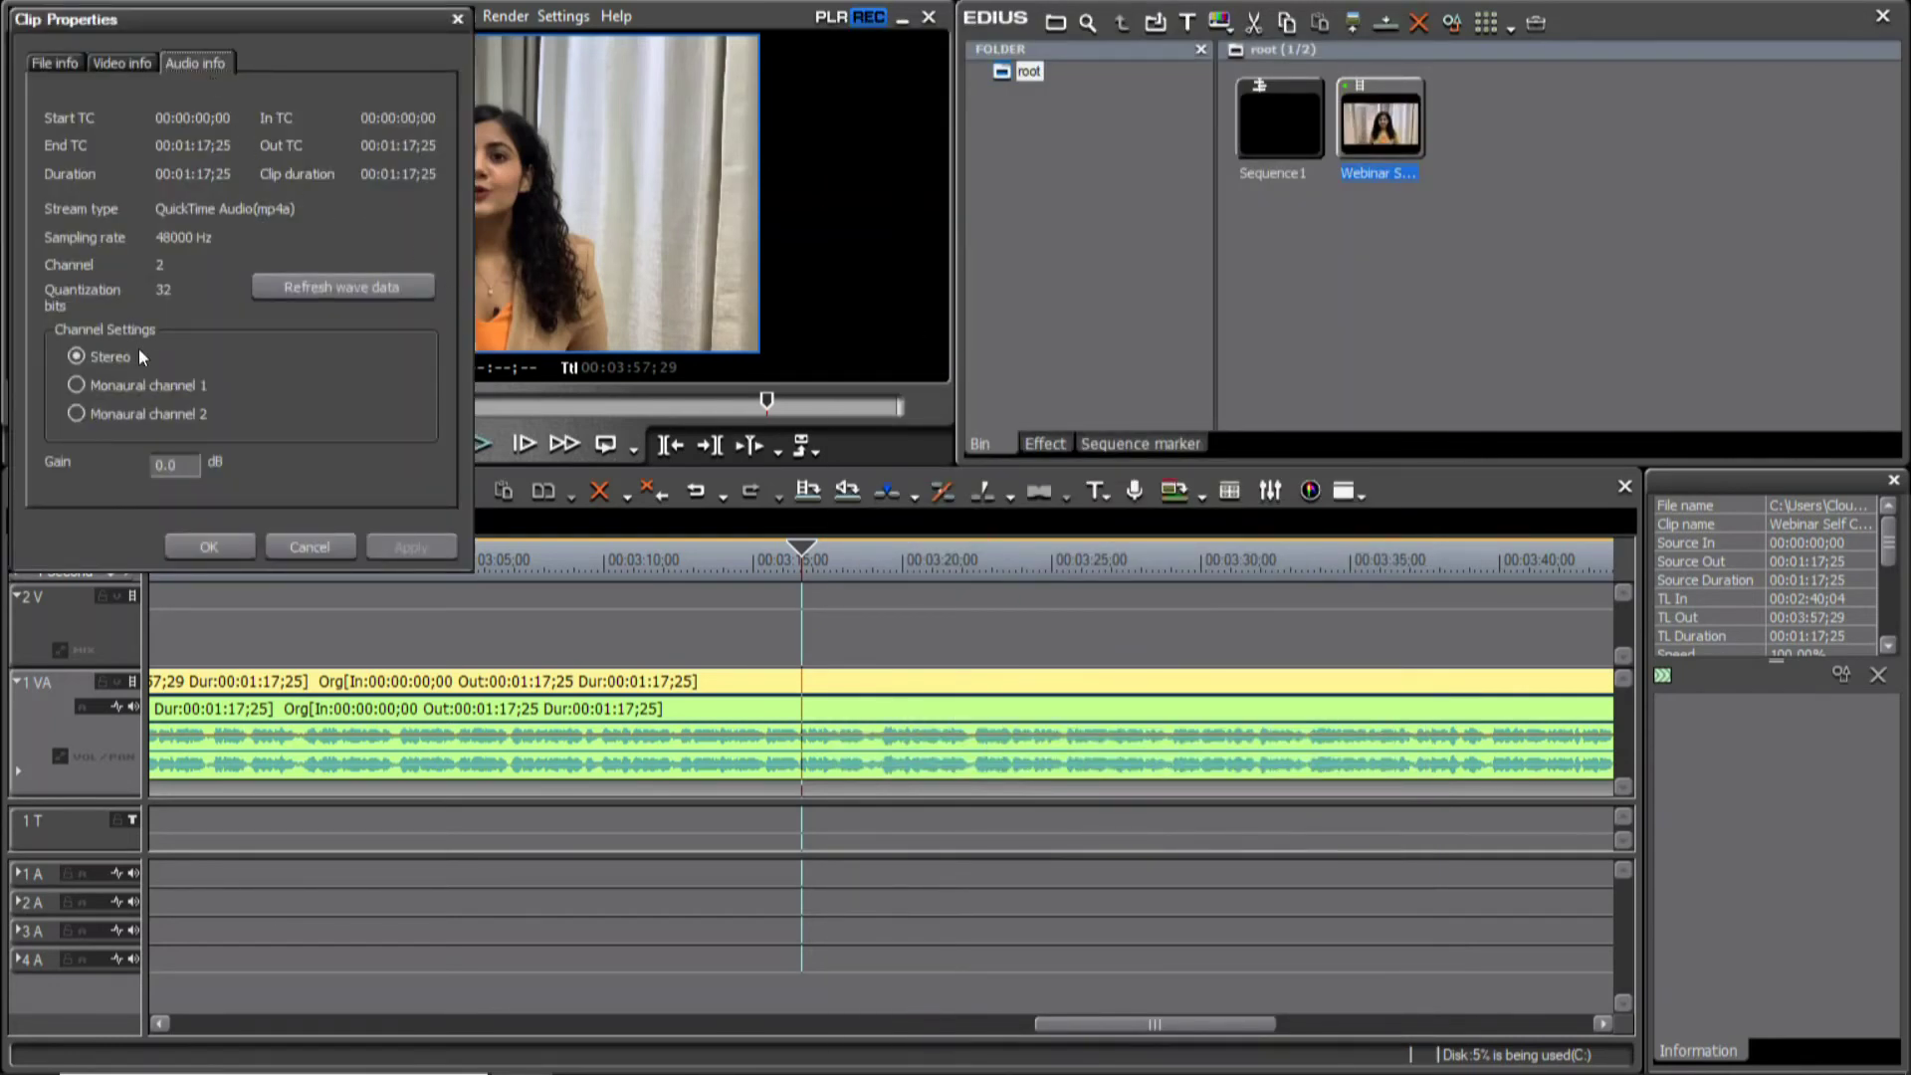
{"action": "left_click", "coordinate": [122, 386]}
{"action": "left_click", "coordinate": [385, 537]}
{"action": "left_click", "coordinate": [223, 545]}
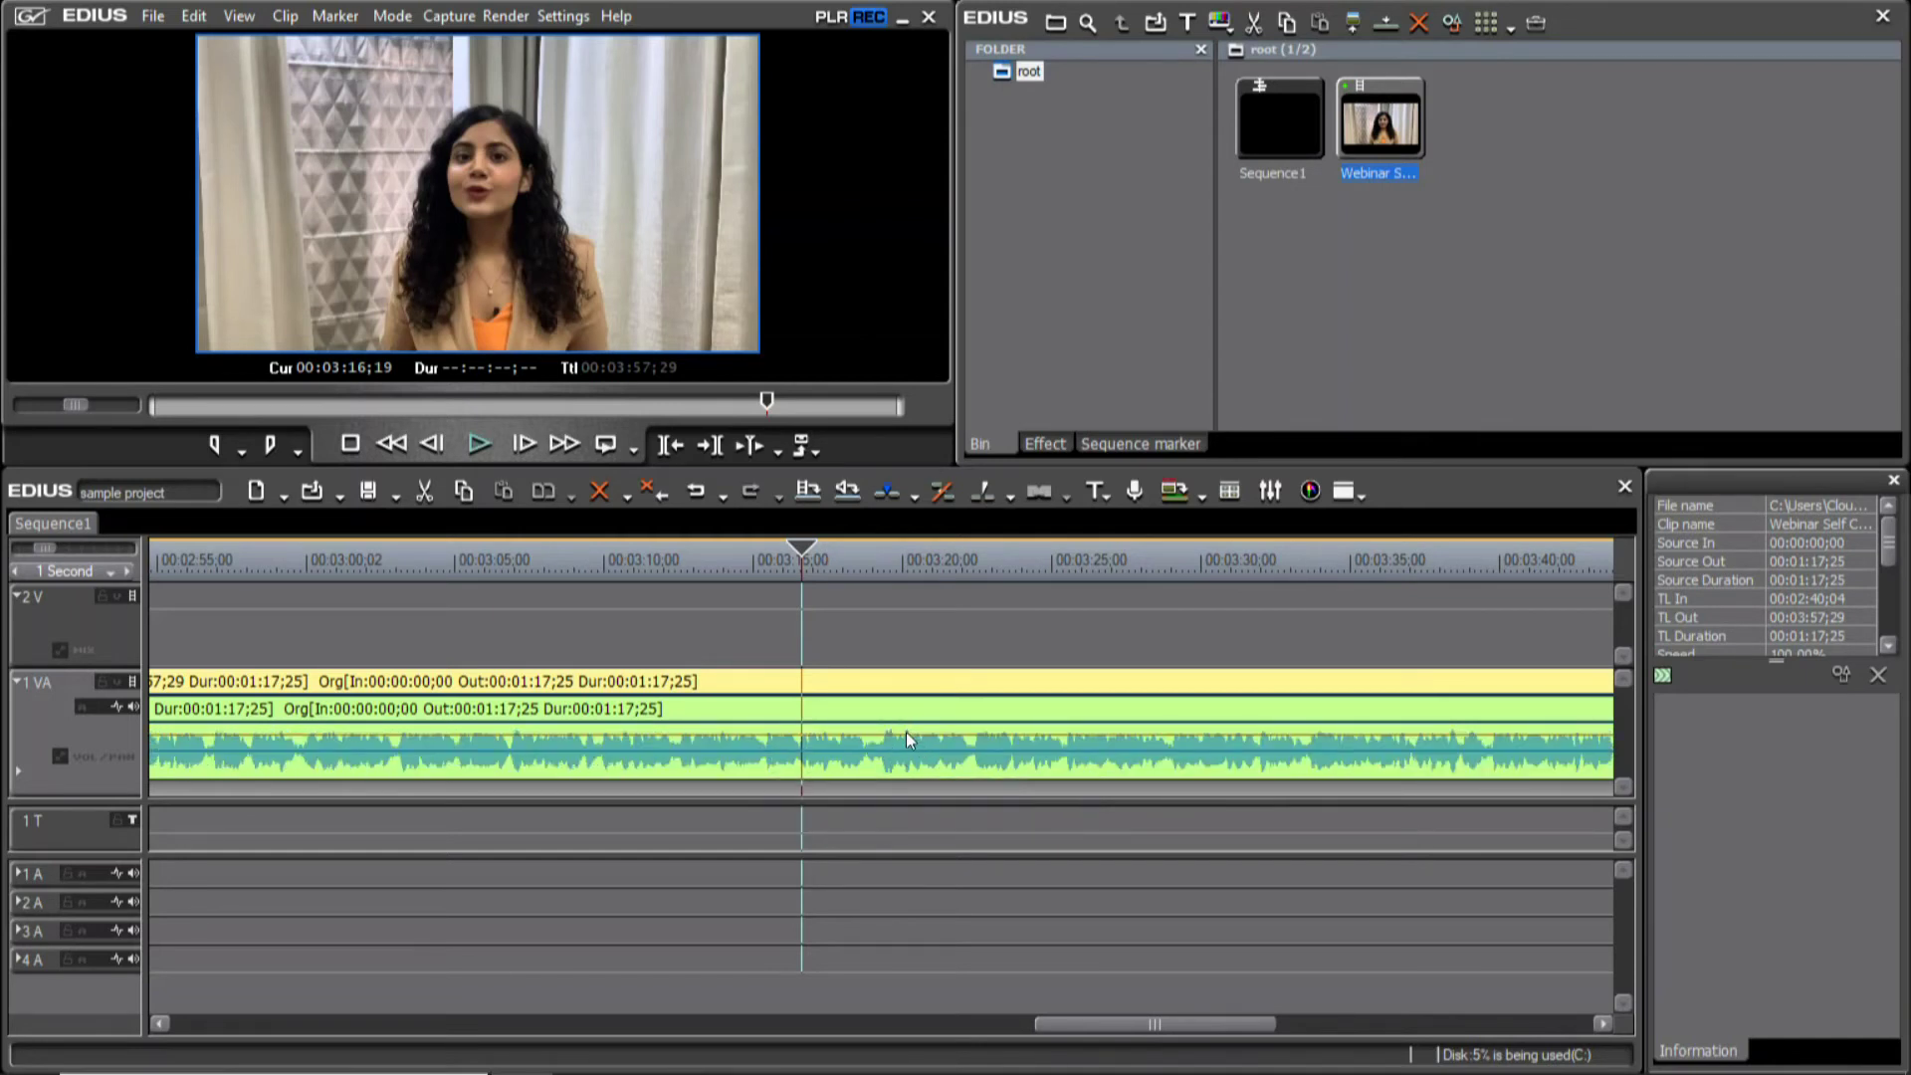
Collapse track 2 V and delete the Webinar clips on 1 VA and 2 V
{"action": "key", "text": "ctrl+0"}
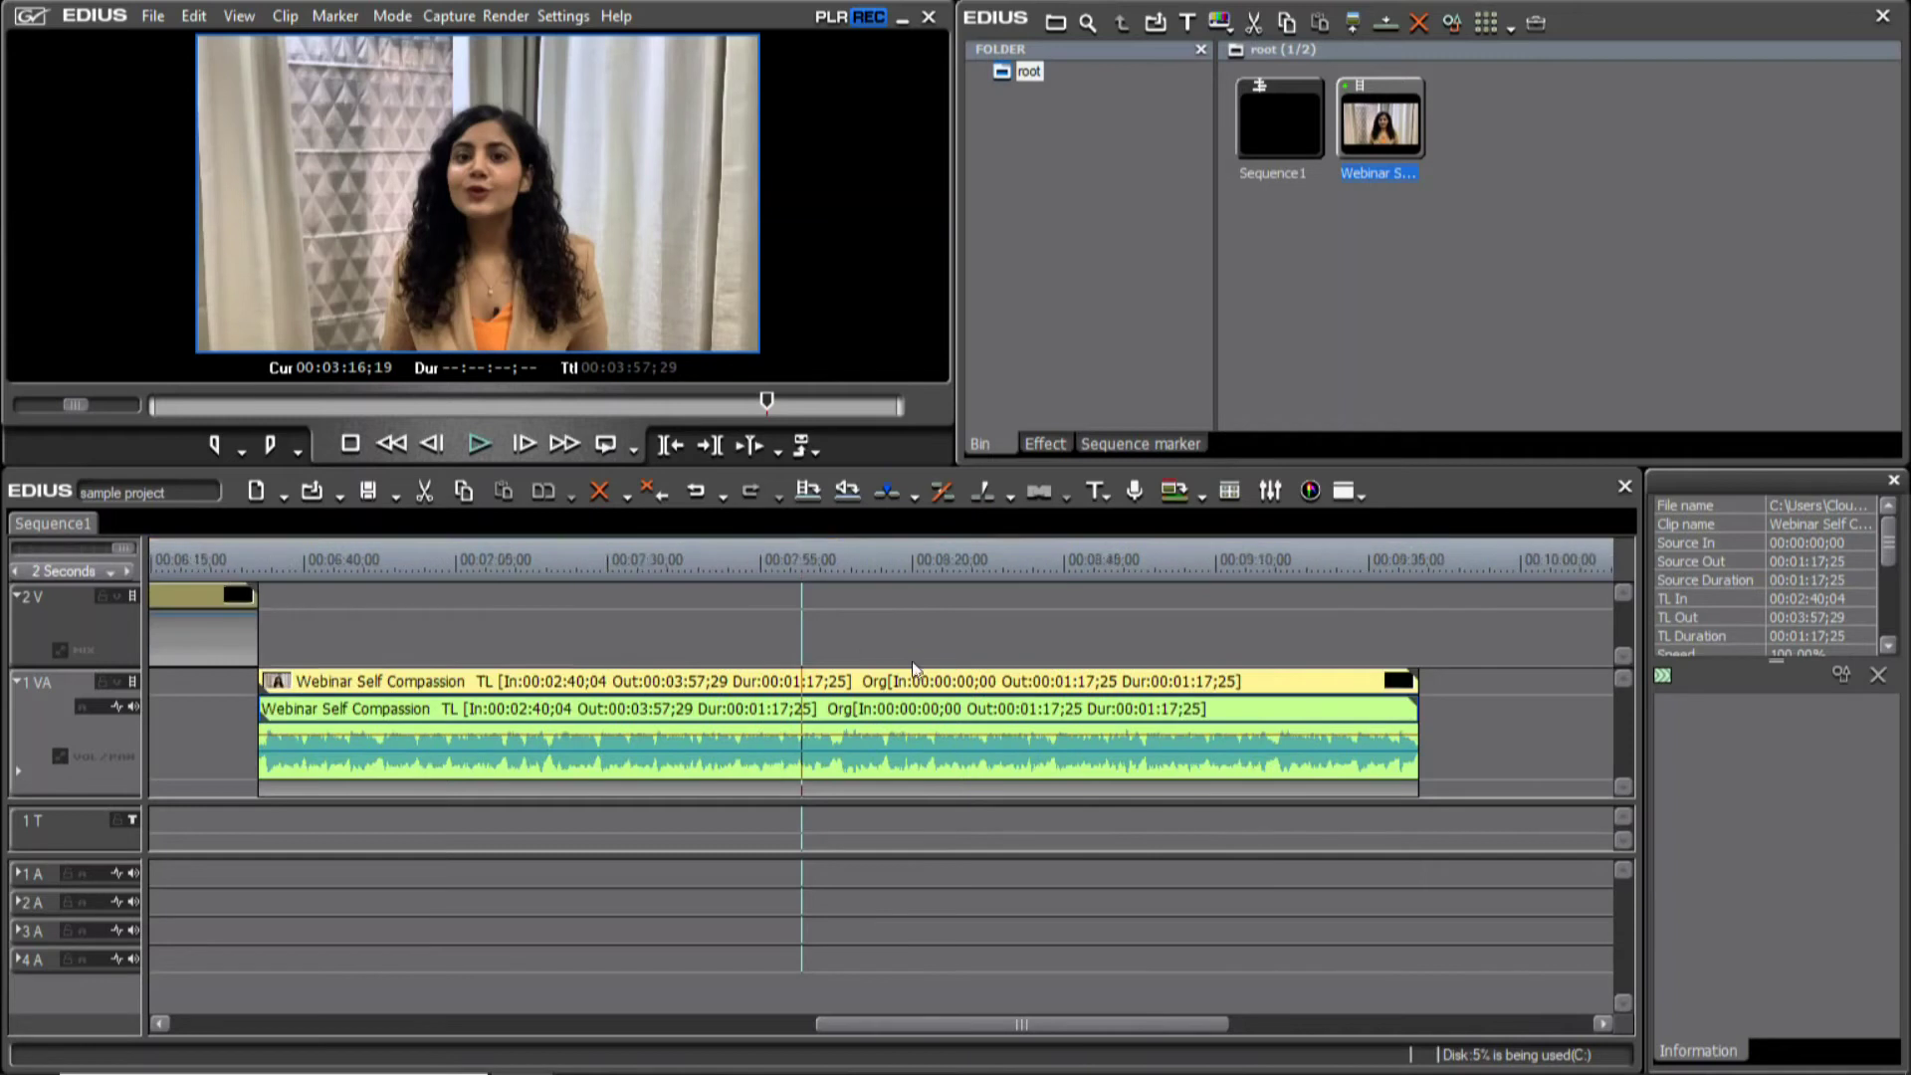
{"action": "left_click", "coordinate": [746, 631]}
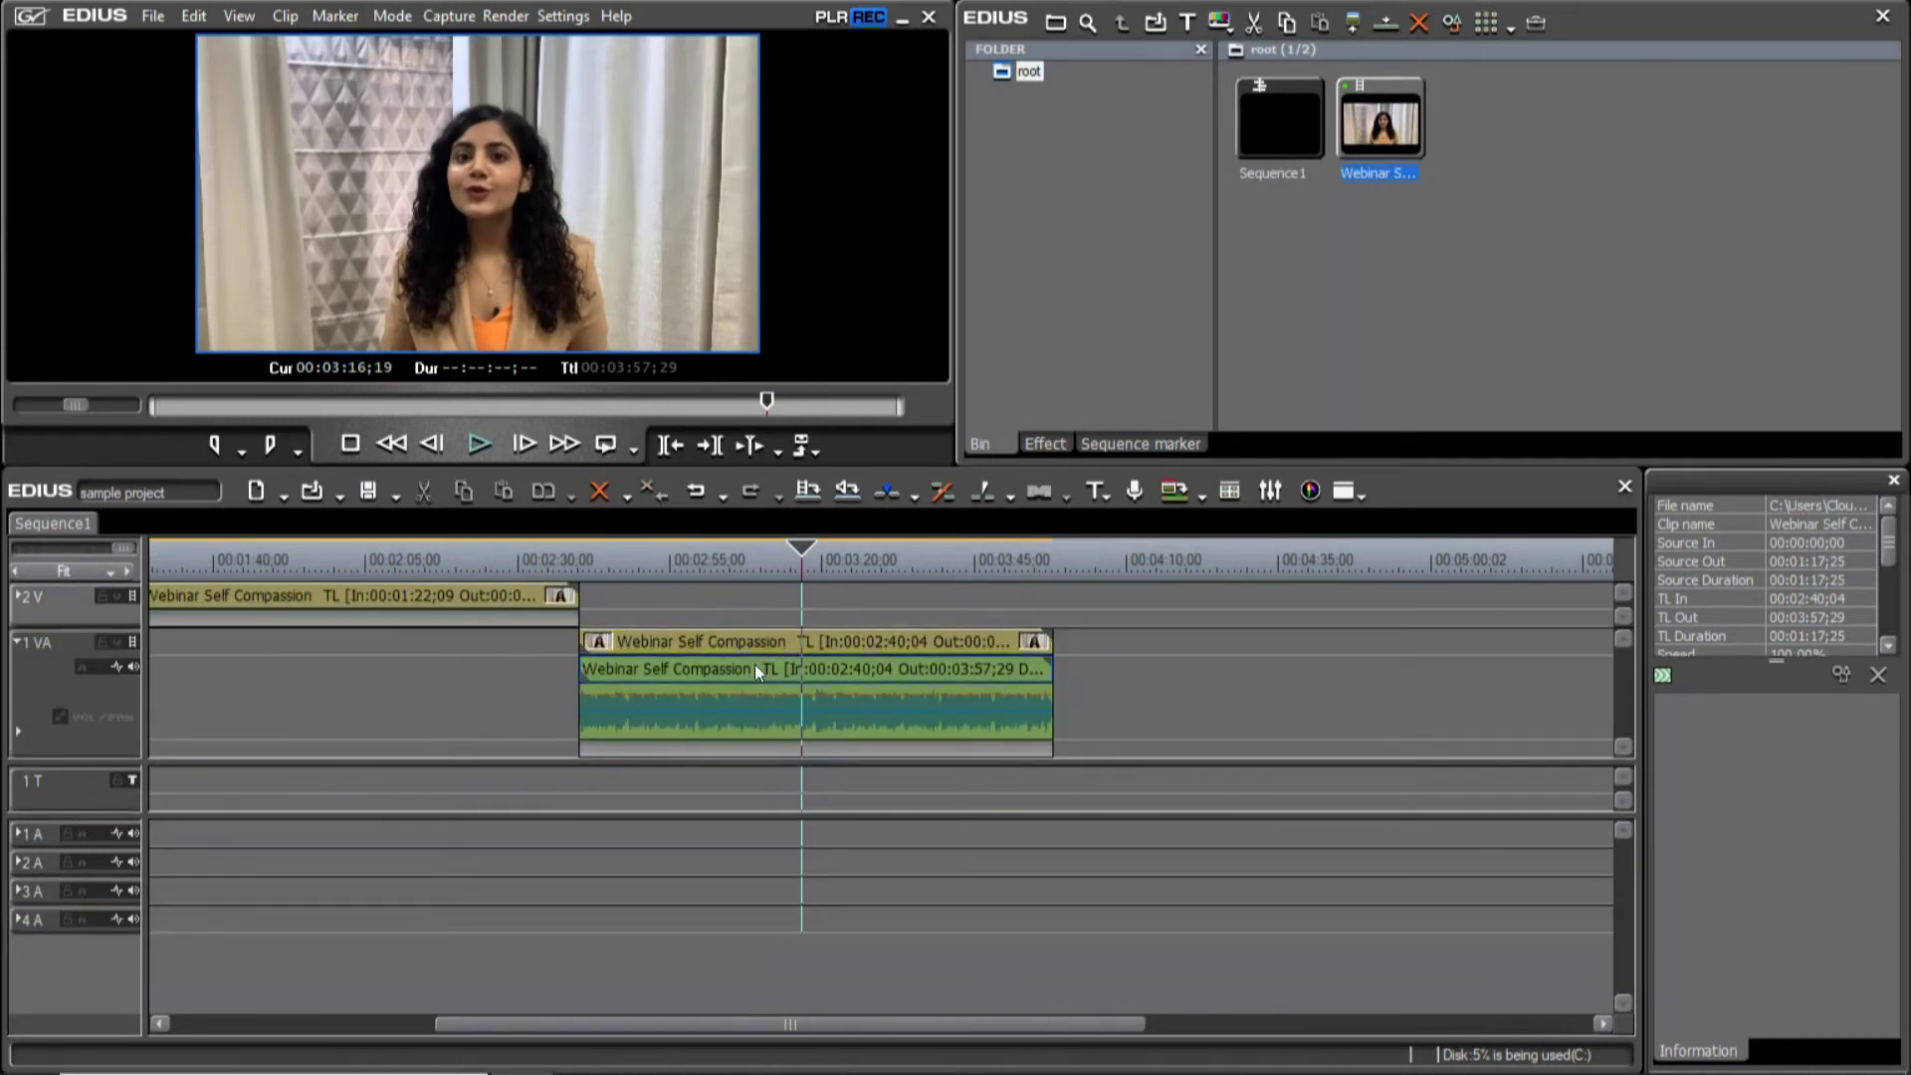
{"action": "left_click", "coordinate": [671, 671]}
{"action": "scroll", "coordinate": [685, 672], "scroll_direction": "up", "scroll_amount": 3}
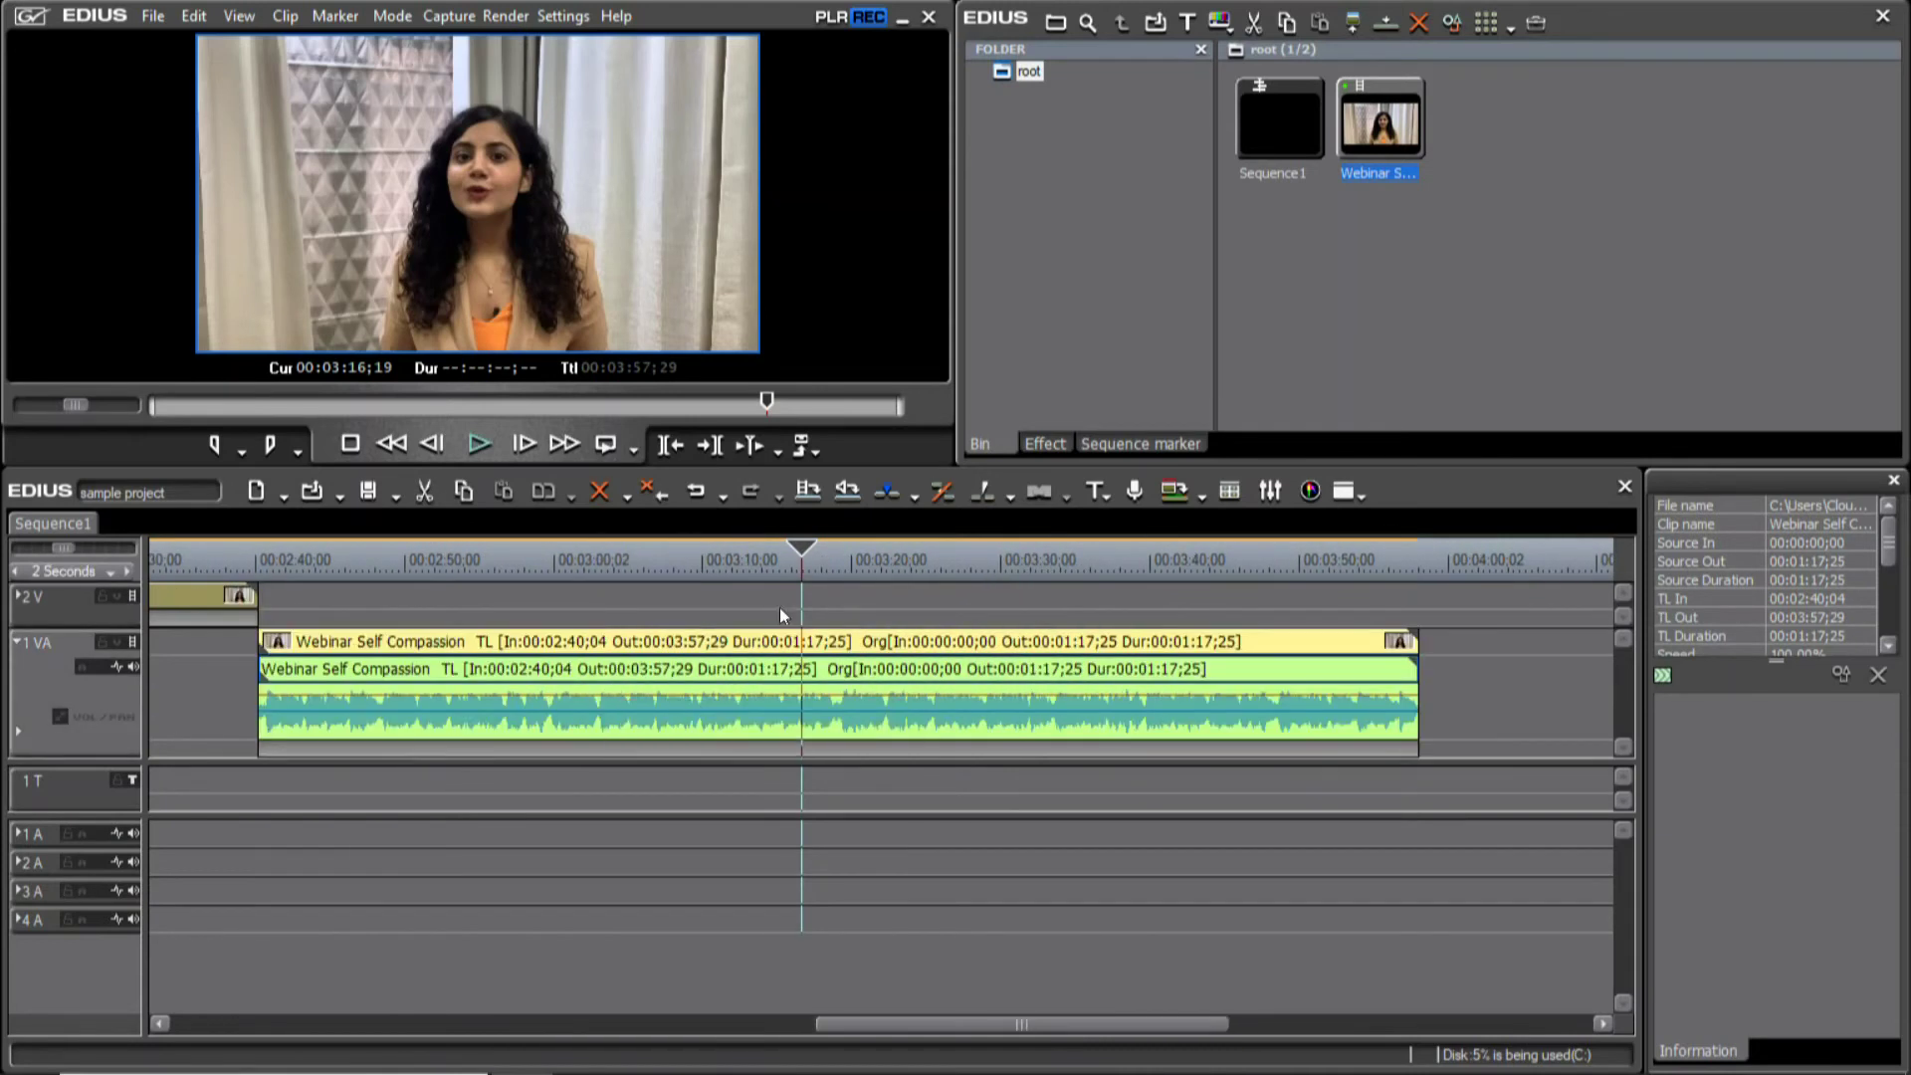
{"action": "scroll", "coordinate": [786, 647], "scroll_direction": "down", "scroll_amount": 3}
{"action": "key", "text": "Delete"}
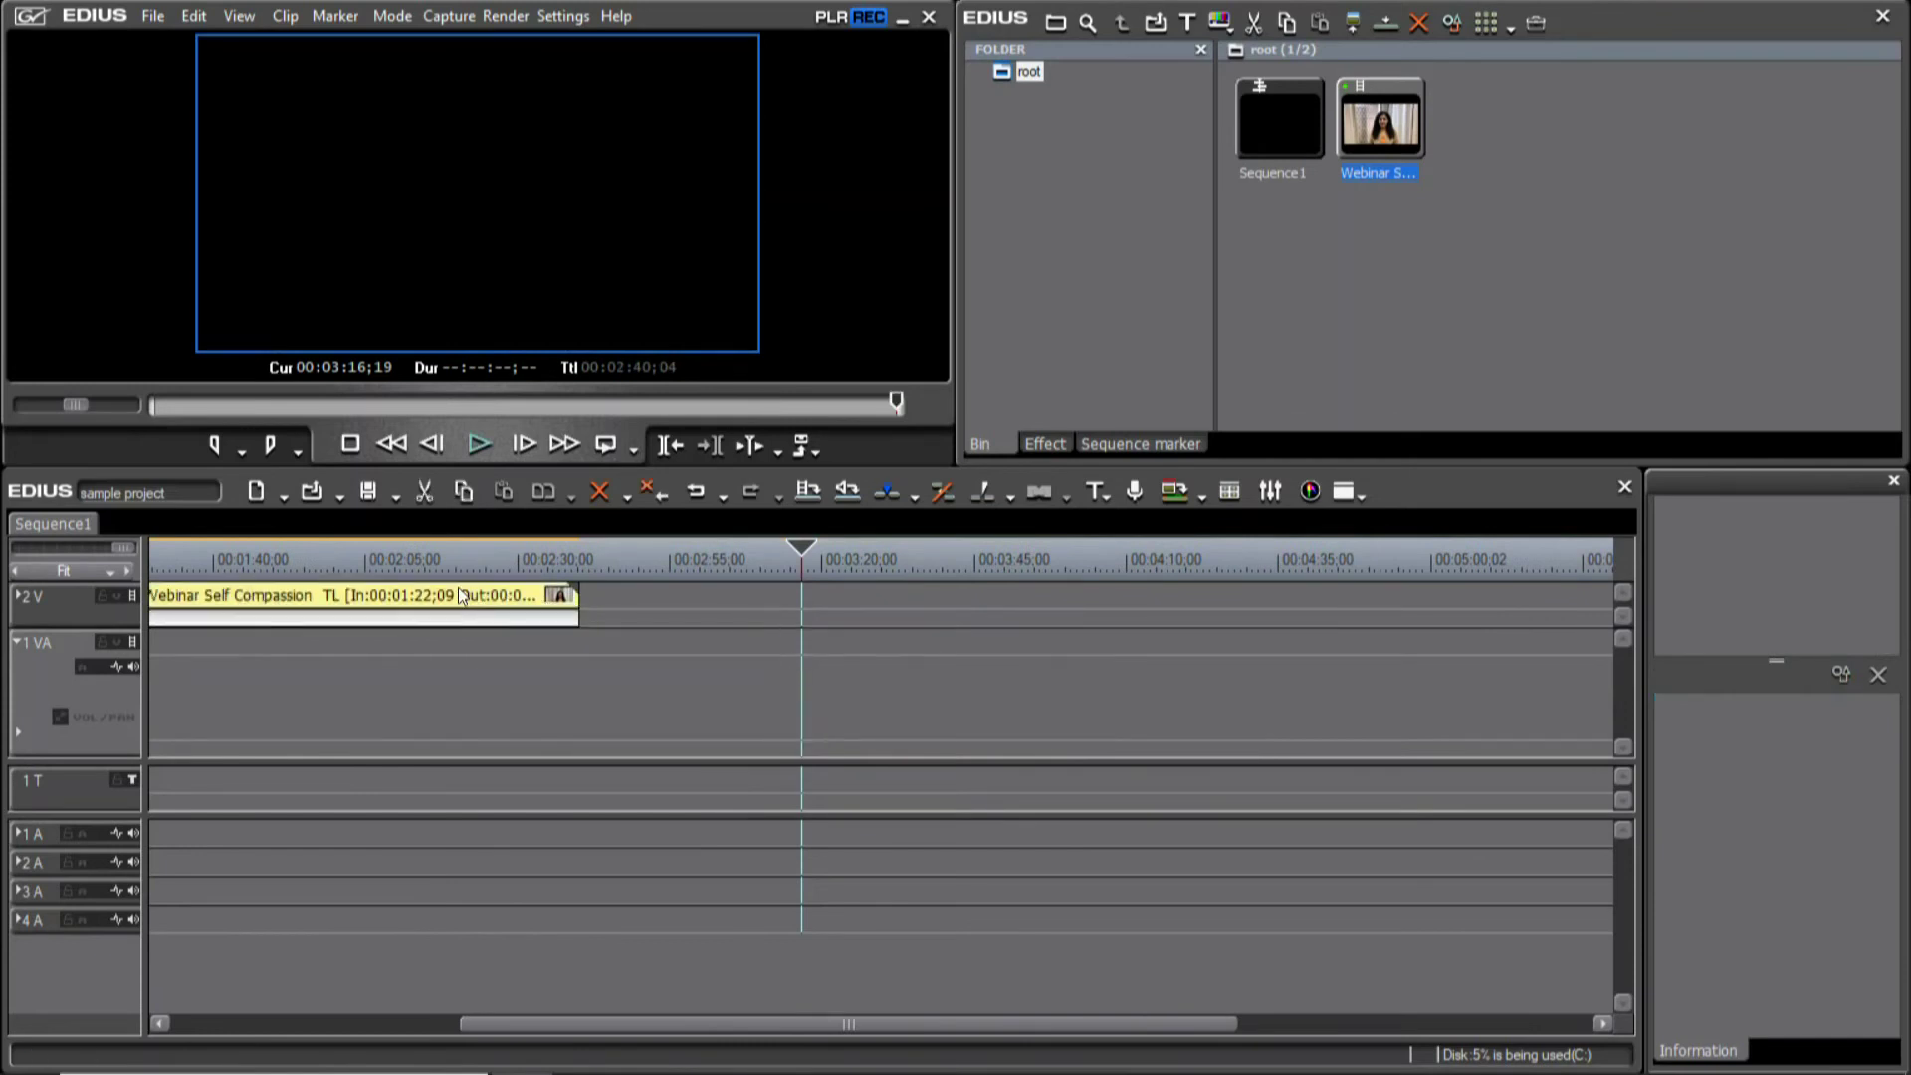
{"action": "key", "text": "Delete"}
Drop the Webinar clip from the bin onto audio track 1 A and expand it to show the waveform
{"action": "left_click_drag", "start_coordinate": [1380, 174], "coordinate": [506, 841]}
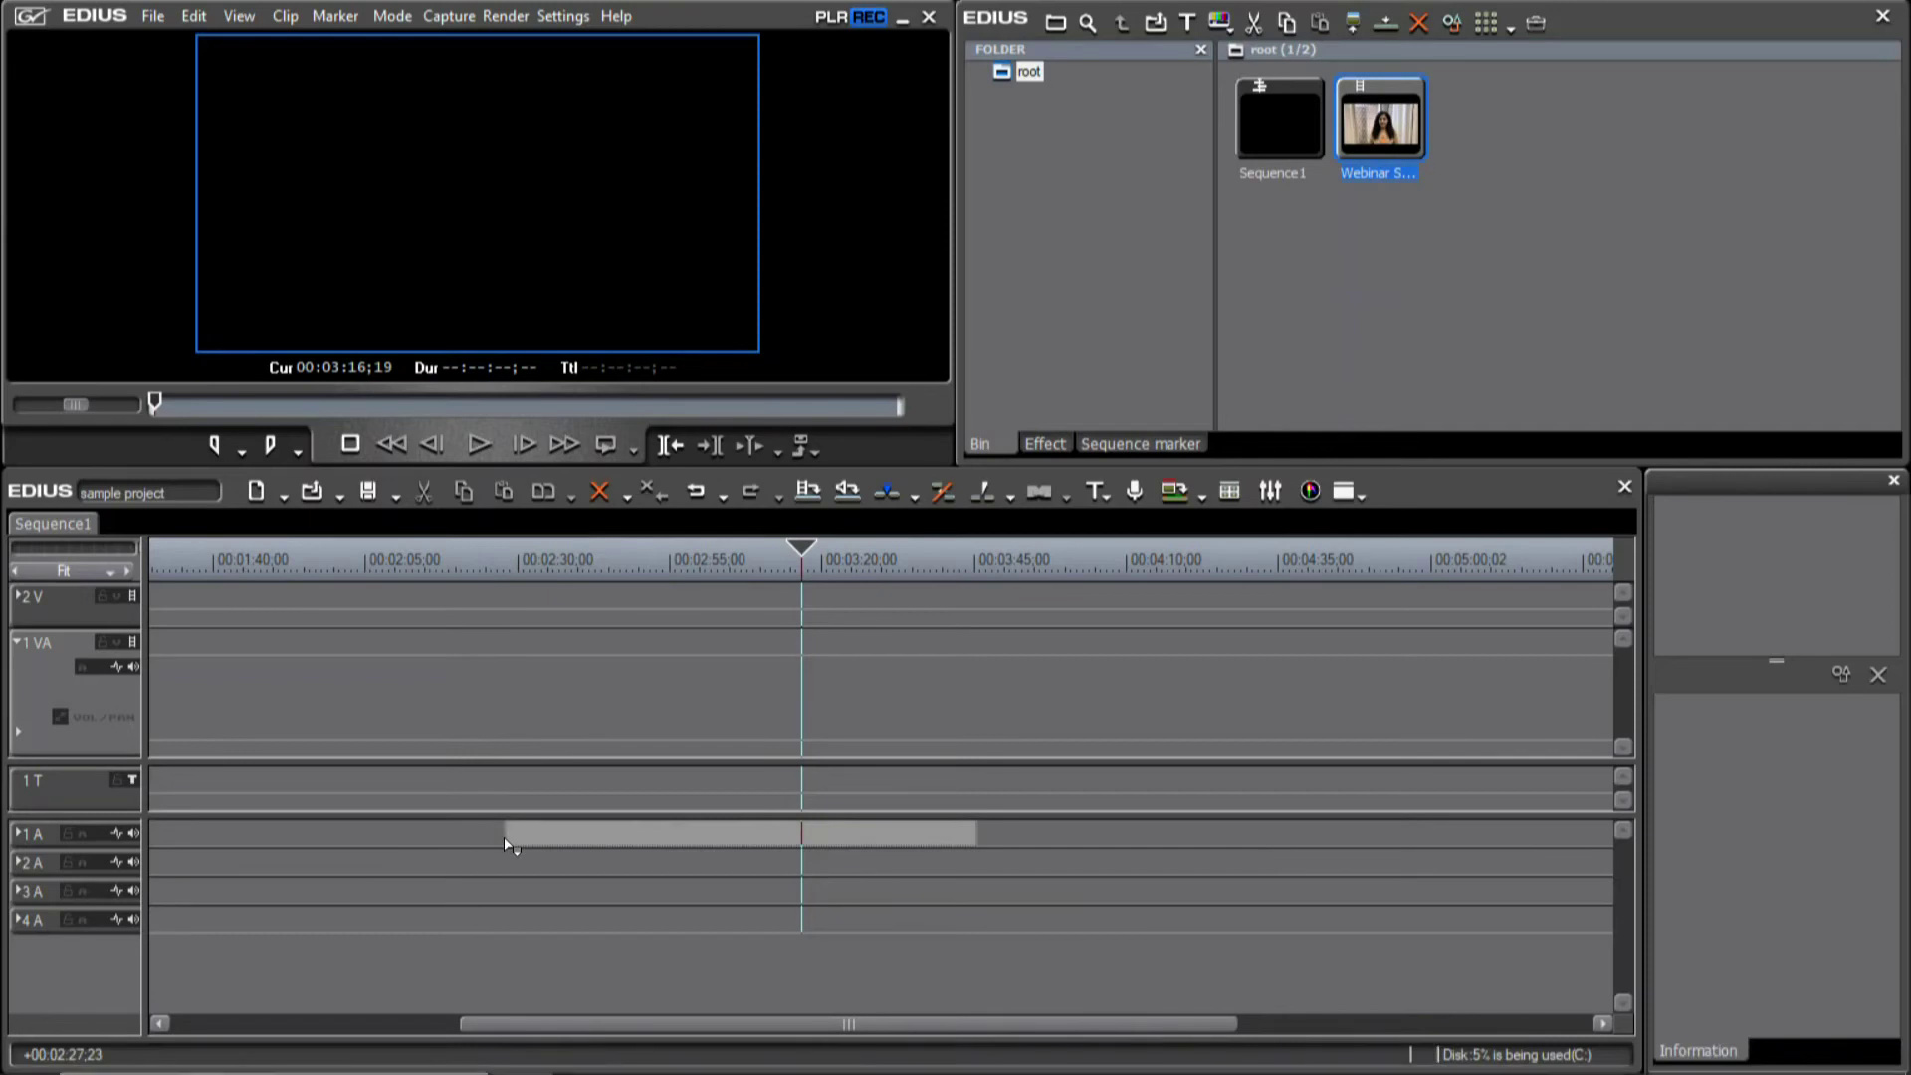
{"action": "left_click_drag", "start_coordinate": [506, 842], "coordinate": [497, 842]}
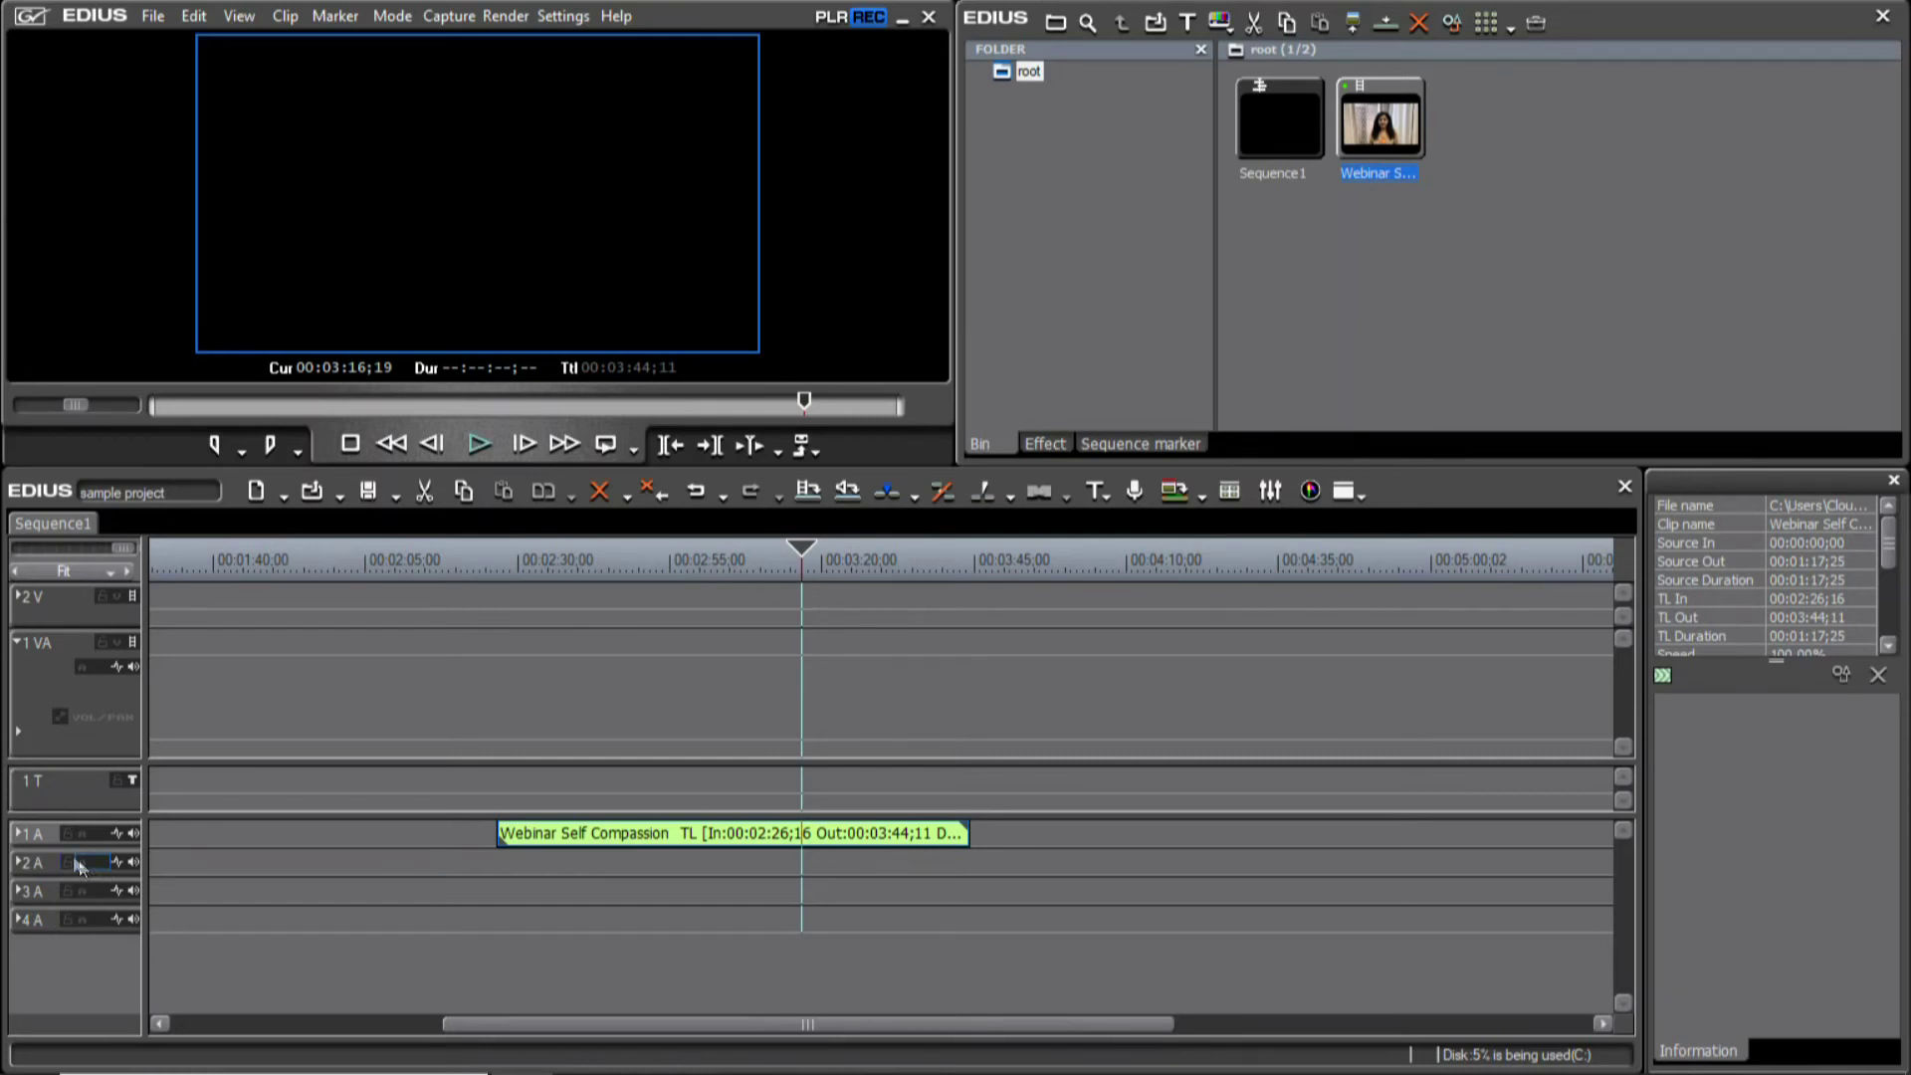
{"action": "left_click", "coordinate": [18, 833]}
{"action": "scroll", "coordinate": [368, 754], "scroll_direction": "up", "scroll_amount": 5}
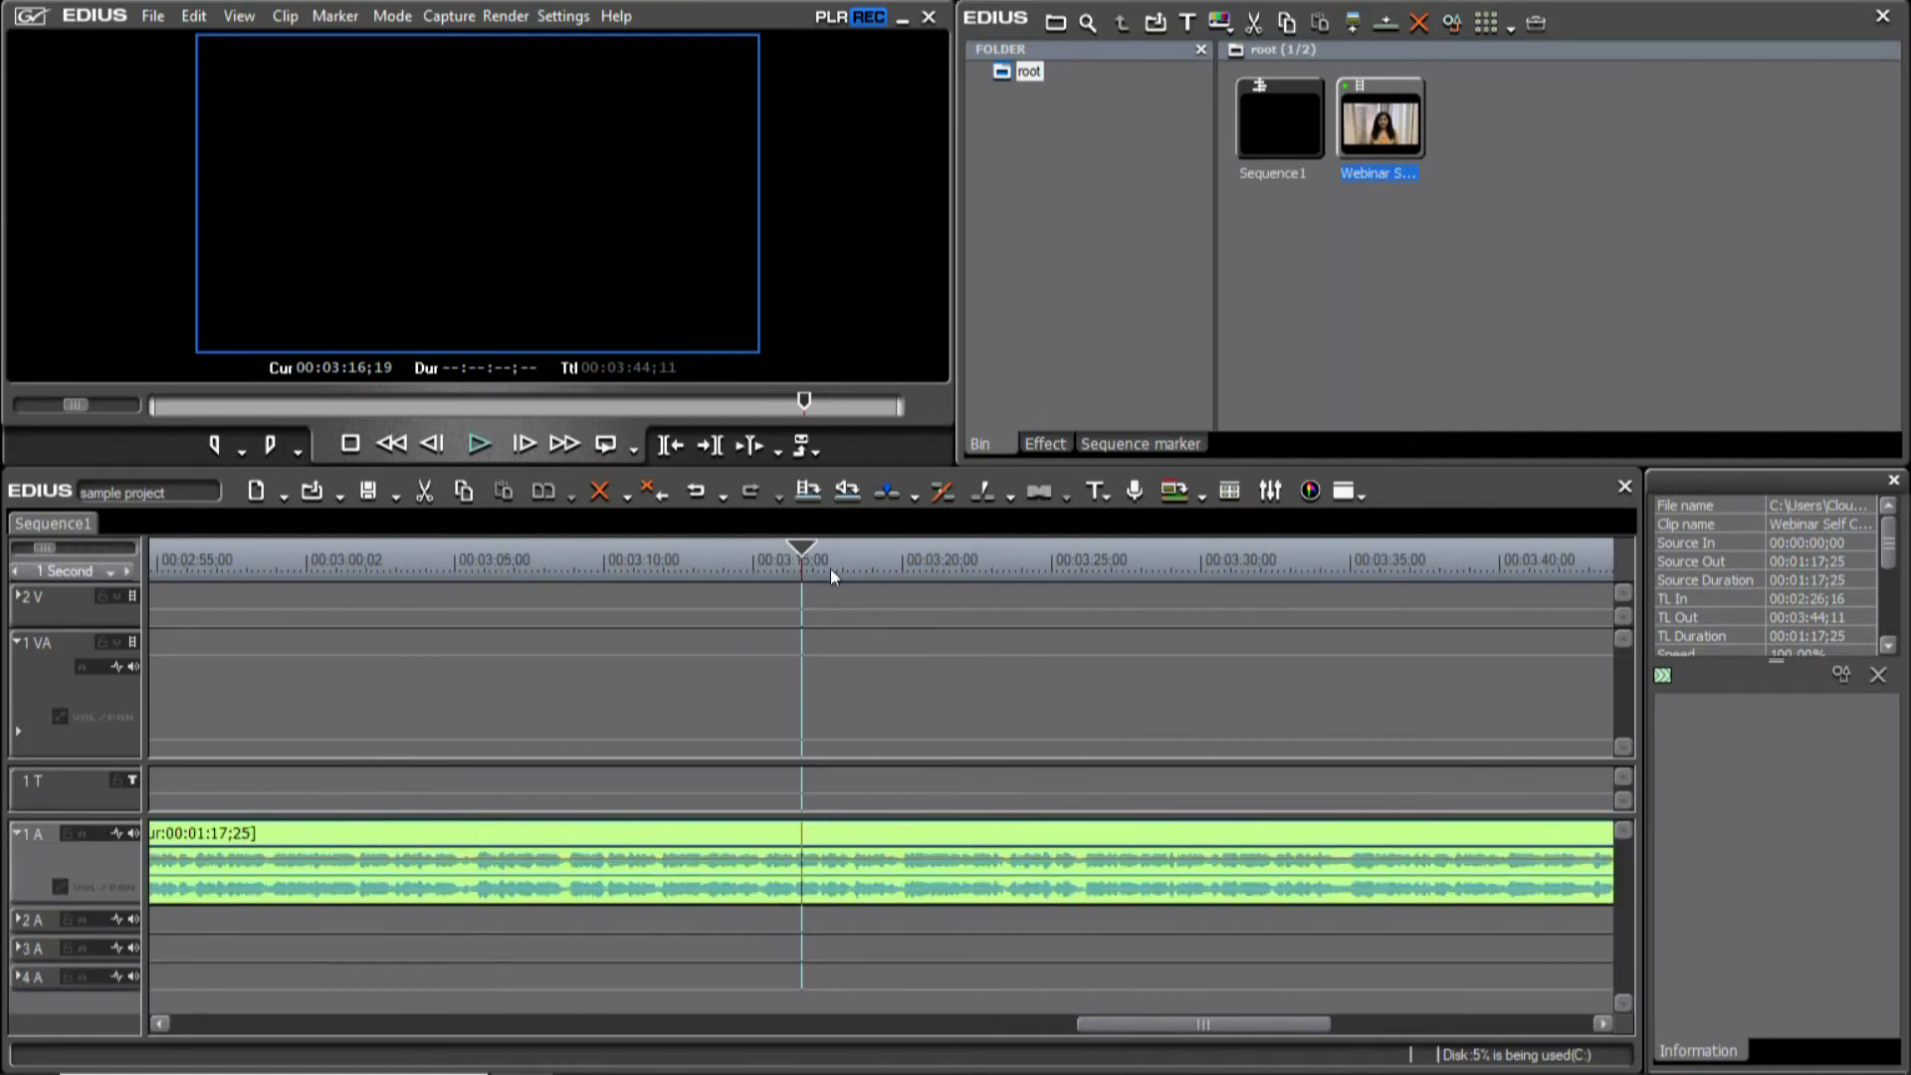
{"action": "scroll", "coordinate": [830, 570], "scroll_direction": "down", "scroll_amount": 2}
Scrub to about 00:03:05 to inspect the 1 A clip, then delete it
{"action": "left_click", "coordinate": [633, 567]}
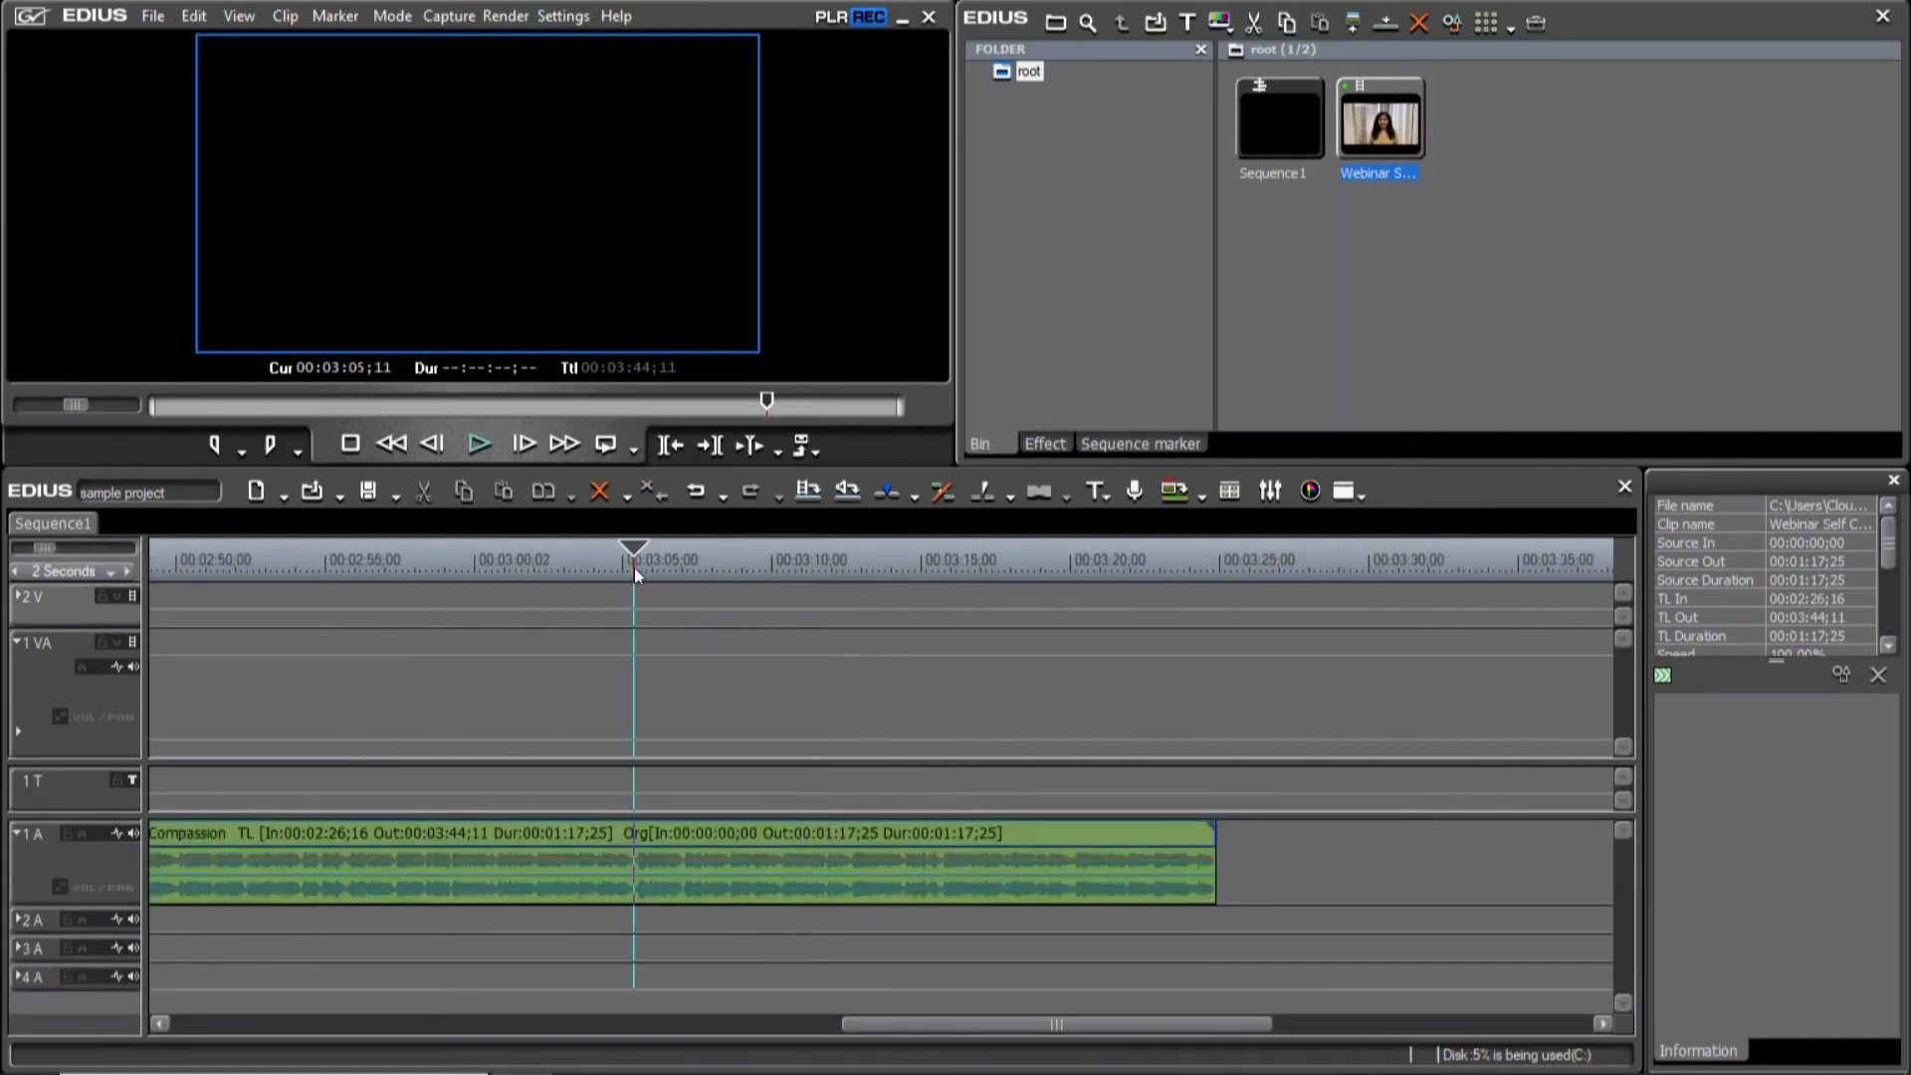
{"action": "scroll", "coordinate": [635, 567], "scroll_direction": "up", "scroll_amount": 1}
{"action": "scroll", "coordinate": [649, 578], "scroll_direction": "down", "scroll_amount": 1}
{"action": "left_click_drag", "start_coordinate": [911, 1025], "coordinate": [1007, 1023]}
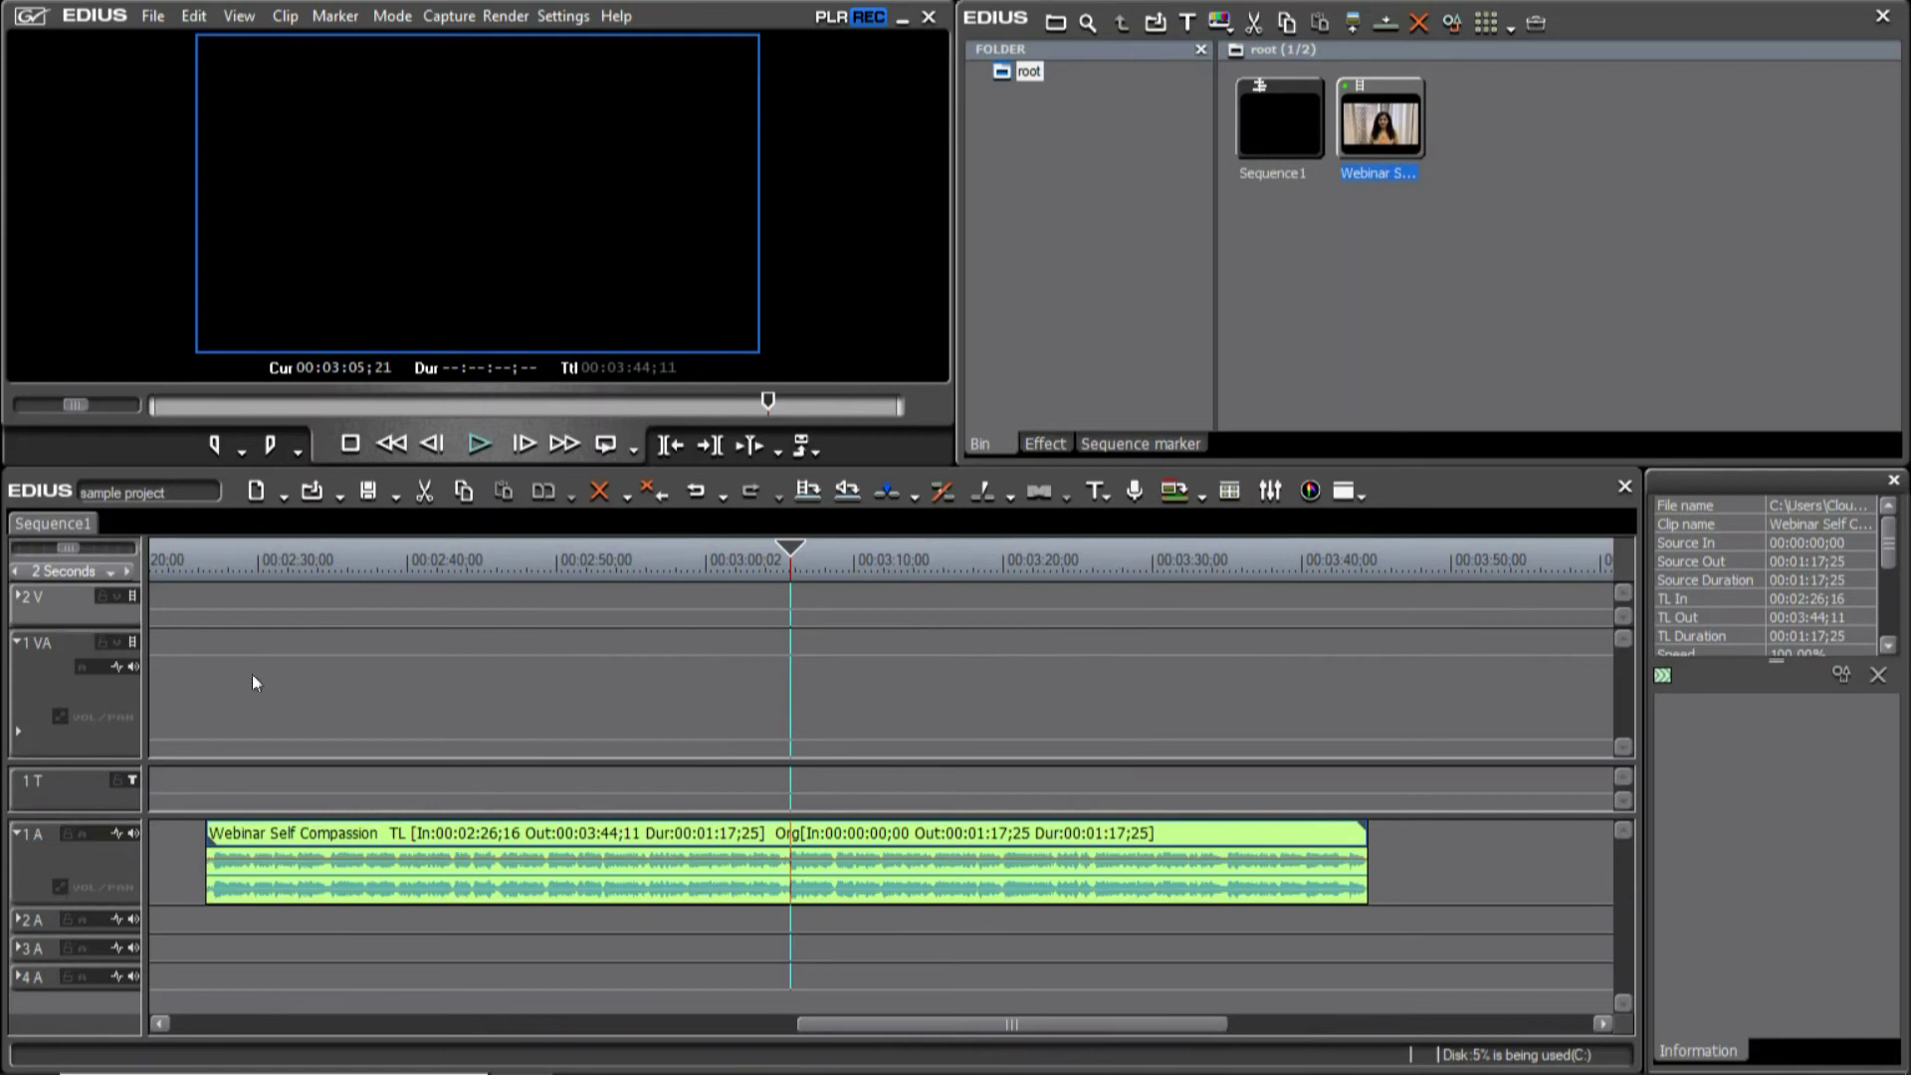
{"action": "key", "text": "Delete"}
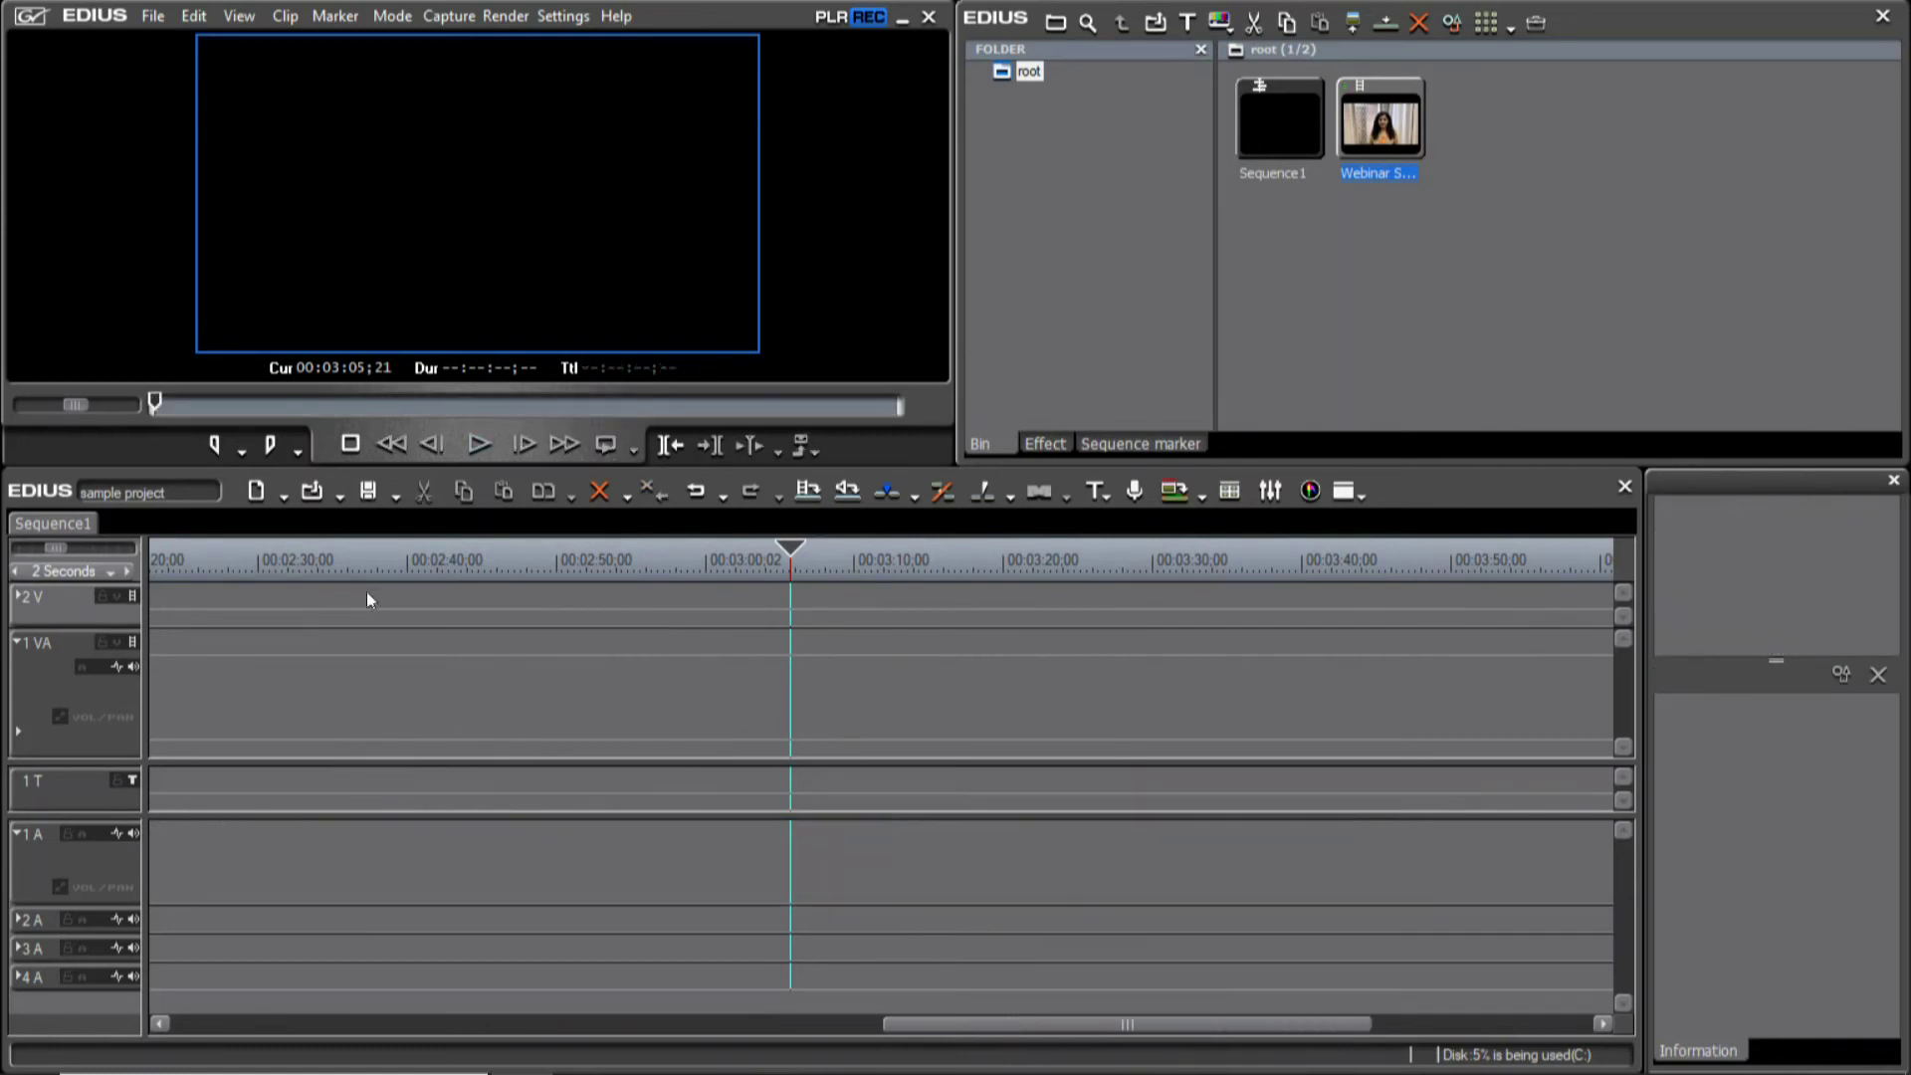
{"action": "right_click", "coordinate": [102, 612]}
Add one new video track, 3 V, in front of 2 V and enlarge the timeline panel
{"action": "mouse_move", "coordinate": [163, 708]}
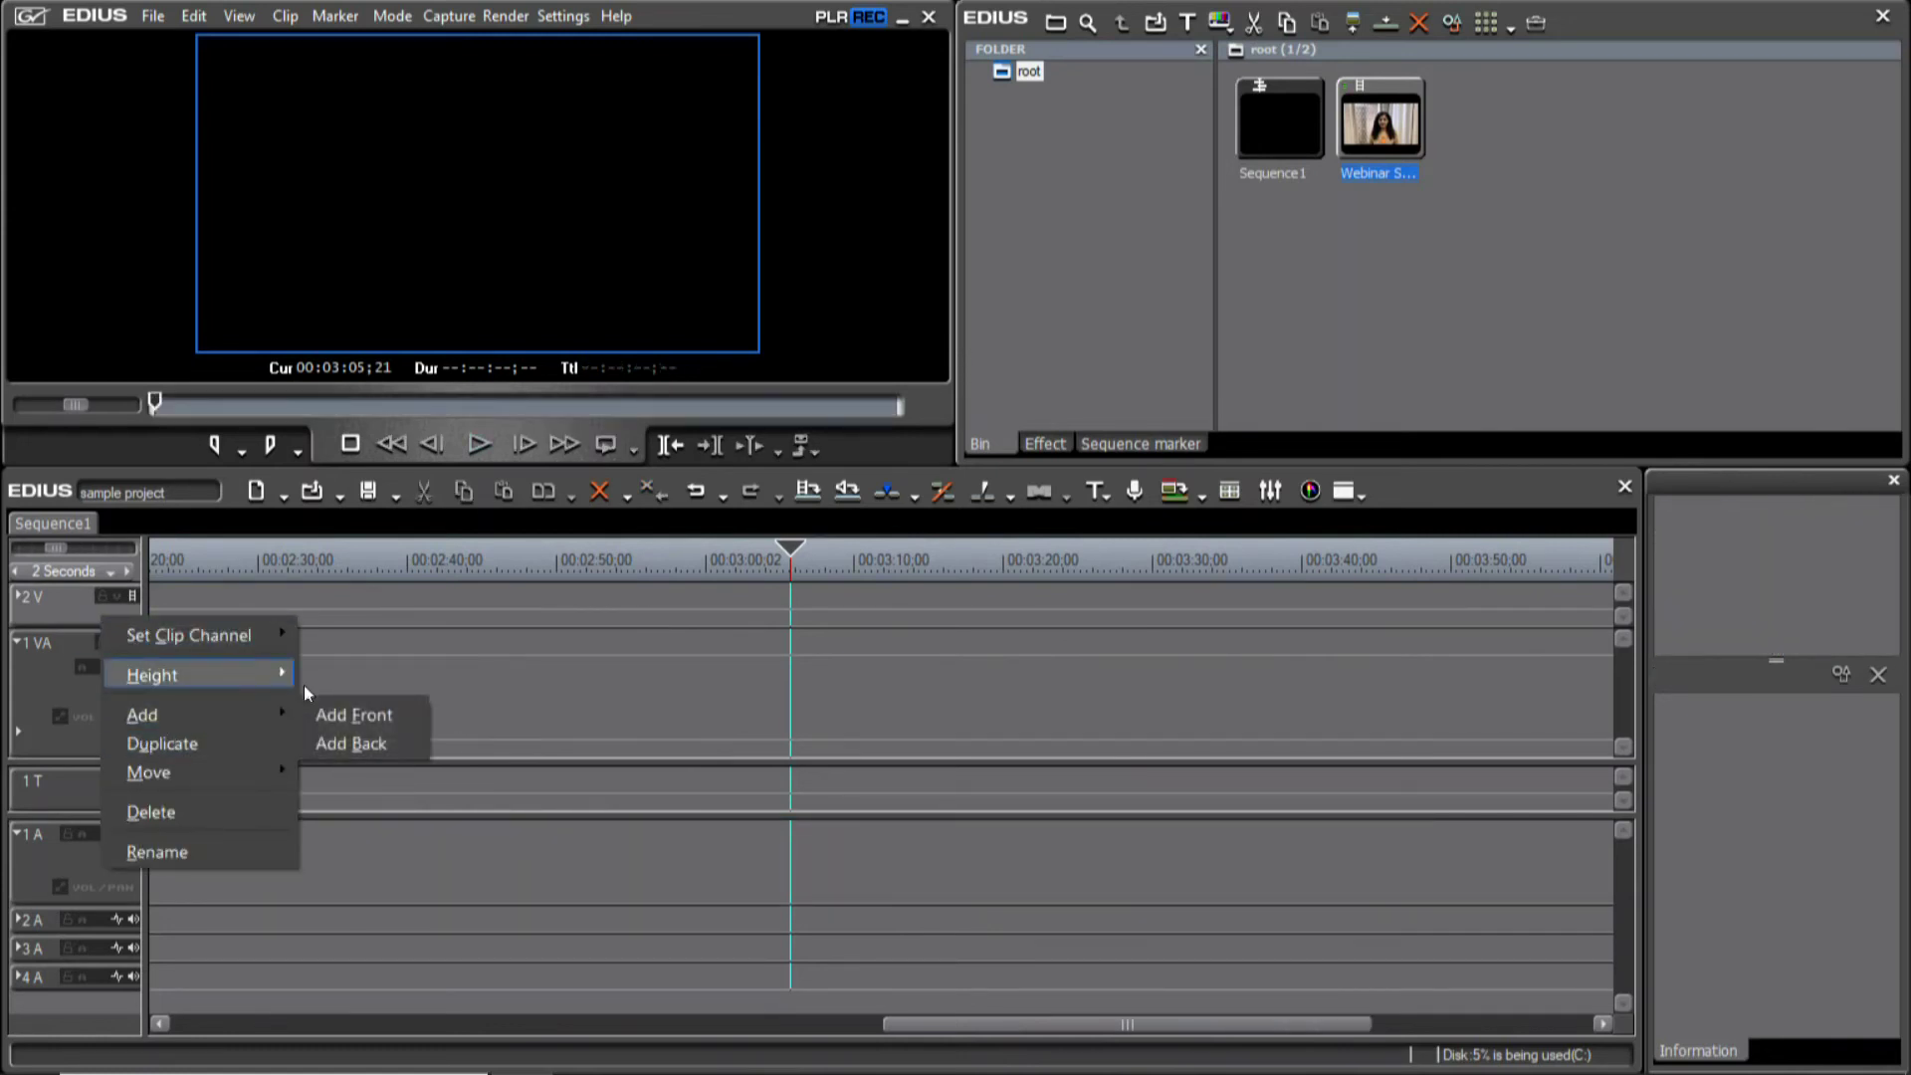
{"action": "left_click", "coordinate": [333, 714]}
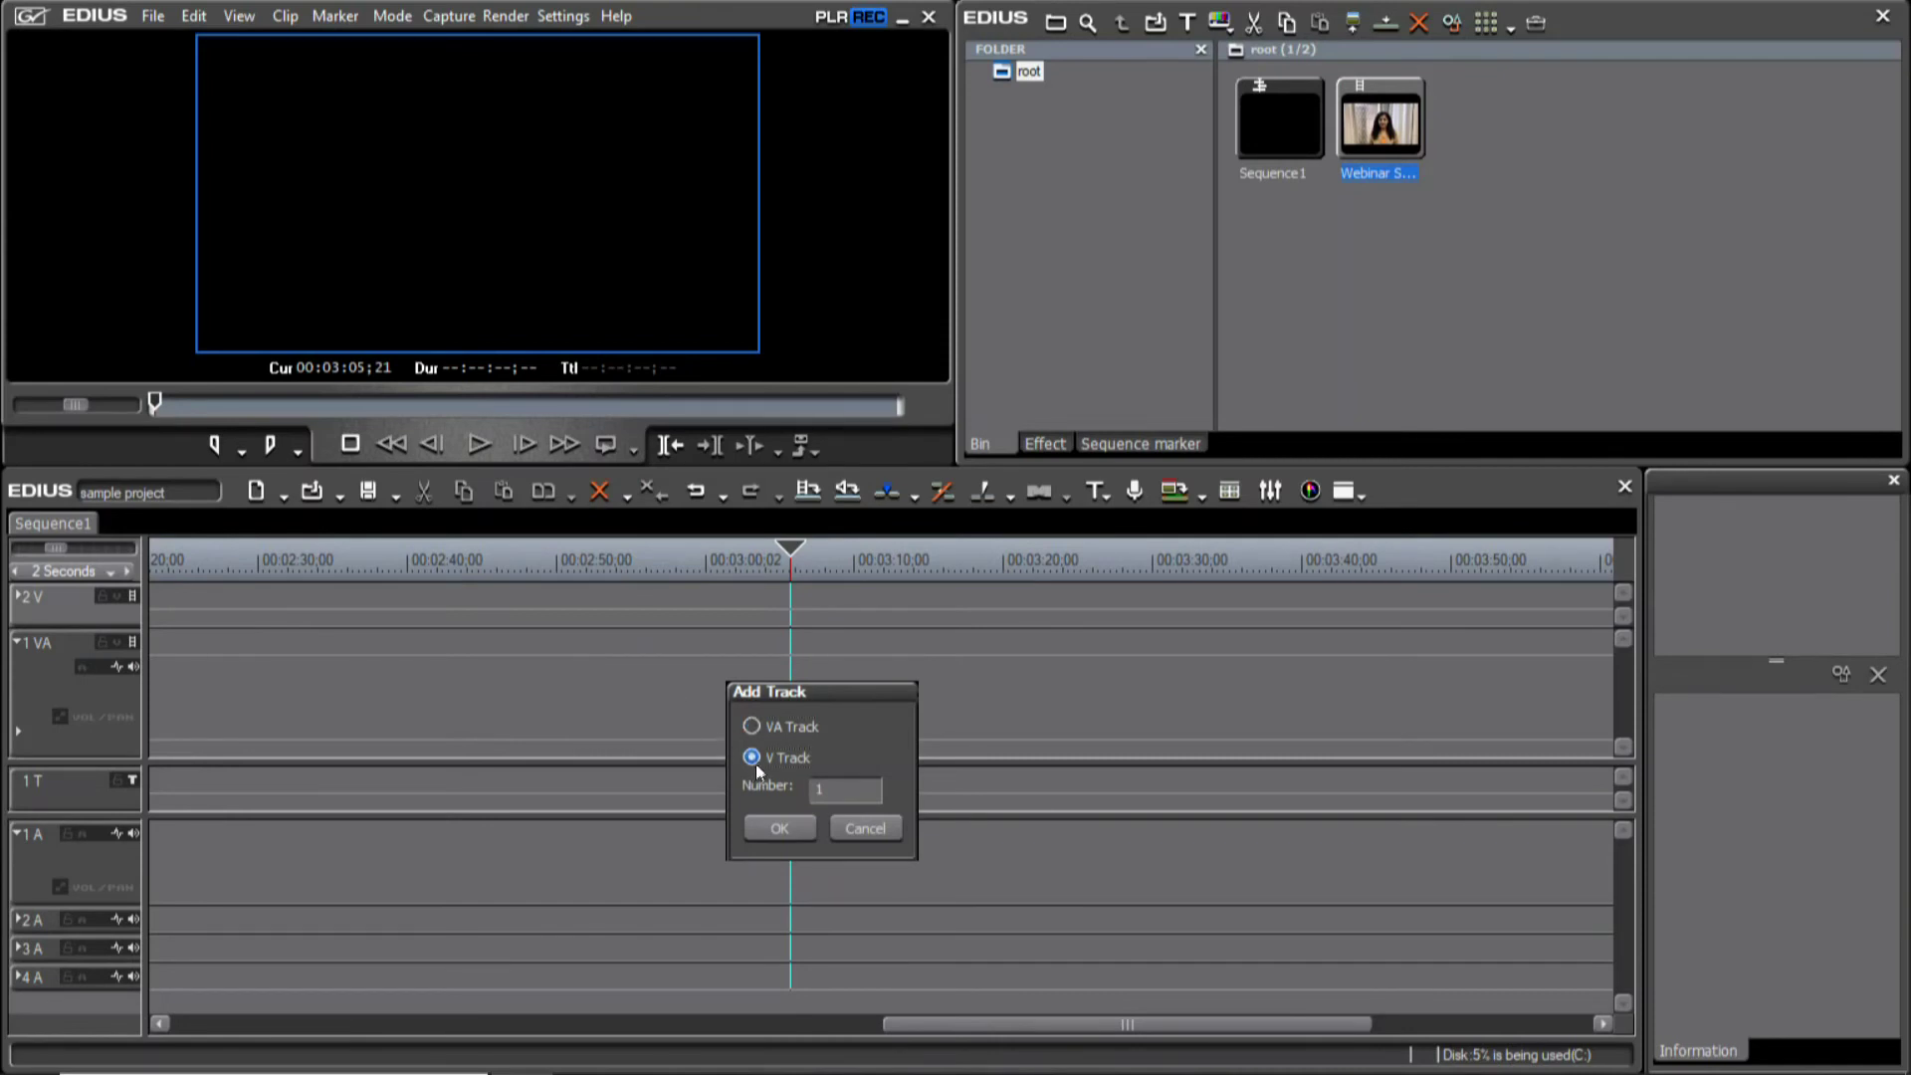
{"action": "left_click", "coordinate": [767, 830]}
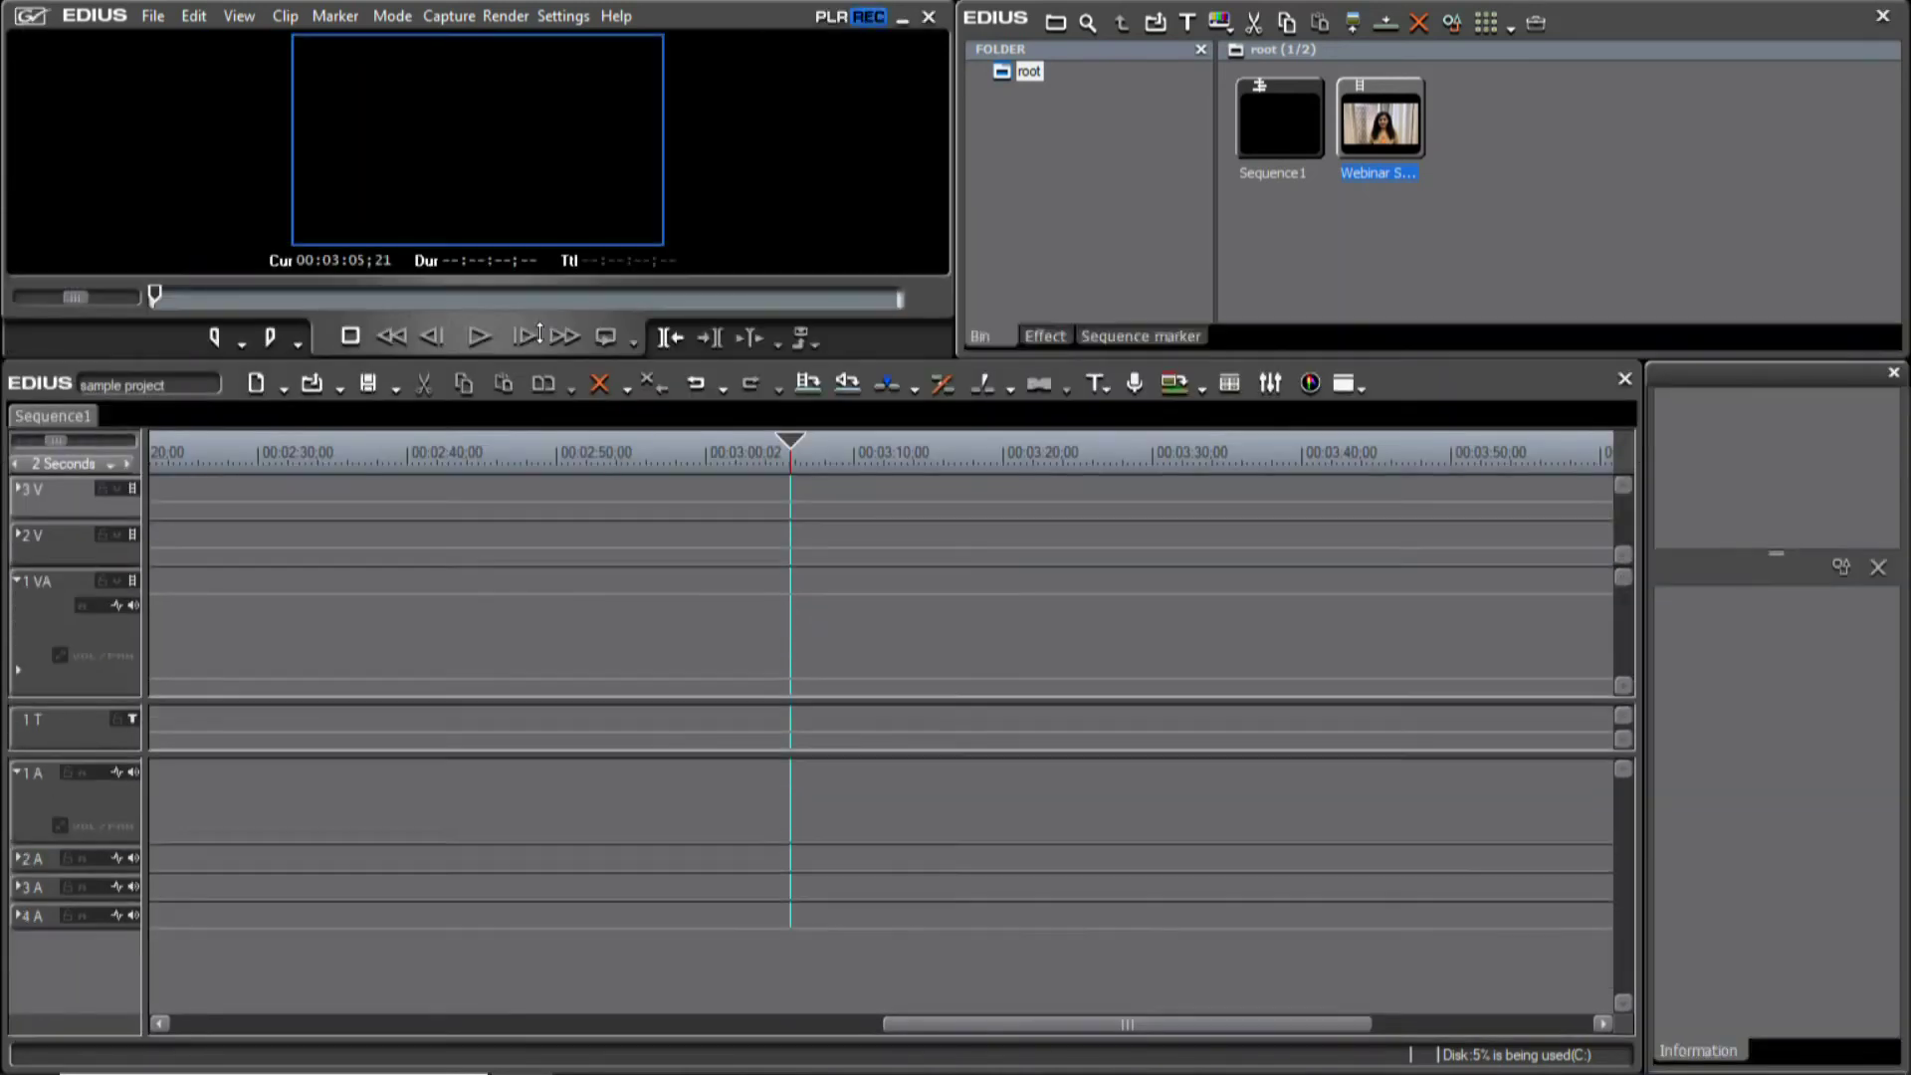
{"action": "left_click_drag", "start_coordinate": [532, 462], "coordinate": [533, 333]}
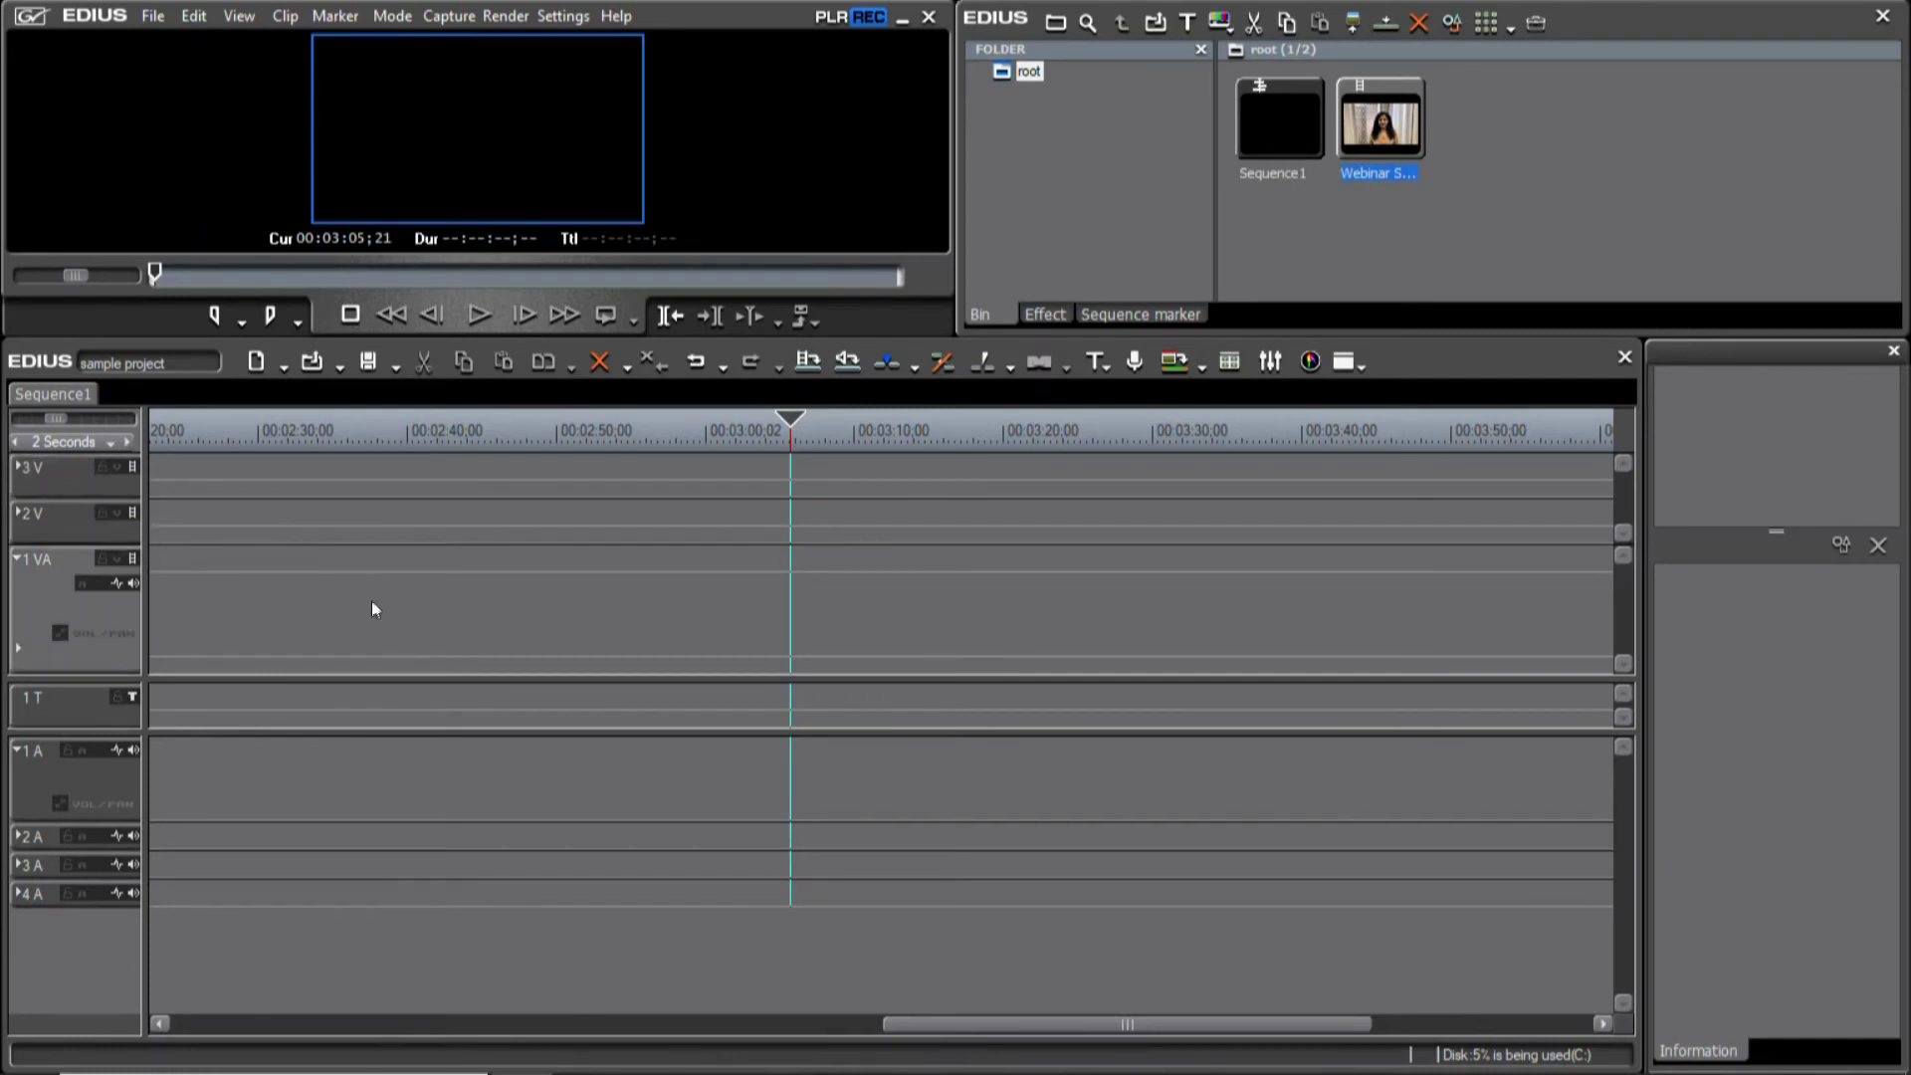
{"action": "left_click", "coordinate": [16, 756]}
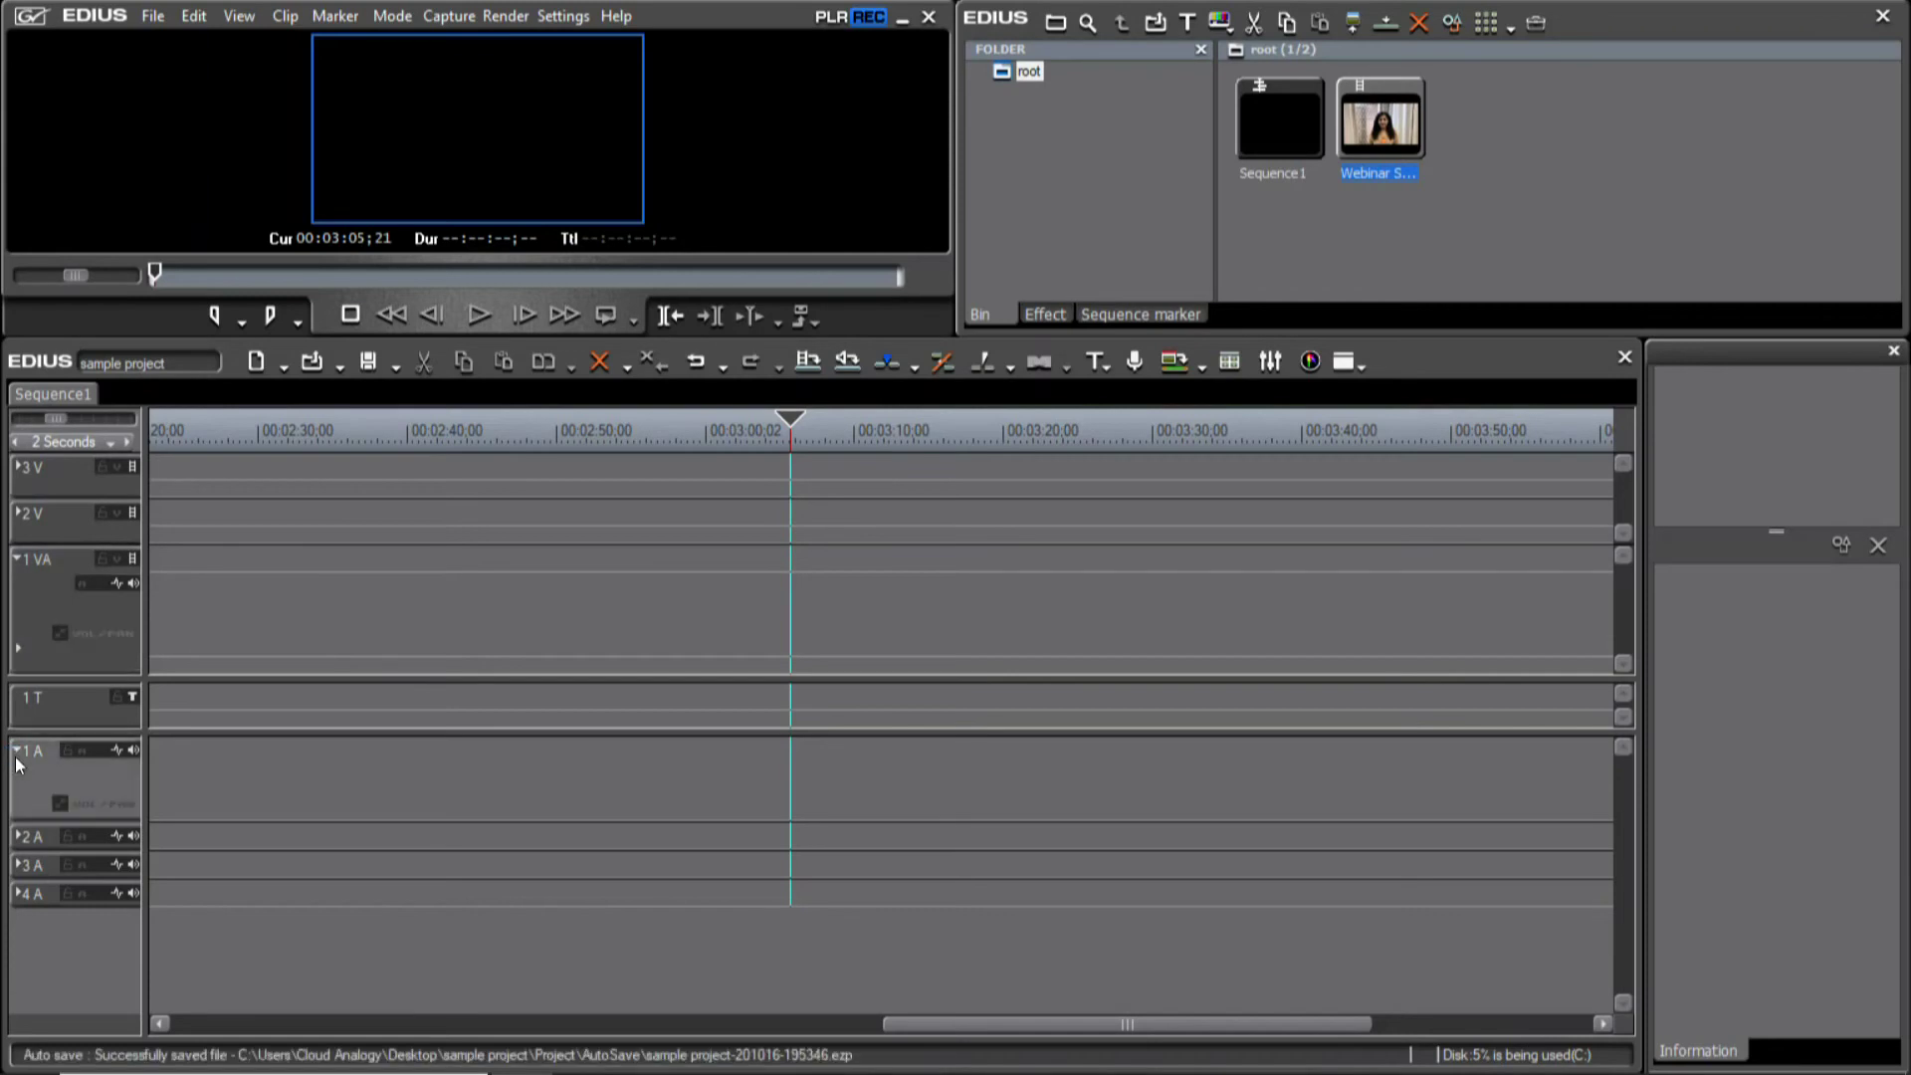
Collapse track 1 A, put the Webinar Self Compassion clip on 1 VA and the Gregory Stoller clip on 2 V
{"action": "left_click", "coordinate": [17, 752]}
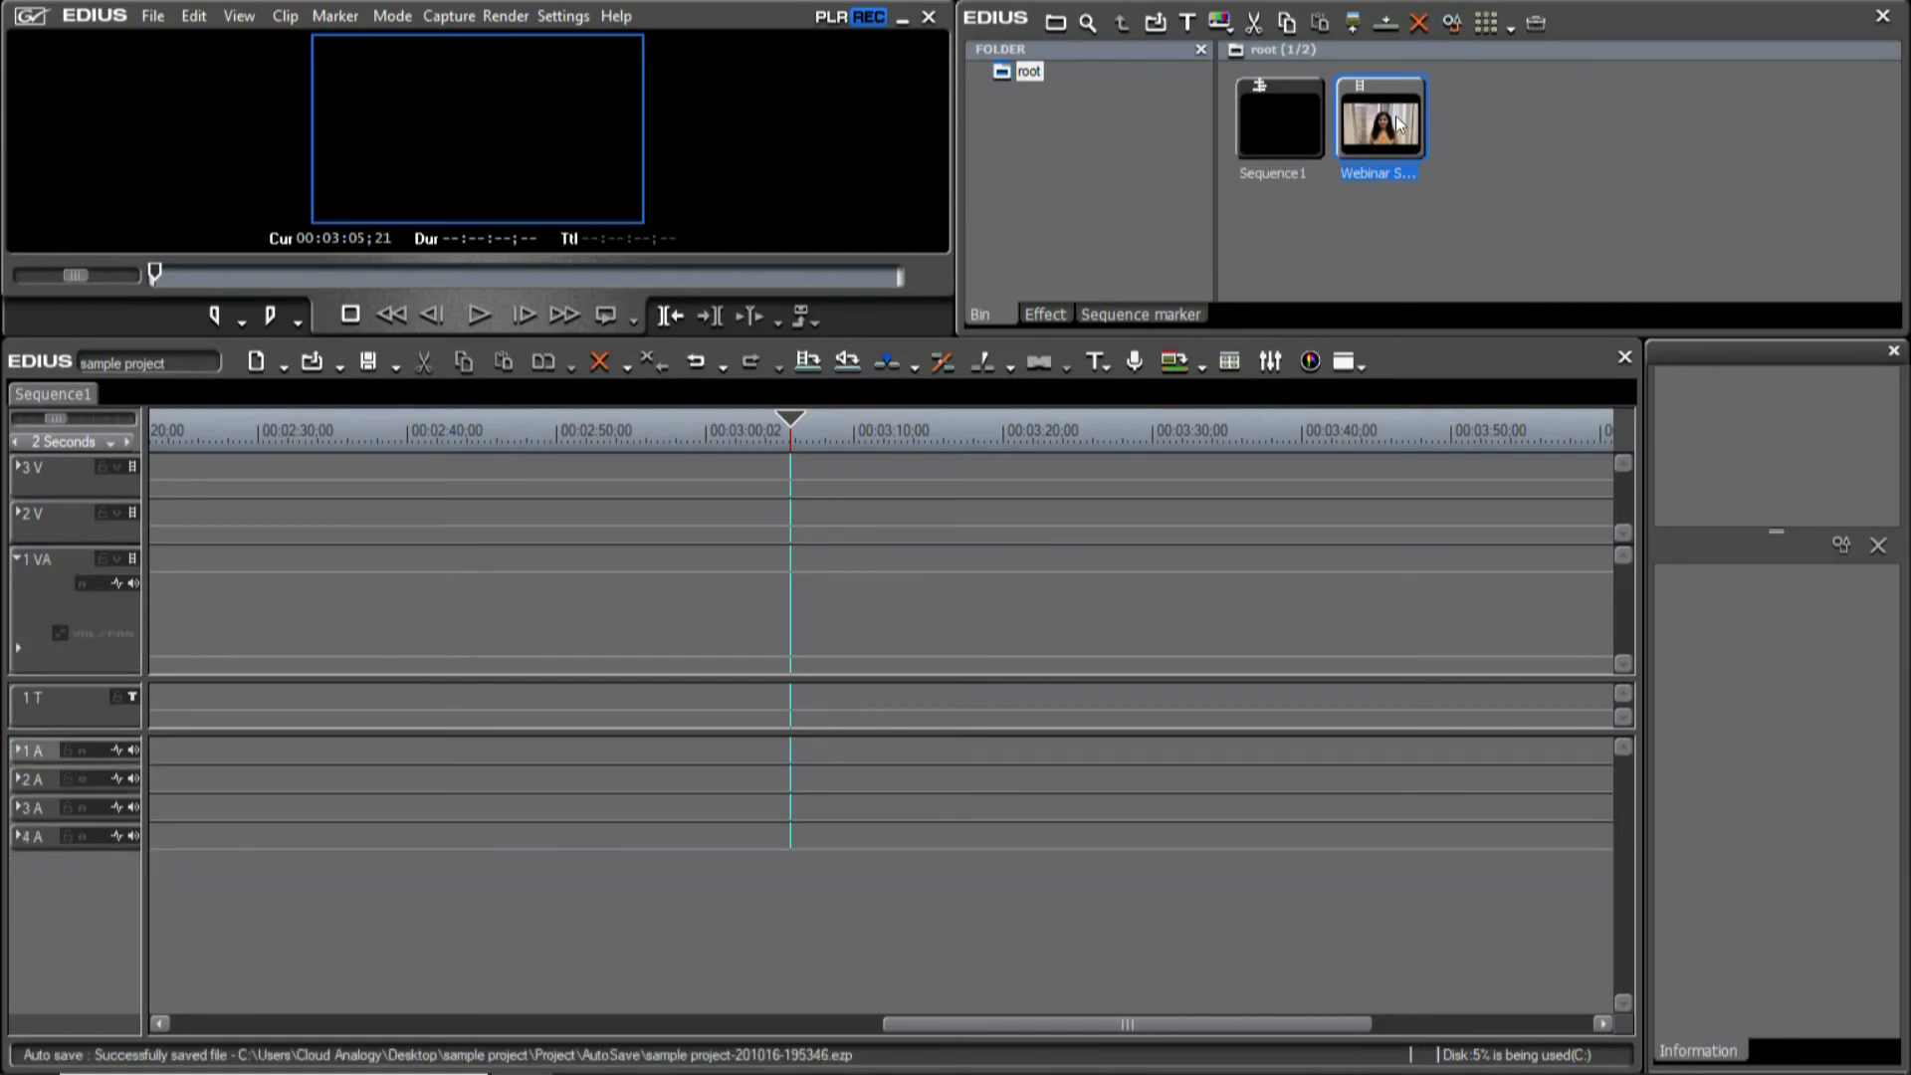
{"action": "left_click_drag", "start_coordinate": [1397, 123], "coordinate": [517, 640]}
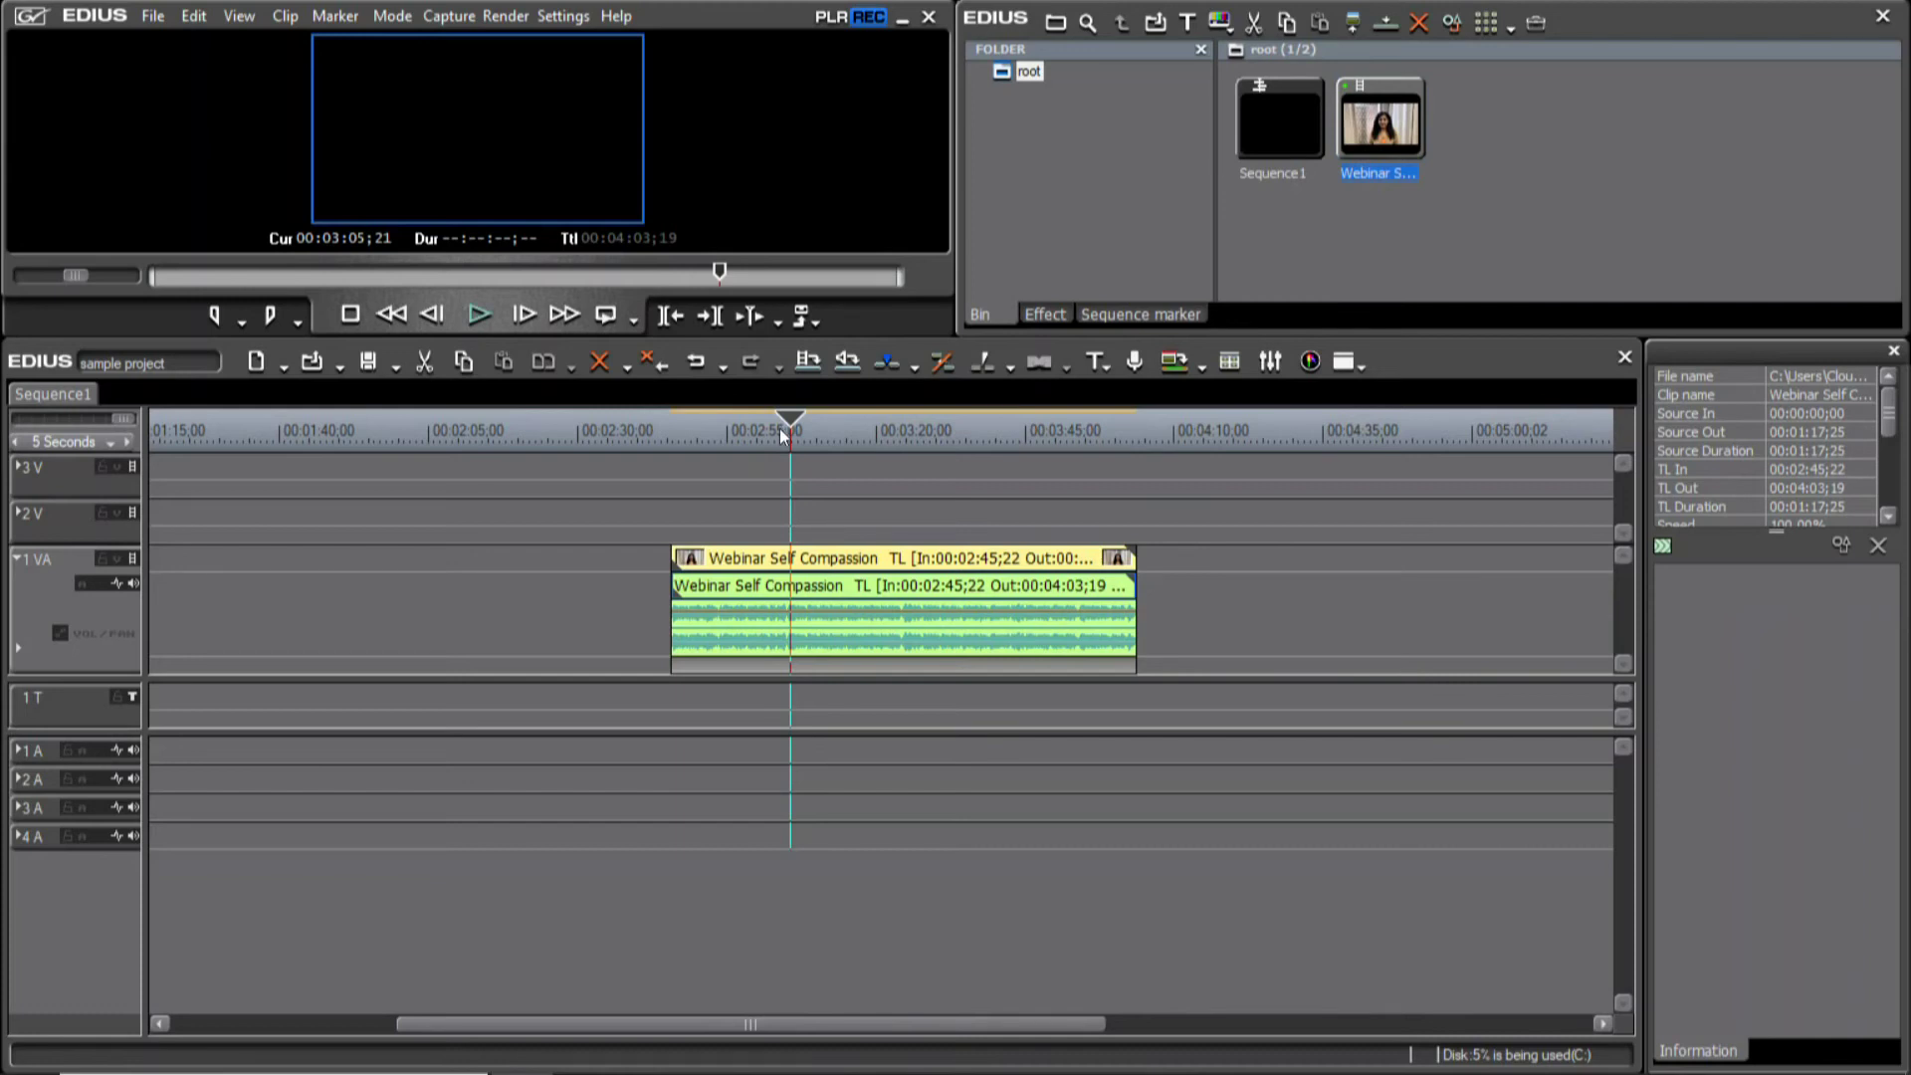
{"action": "left_click_drag", "start_coordinate": [866, 339], "coordinate": [881, 467]}
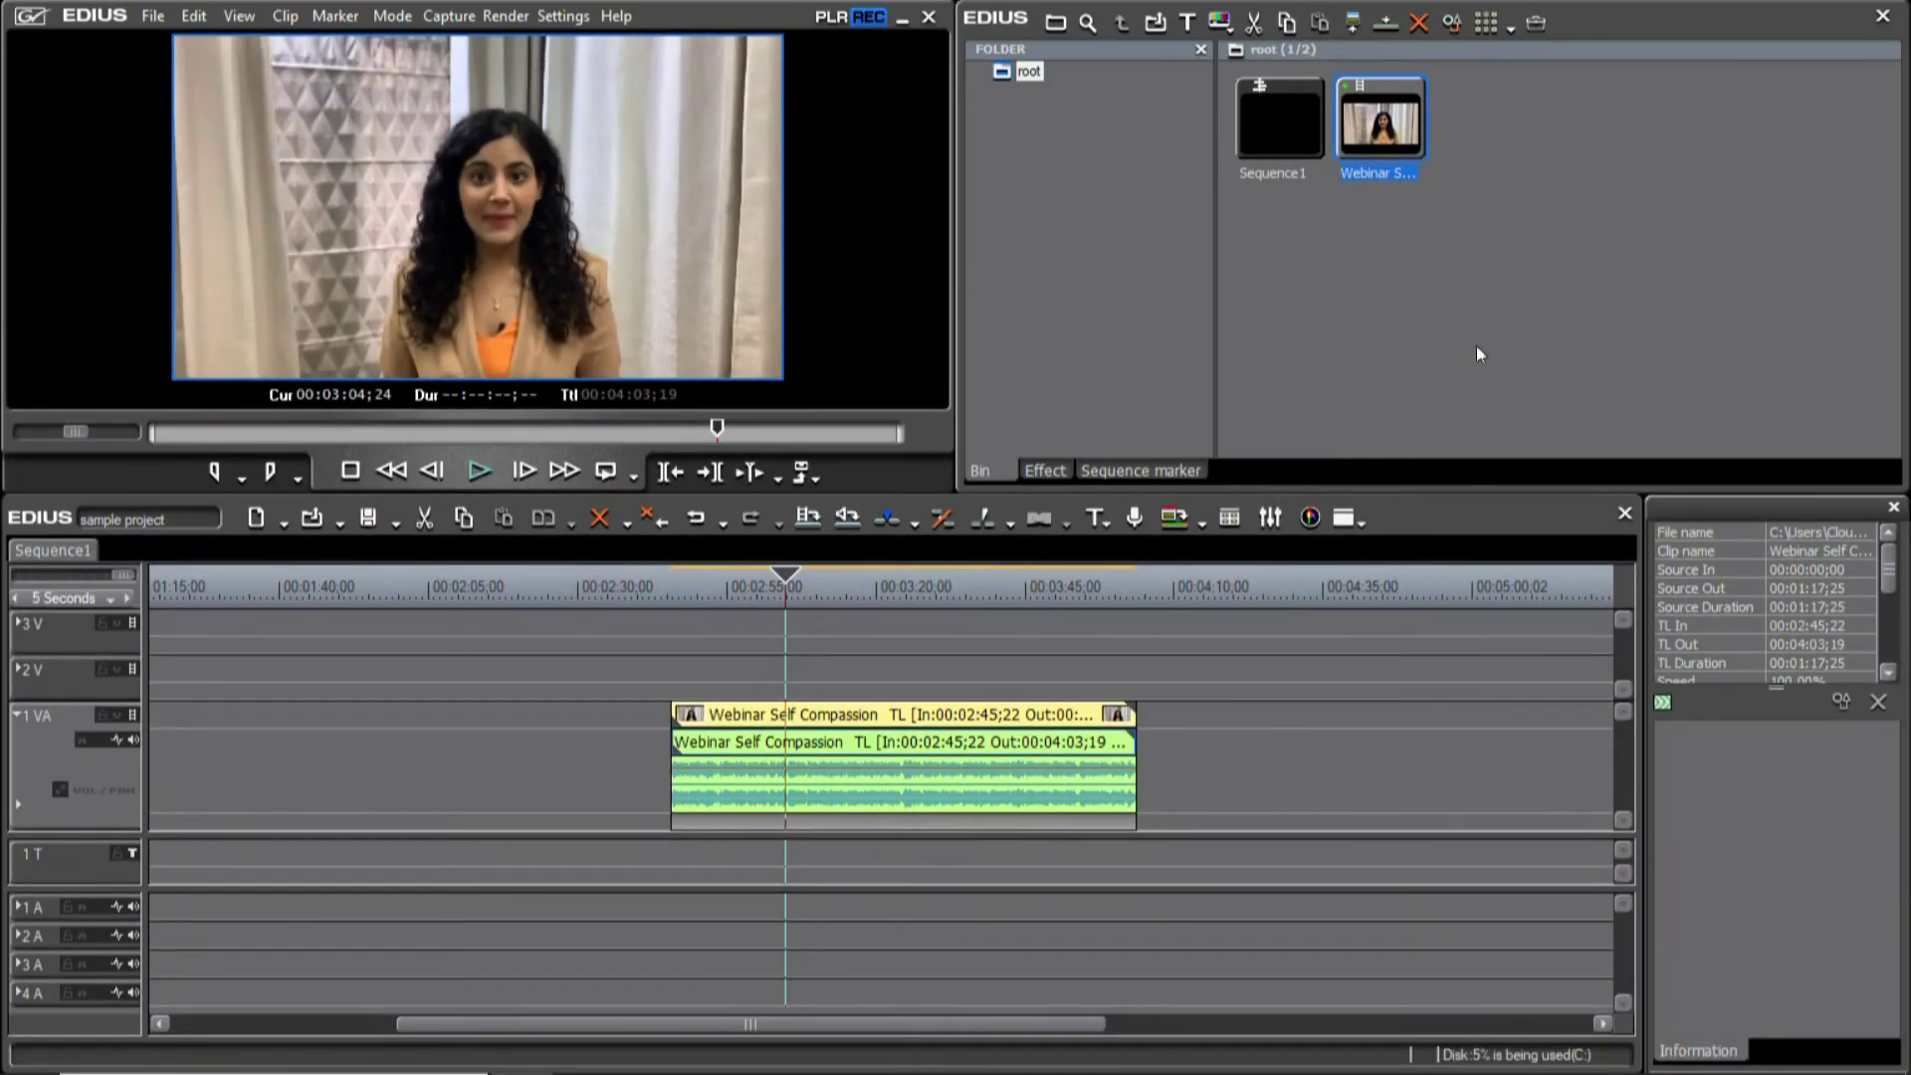
{"action": "left_click_drag", "start_coordinate": [1481, 124], "coordinate": [483, 687]}
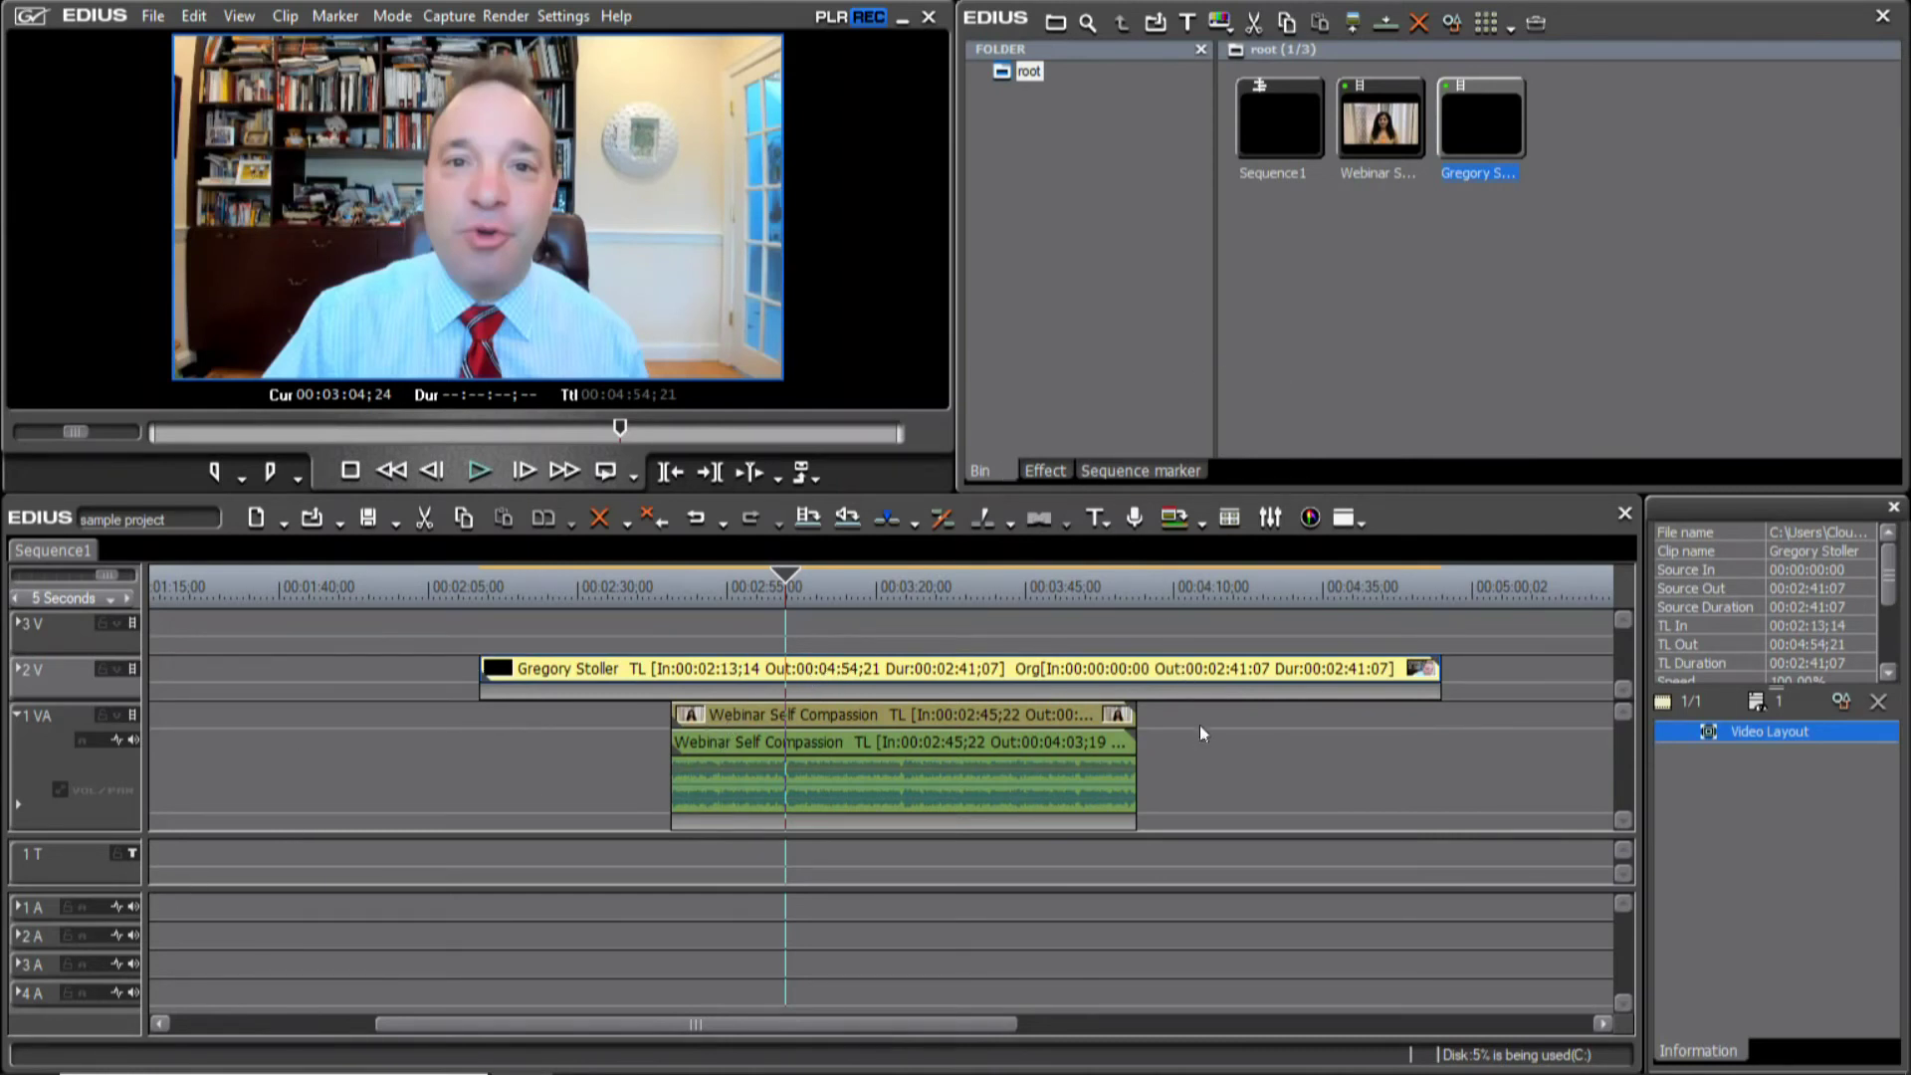
{"action": "left_click_drag", "start_coordinate": [1381, 776], "coordinate": [609, 687]}
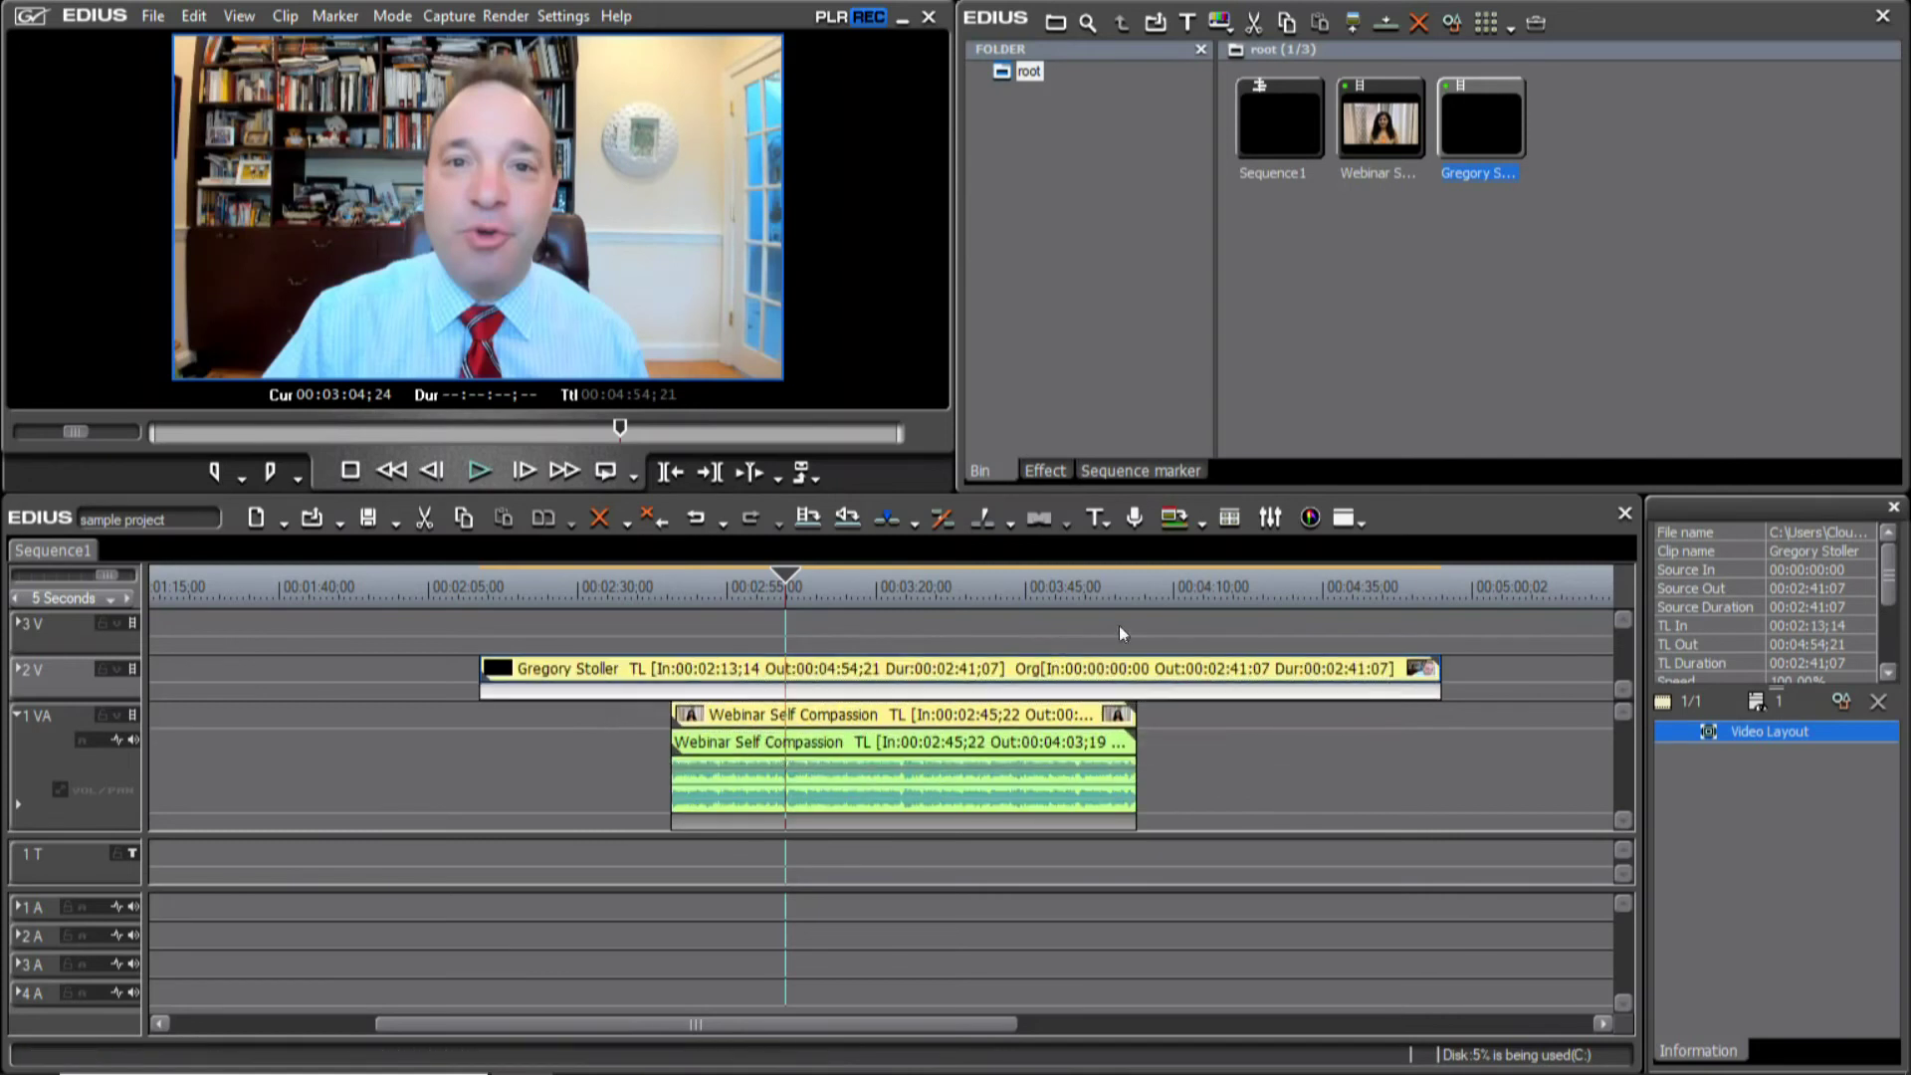
{"action": "left_click", "coordinate": [1232, 733]}
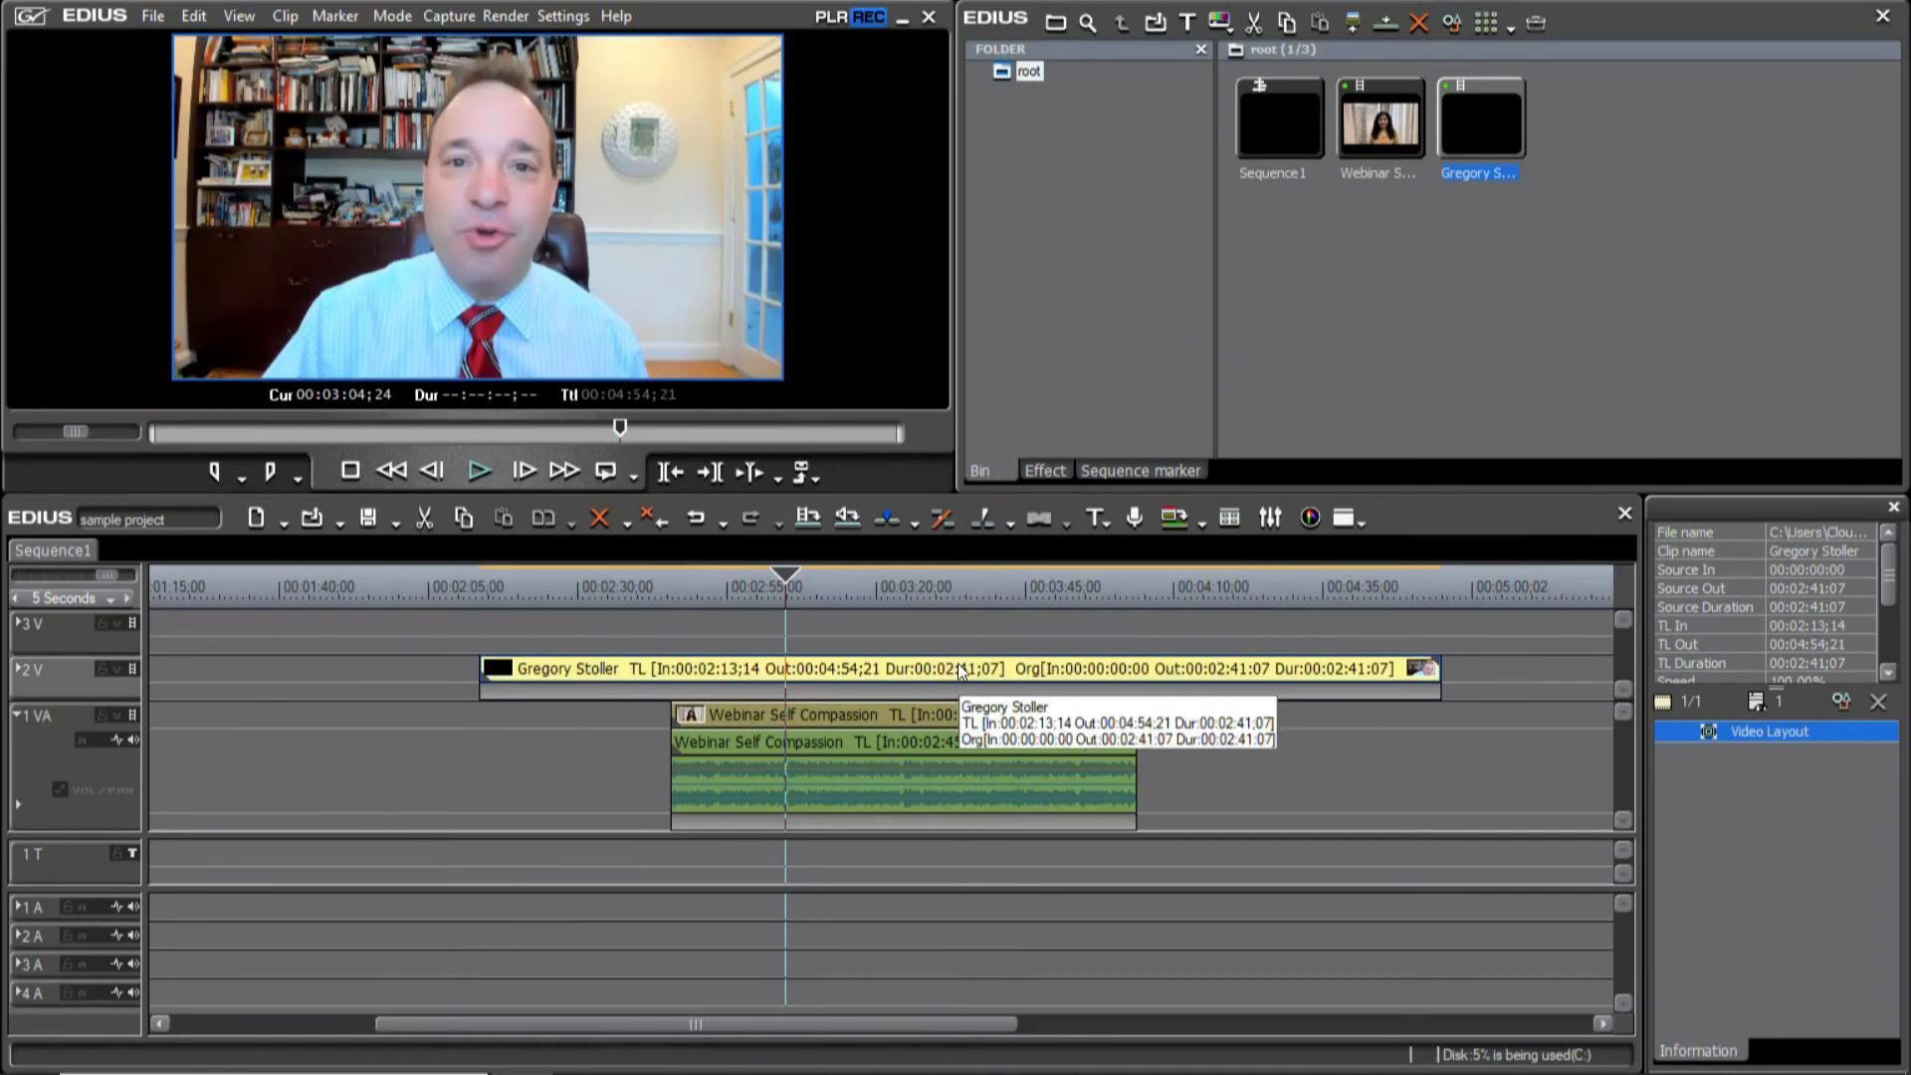
{"action": "left_click", "coordinate": [884, 737]}
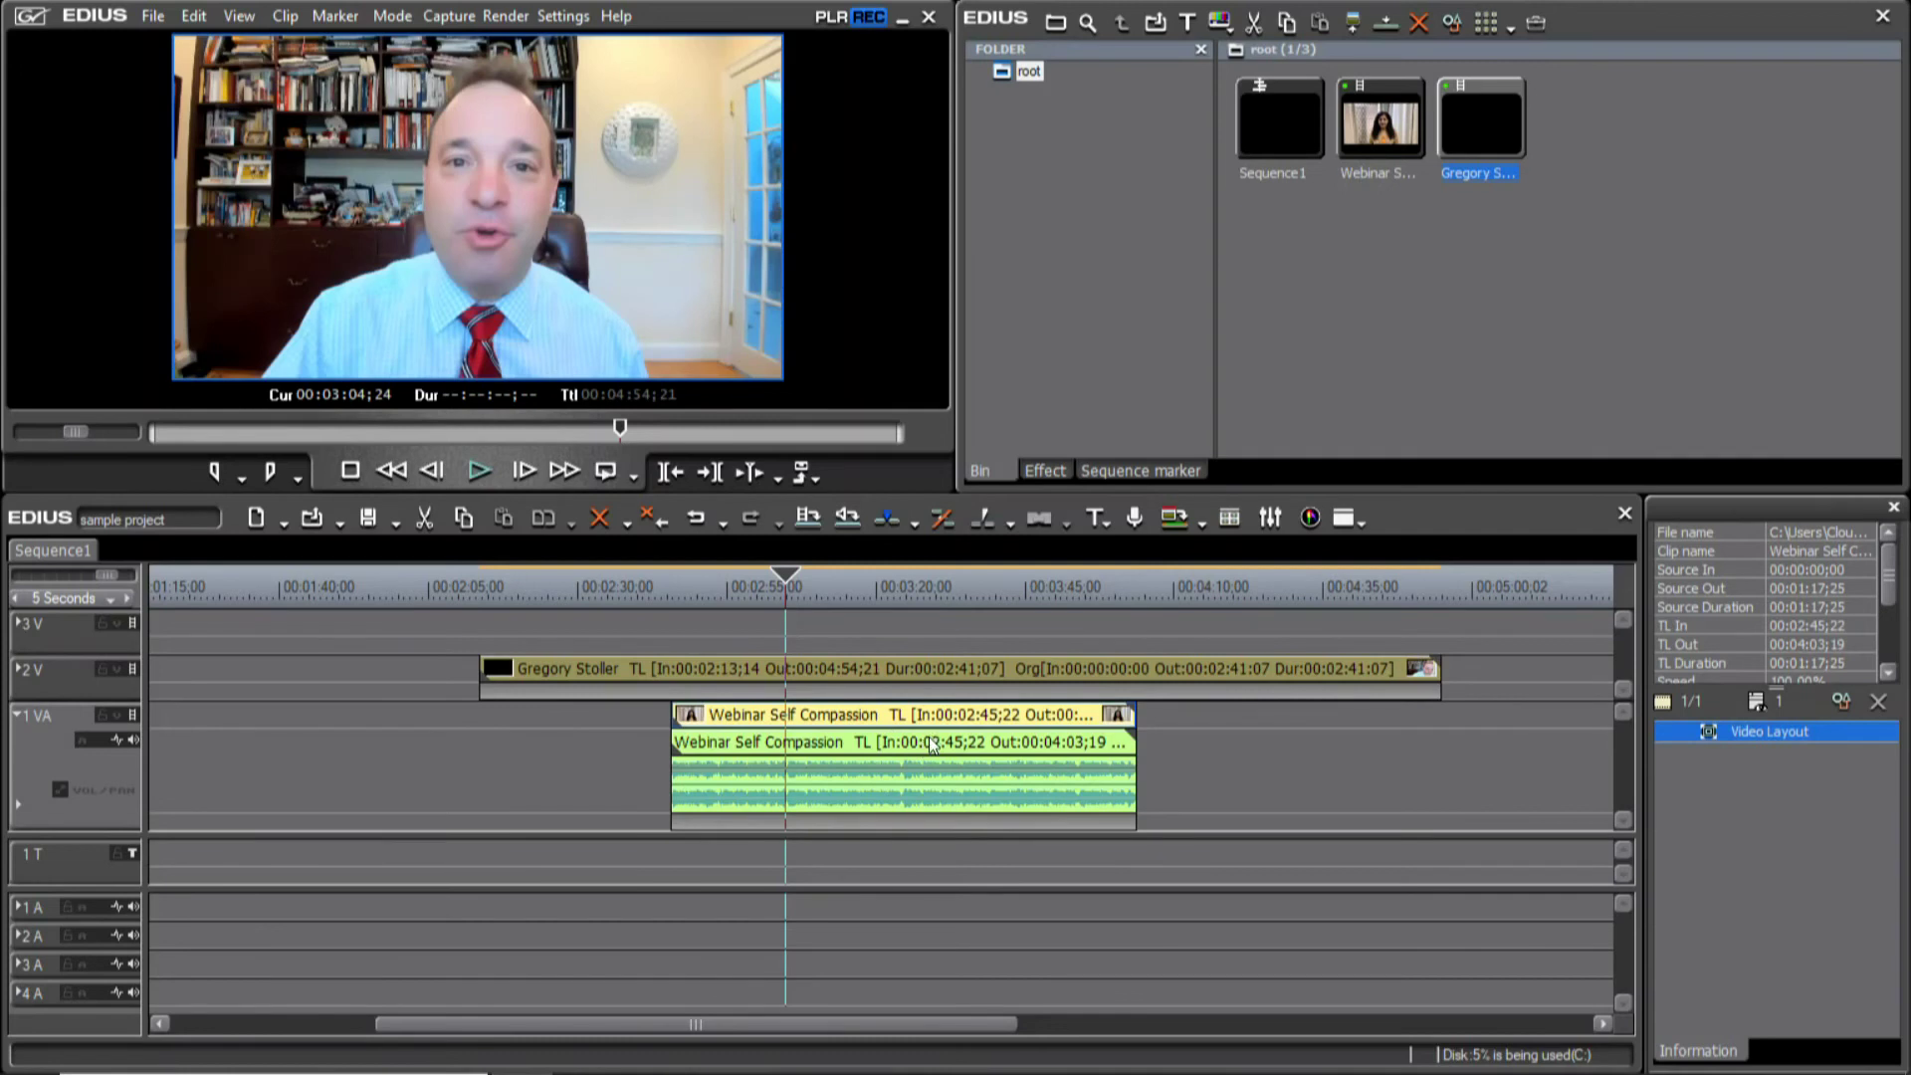
{"action": "left_click", "coordinate": [920, 673]}
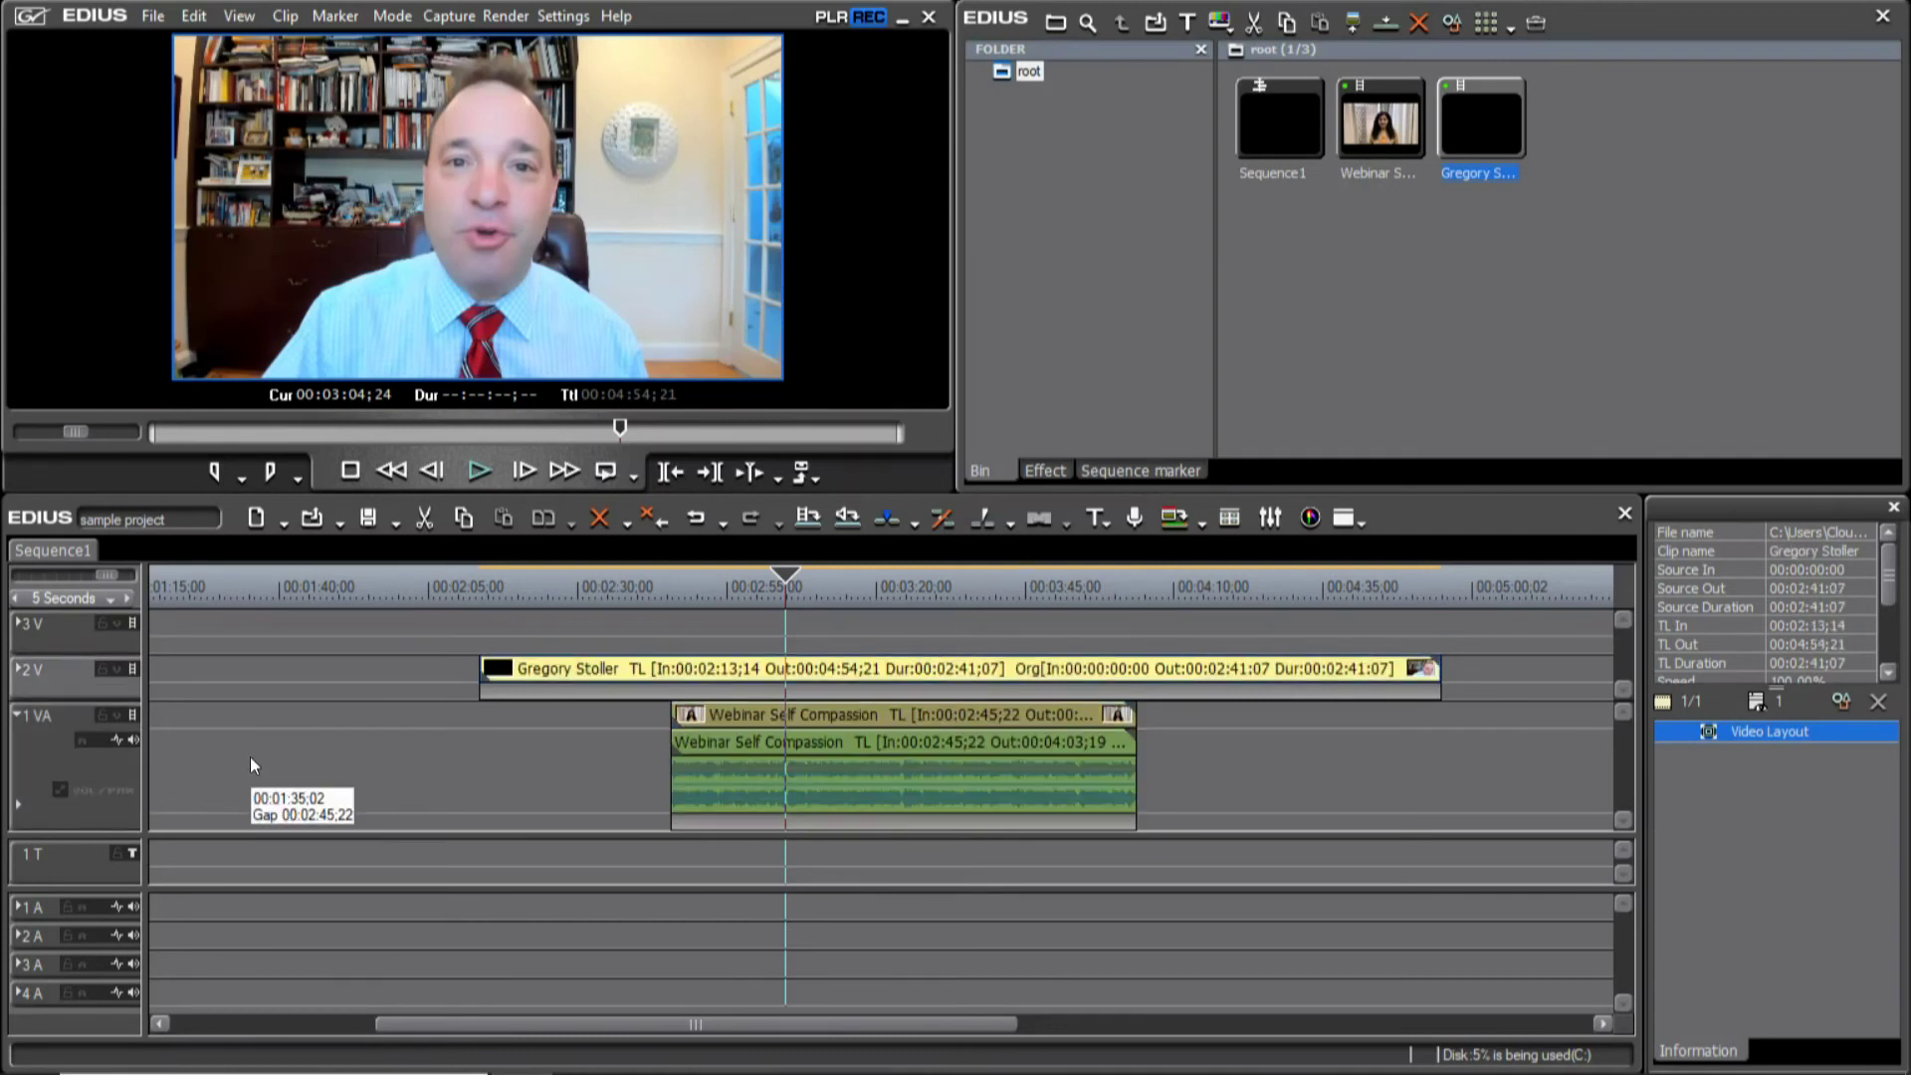
{"action": "key", "text": "Delete"}
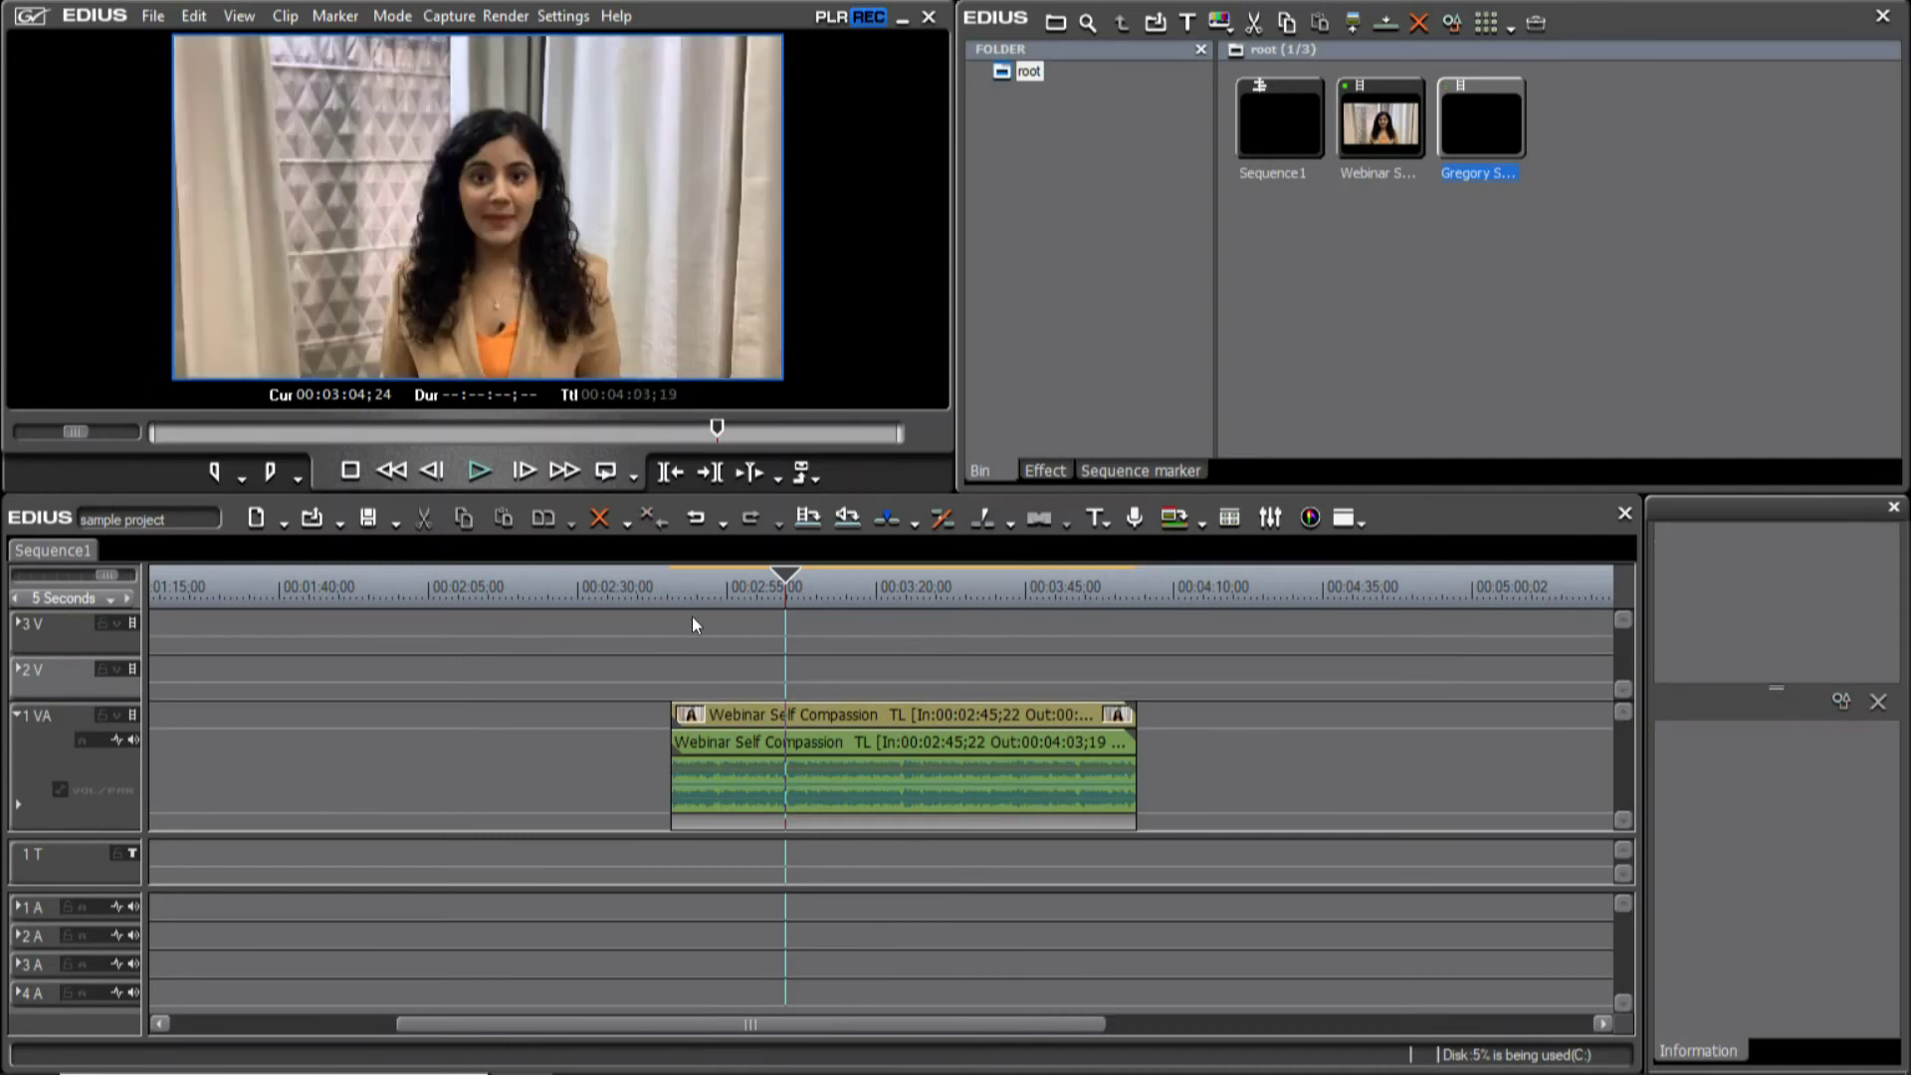
{"action": "key", "text": "ctrl+z"}
Trim the Gregory Stoller clip to 00:03:06;01–00:03:47;21 and park the playhead at 00:03:14;11
{"action": "left_click", "coordinate": [875, 594]}
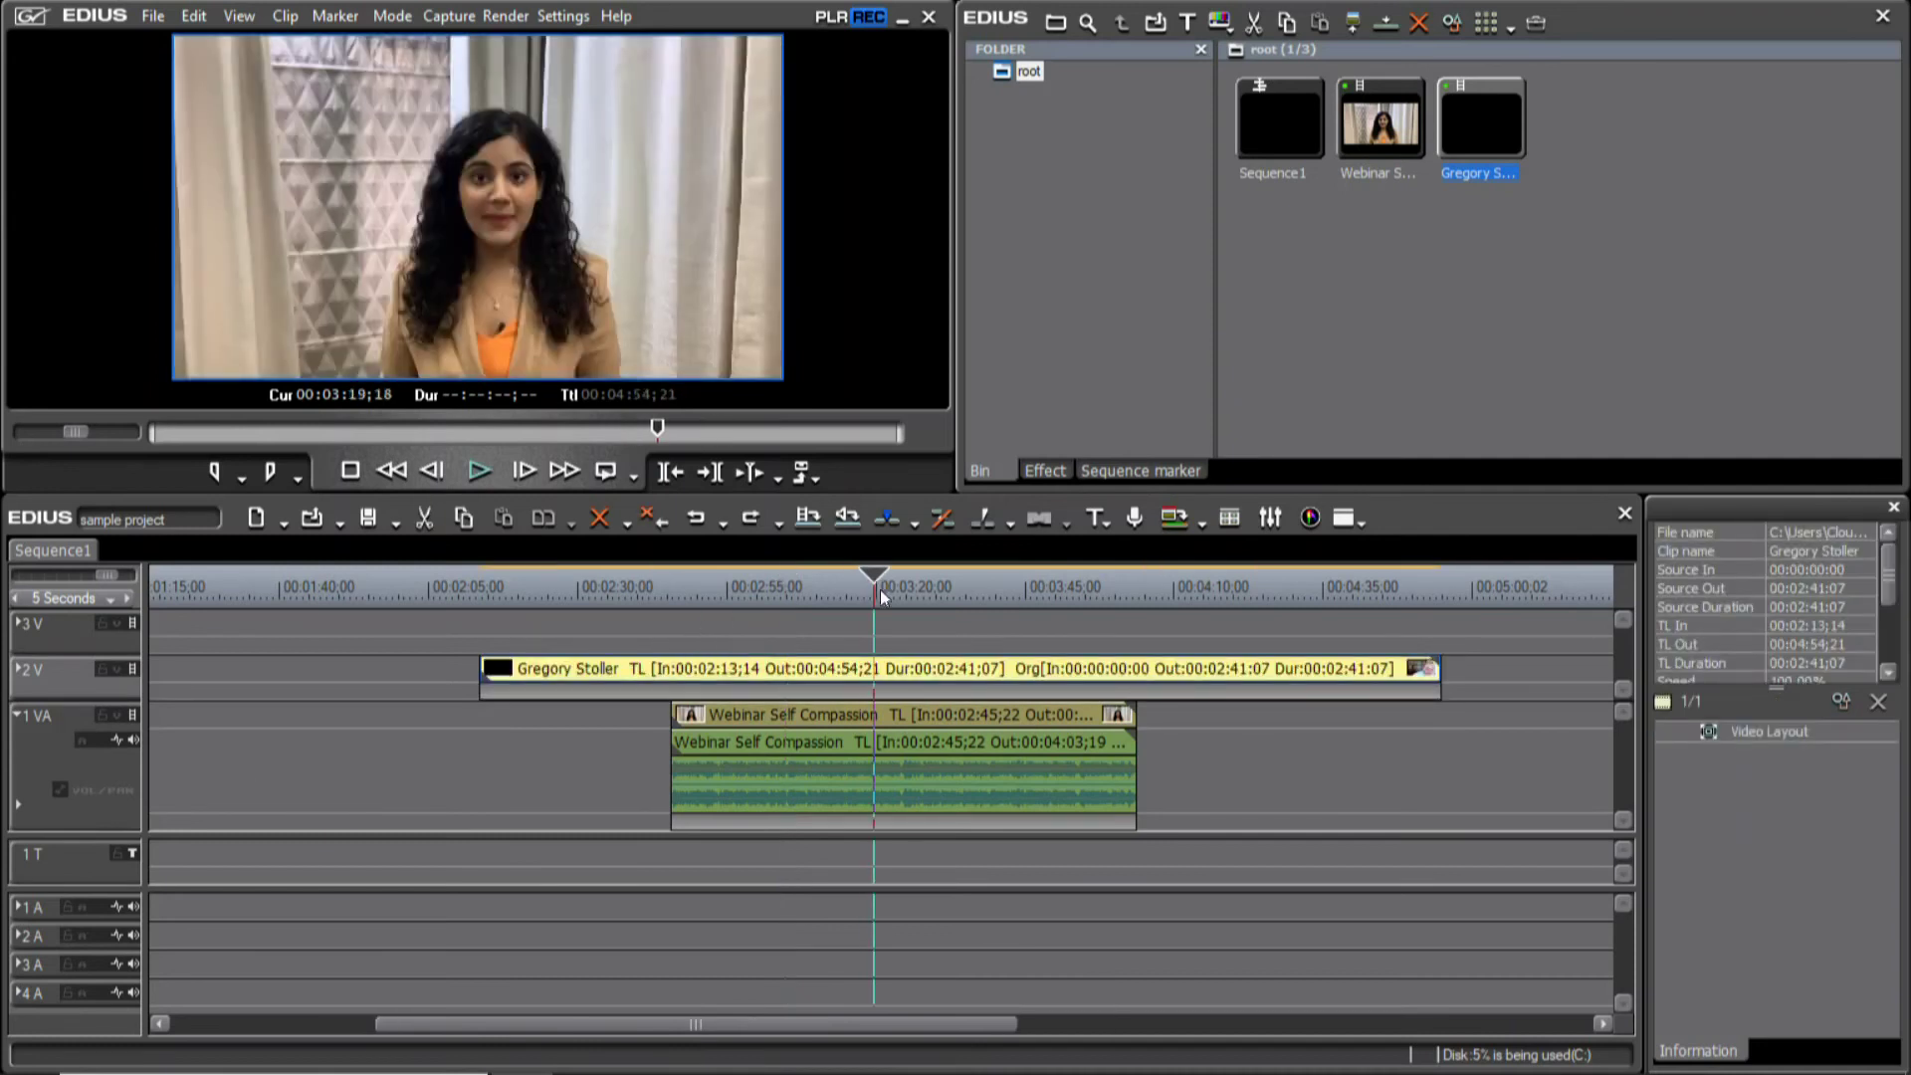
{"action": "left_click", "coordinate": [923, 594]}
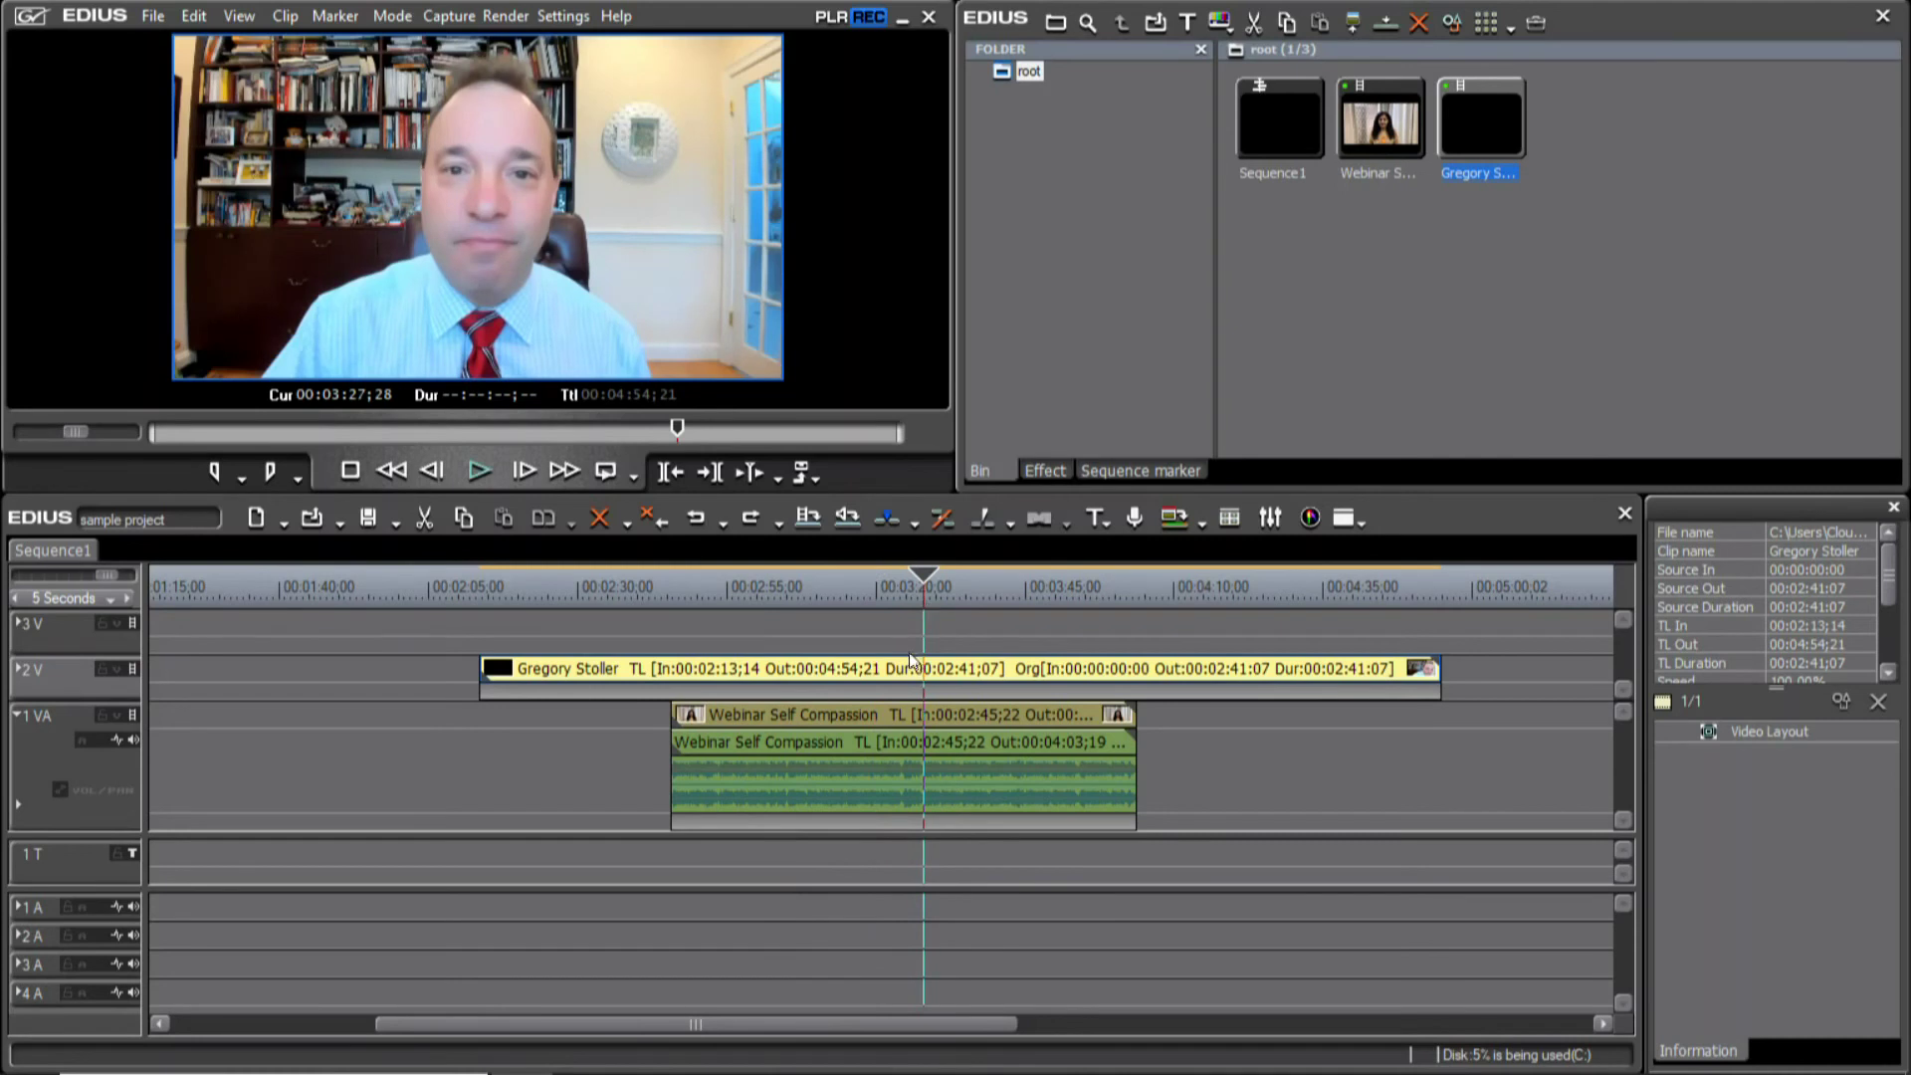
{"action": "left_click", "coordinate": [977, 589]}
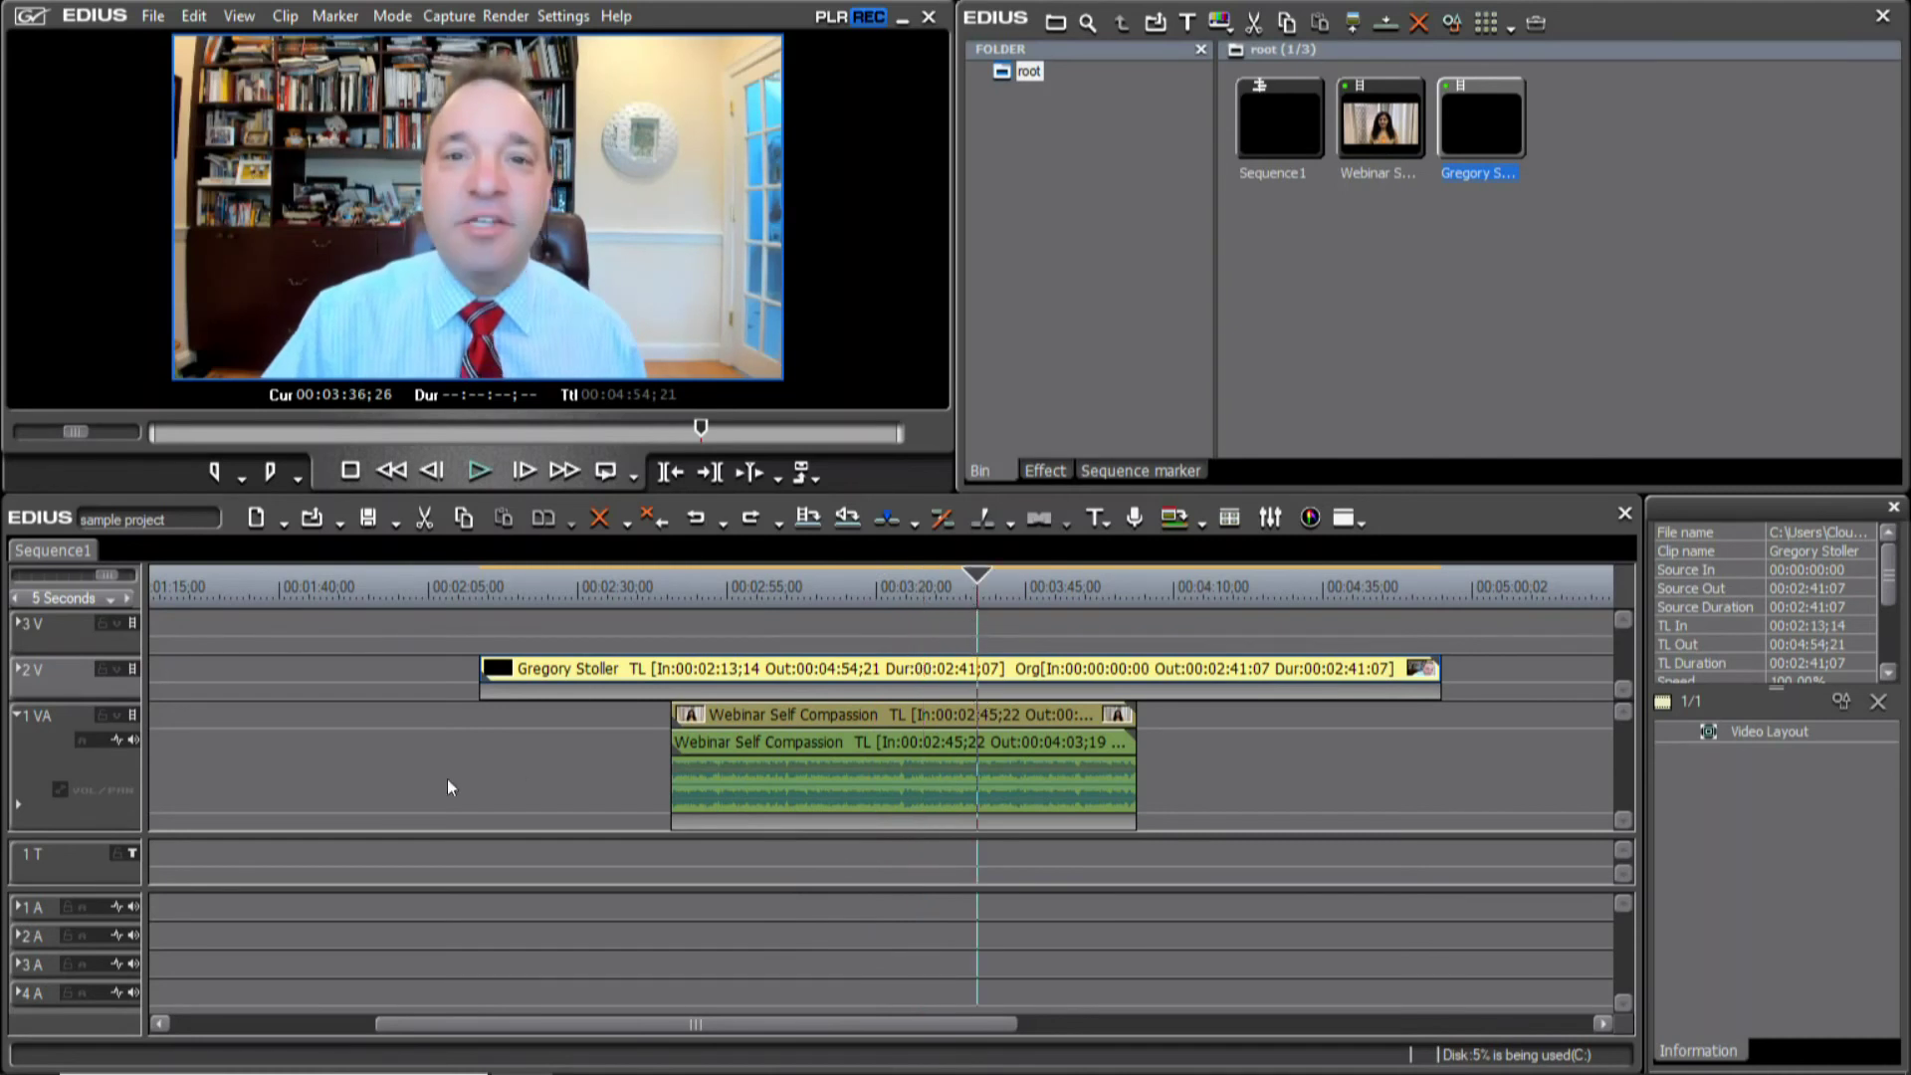
{"action": "left_click_drag", "start_coordinate": [488, 687], "coordinate": [796, 687]}
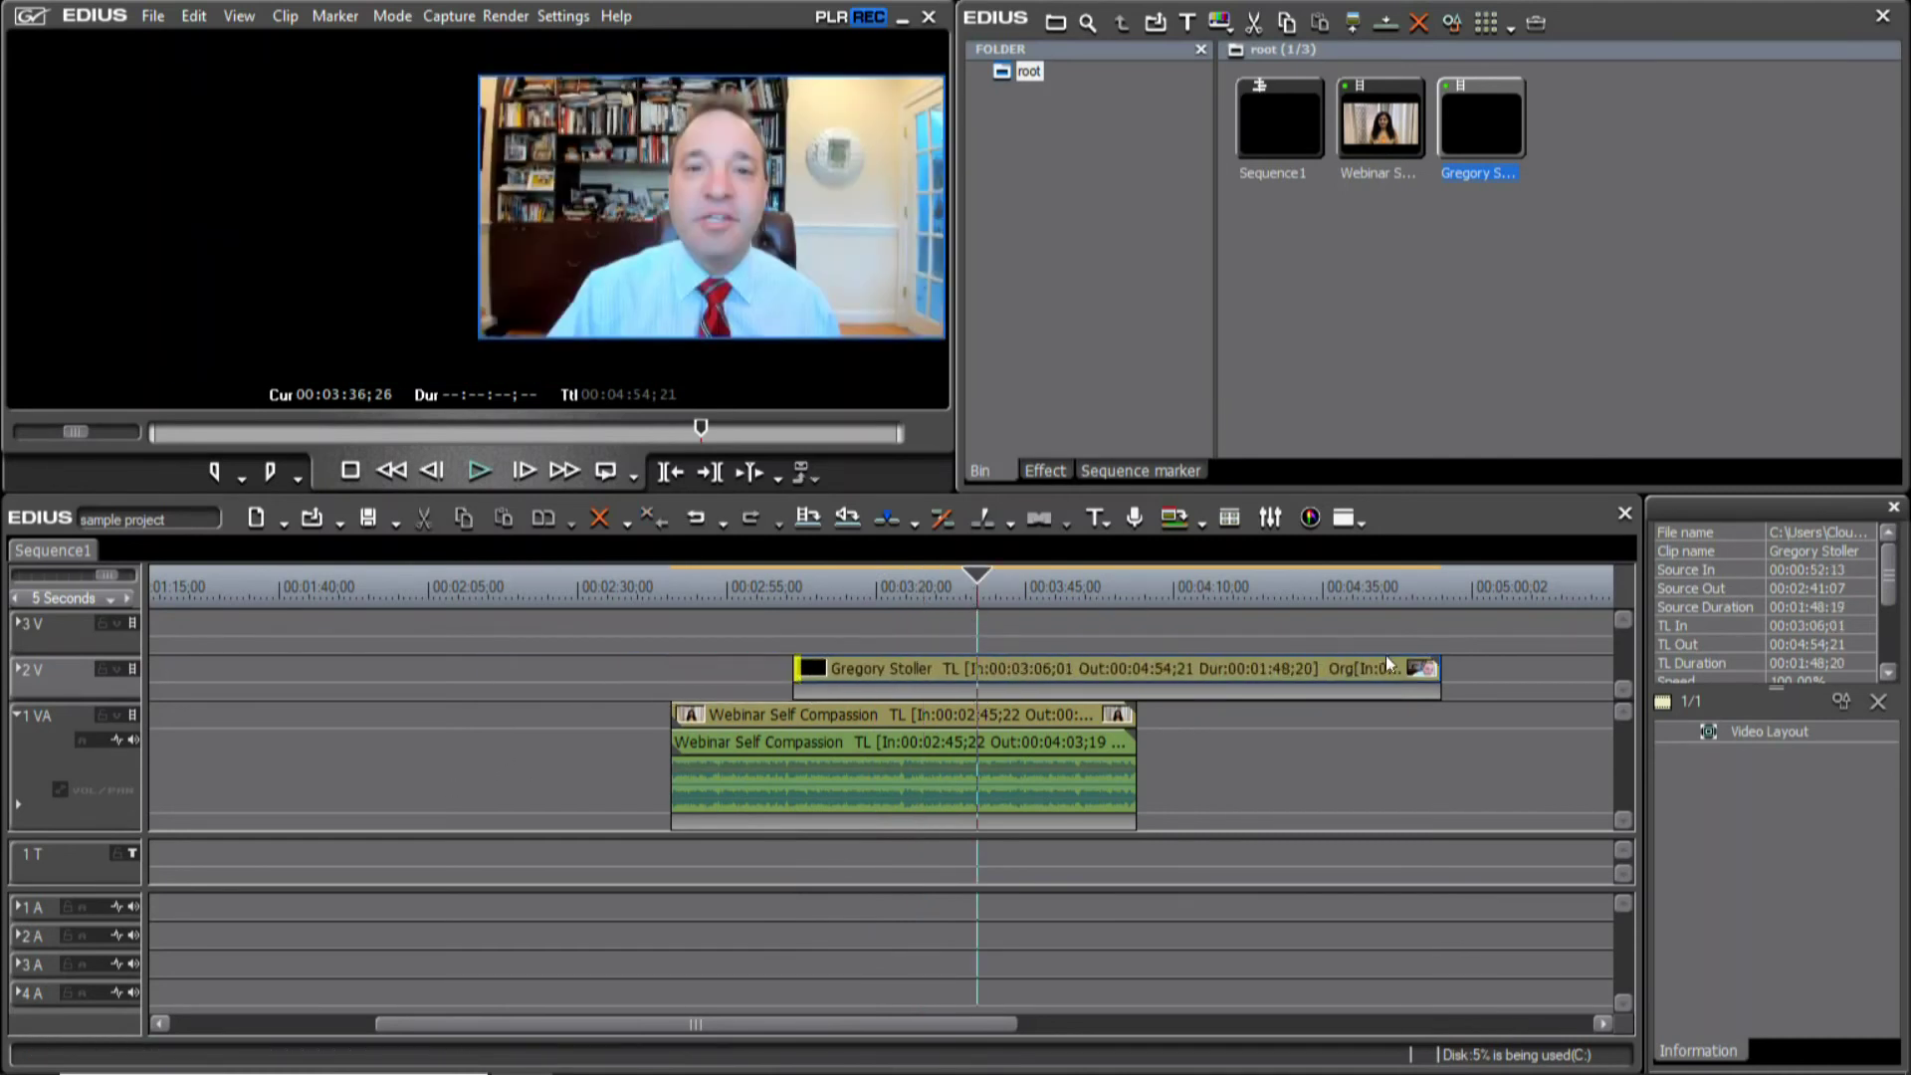
{"action": "left_click_drag", "start_coordinate": [1443, 683], "coordinate": [1045, 682]}
{"action": "left_click", "coordinate": [946, 597]}
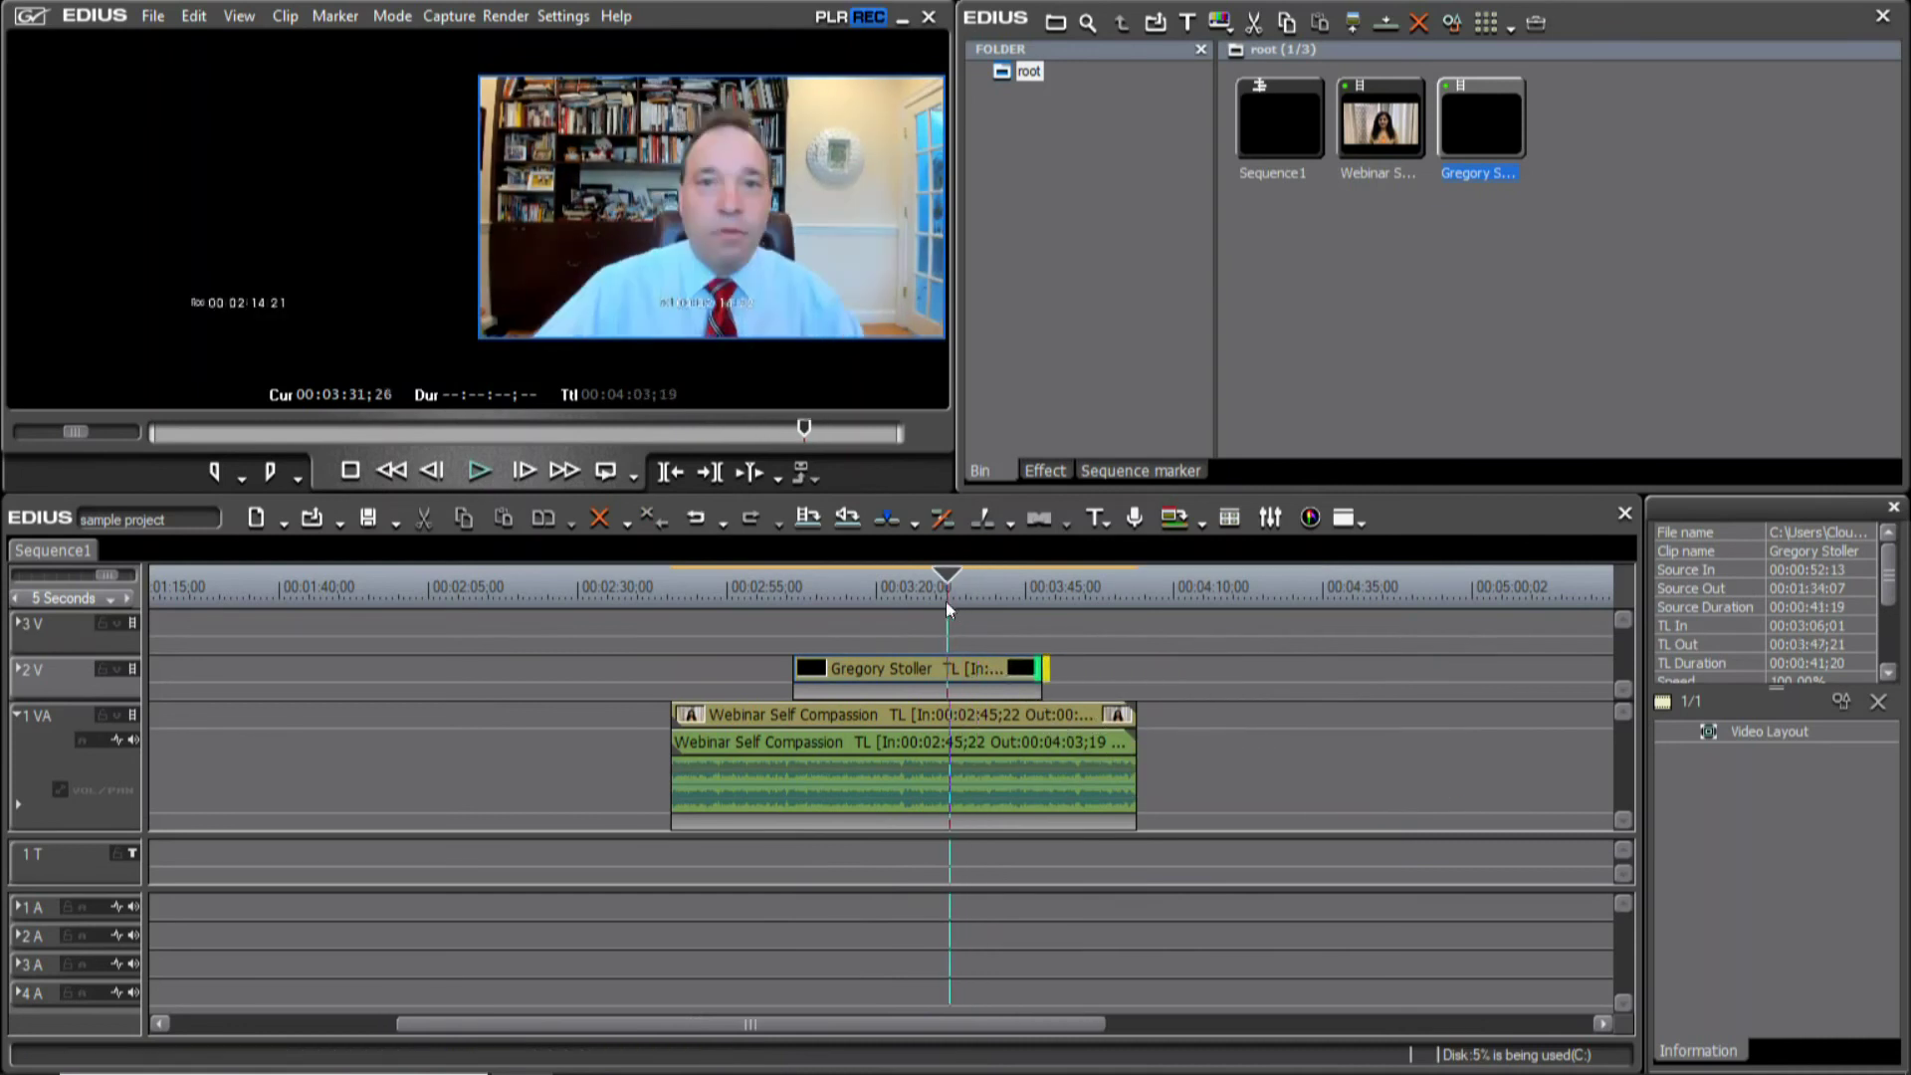
{"action": "left_click", "coordinate": [842, 601]}
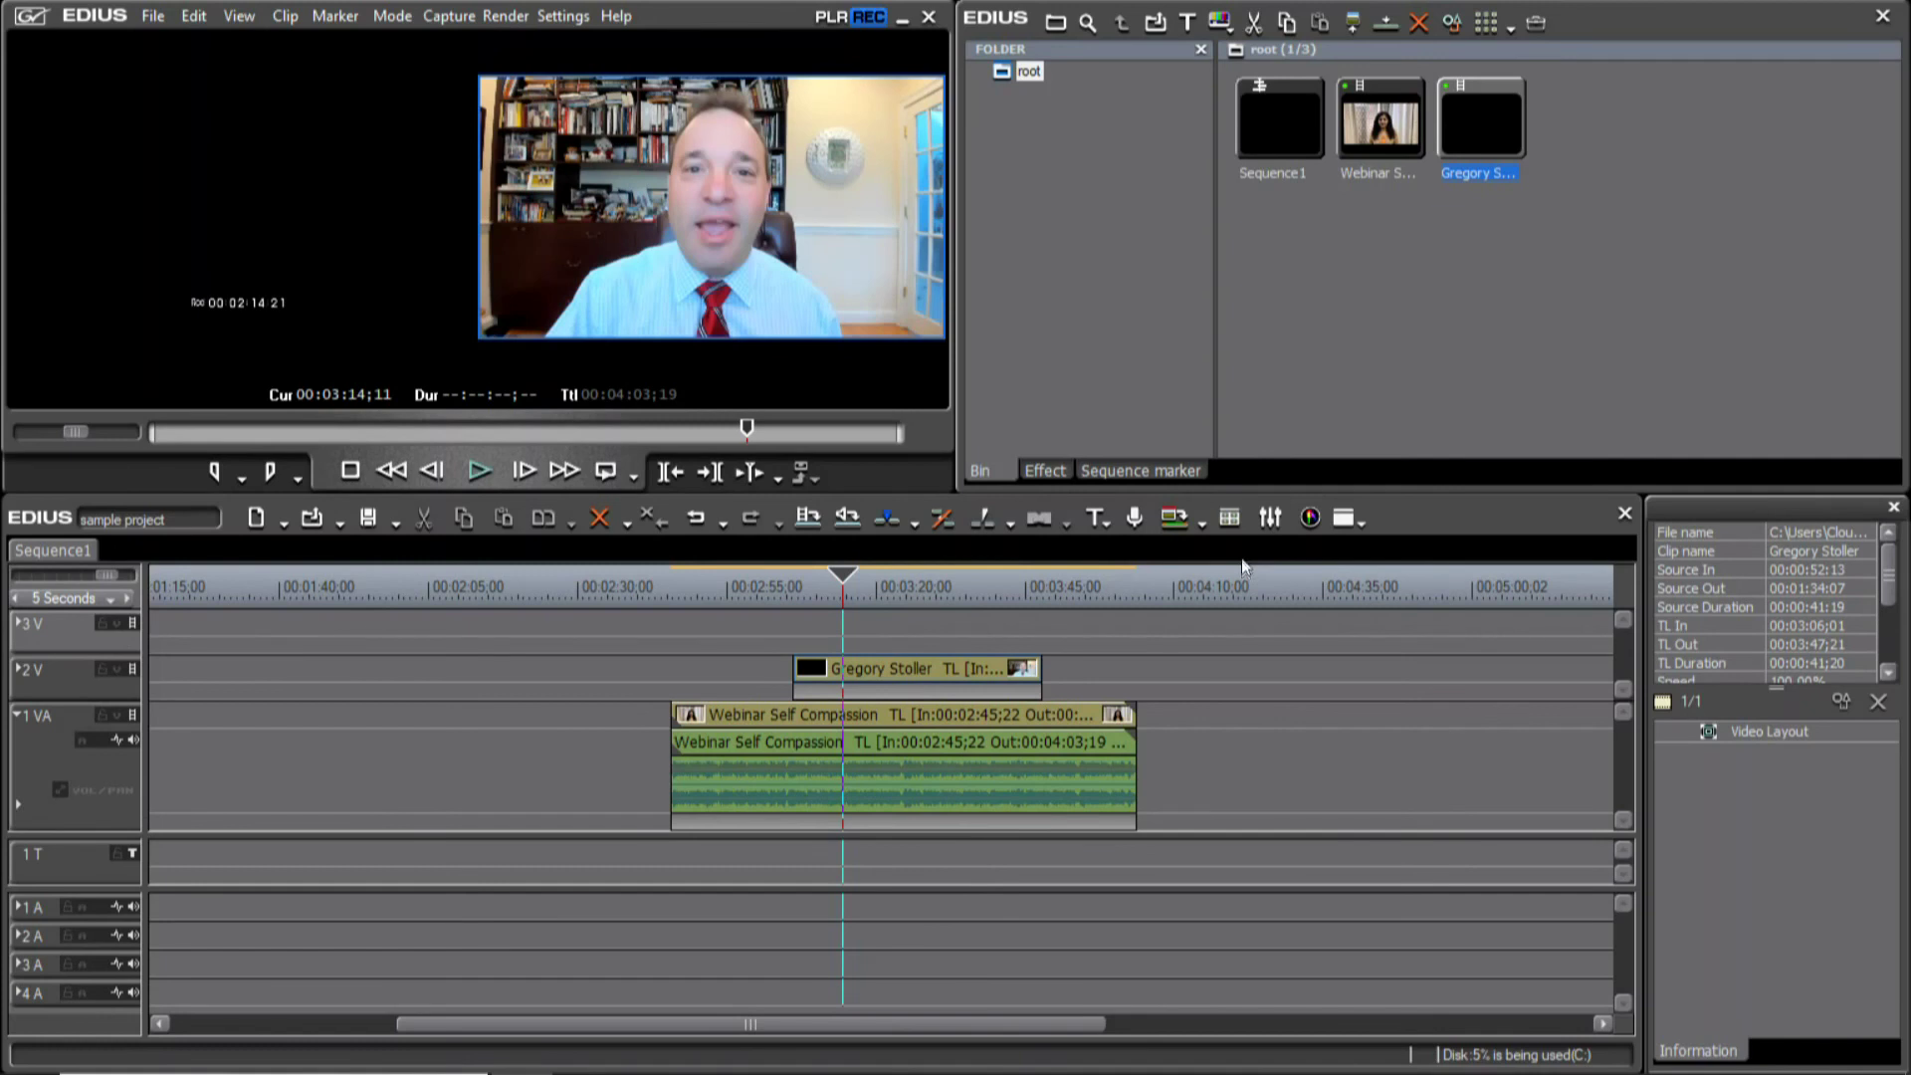
{"action": "left_click", "coordinate": [1334, 289]}
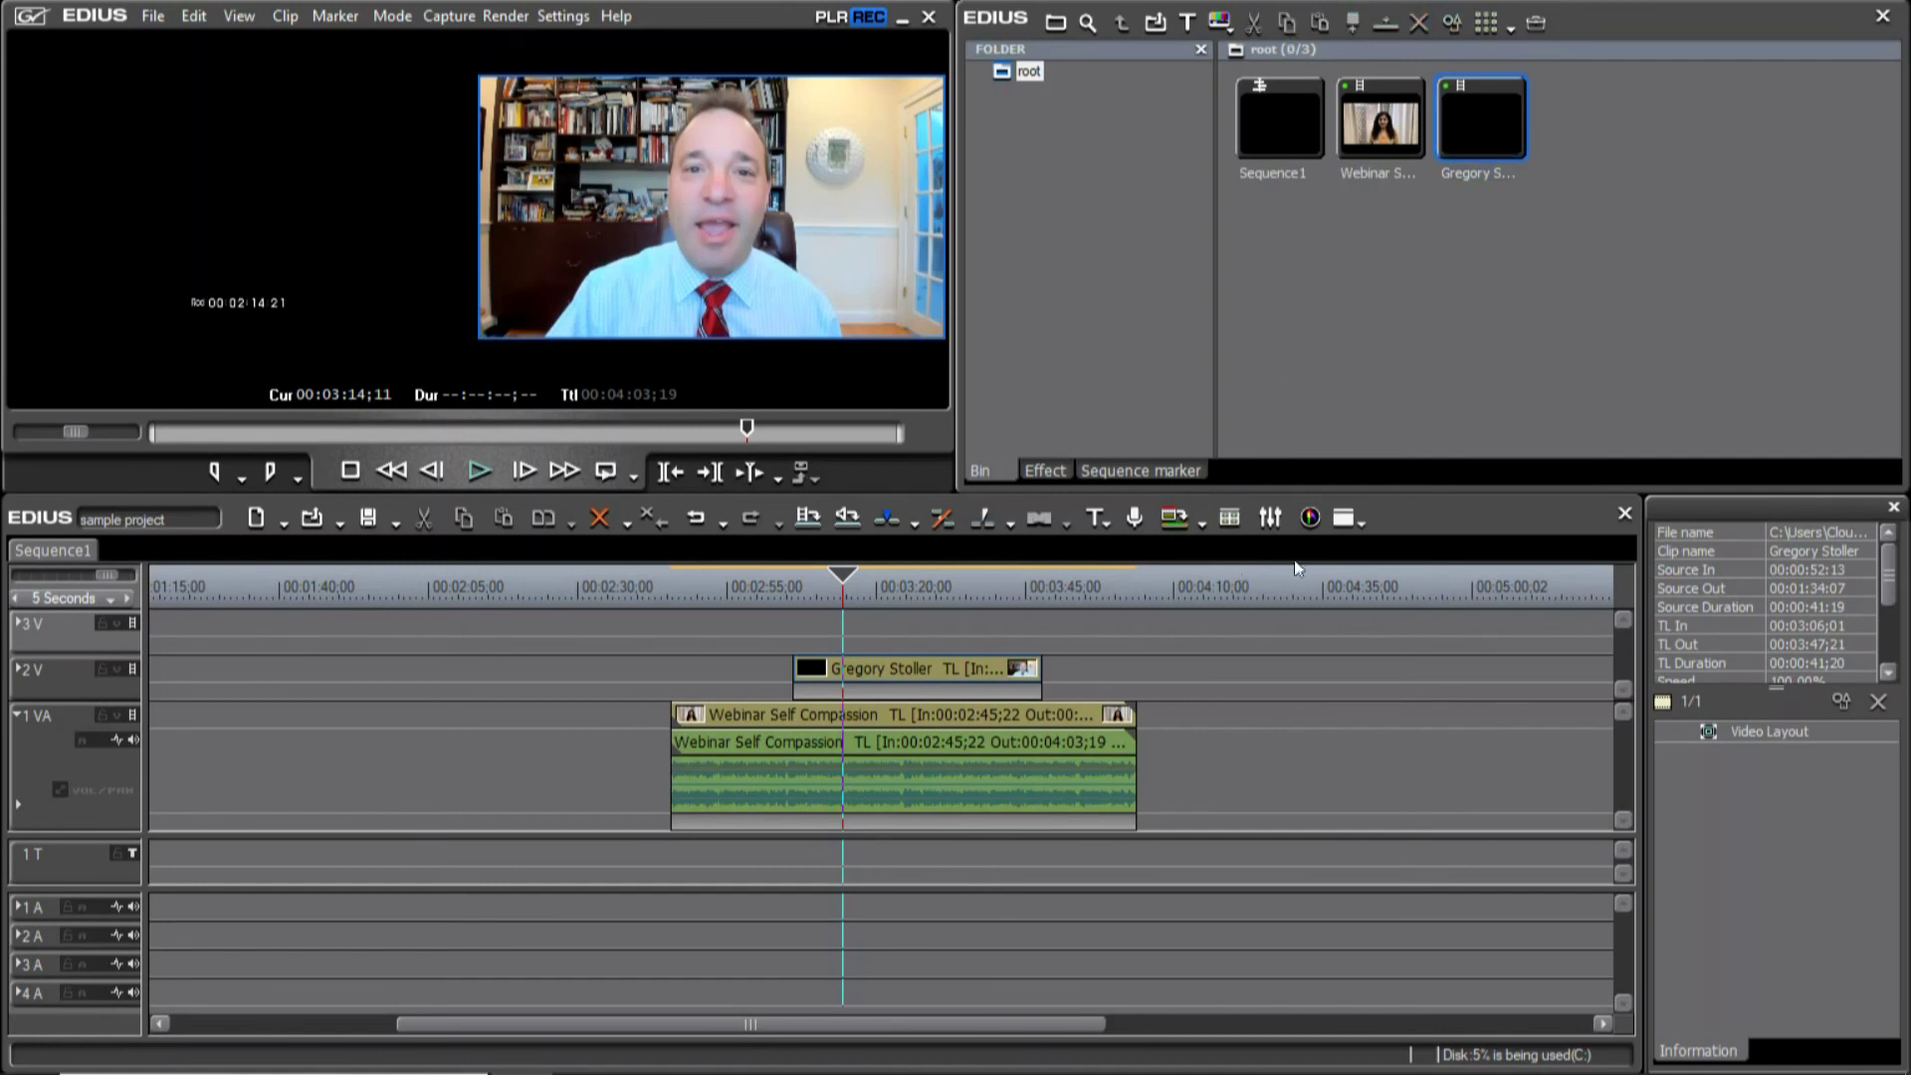
Import the New Tab - Google Chrome screen-capture clip and place it on 3 V at the playhead
{"action": "double_click", "coordinate": [1419, 296]}
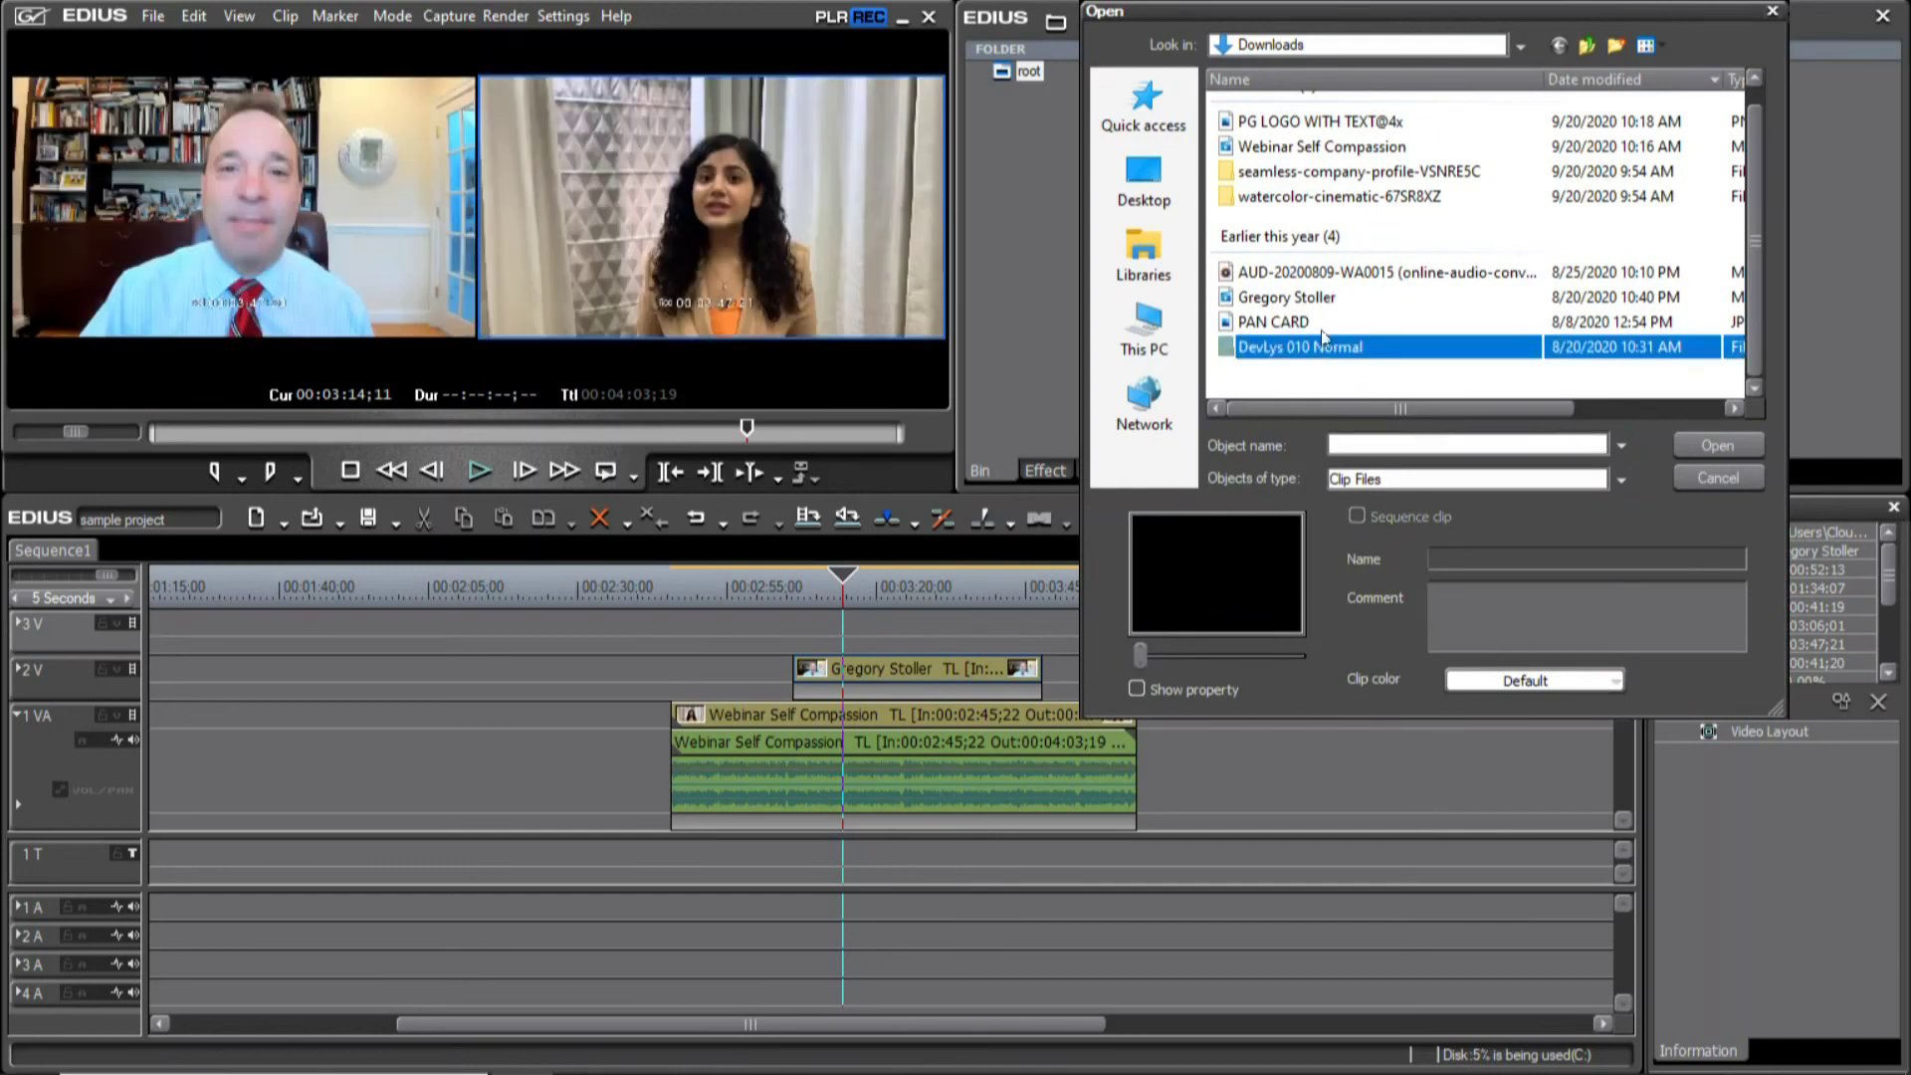
{"action": "double_click", "coordinate": [1319, 348]}
{"action": "left_click_drag", "start_coordinate": [804, 637], "coordinate": [892, 595]}
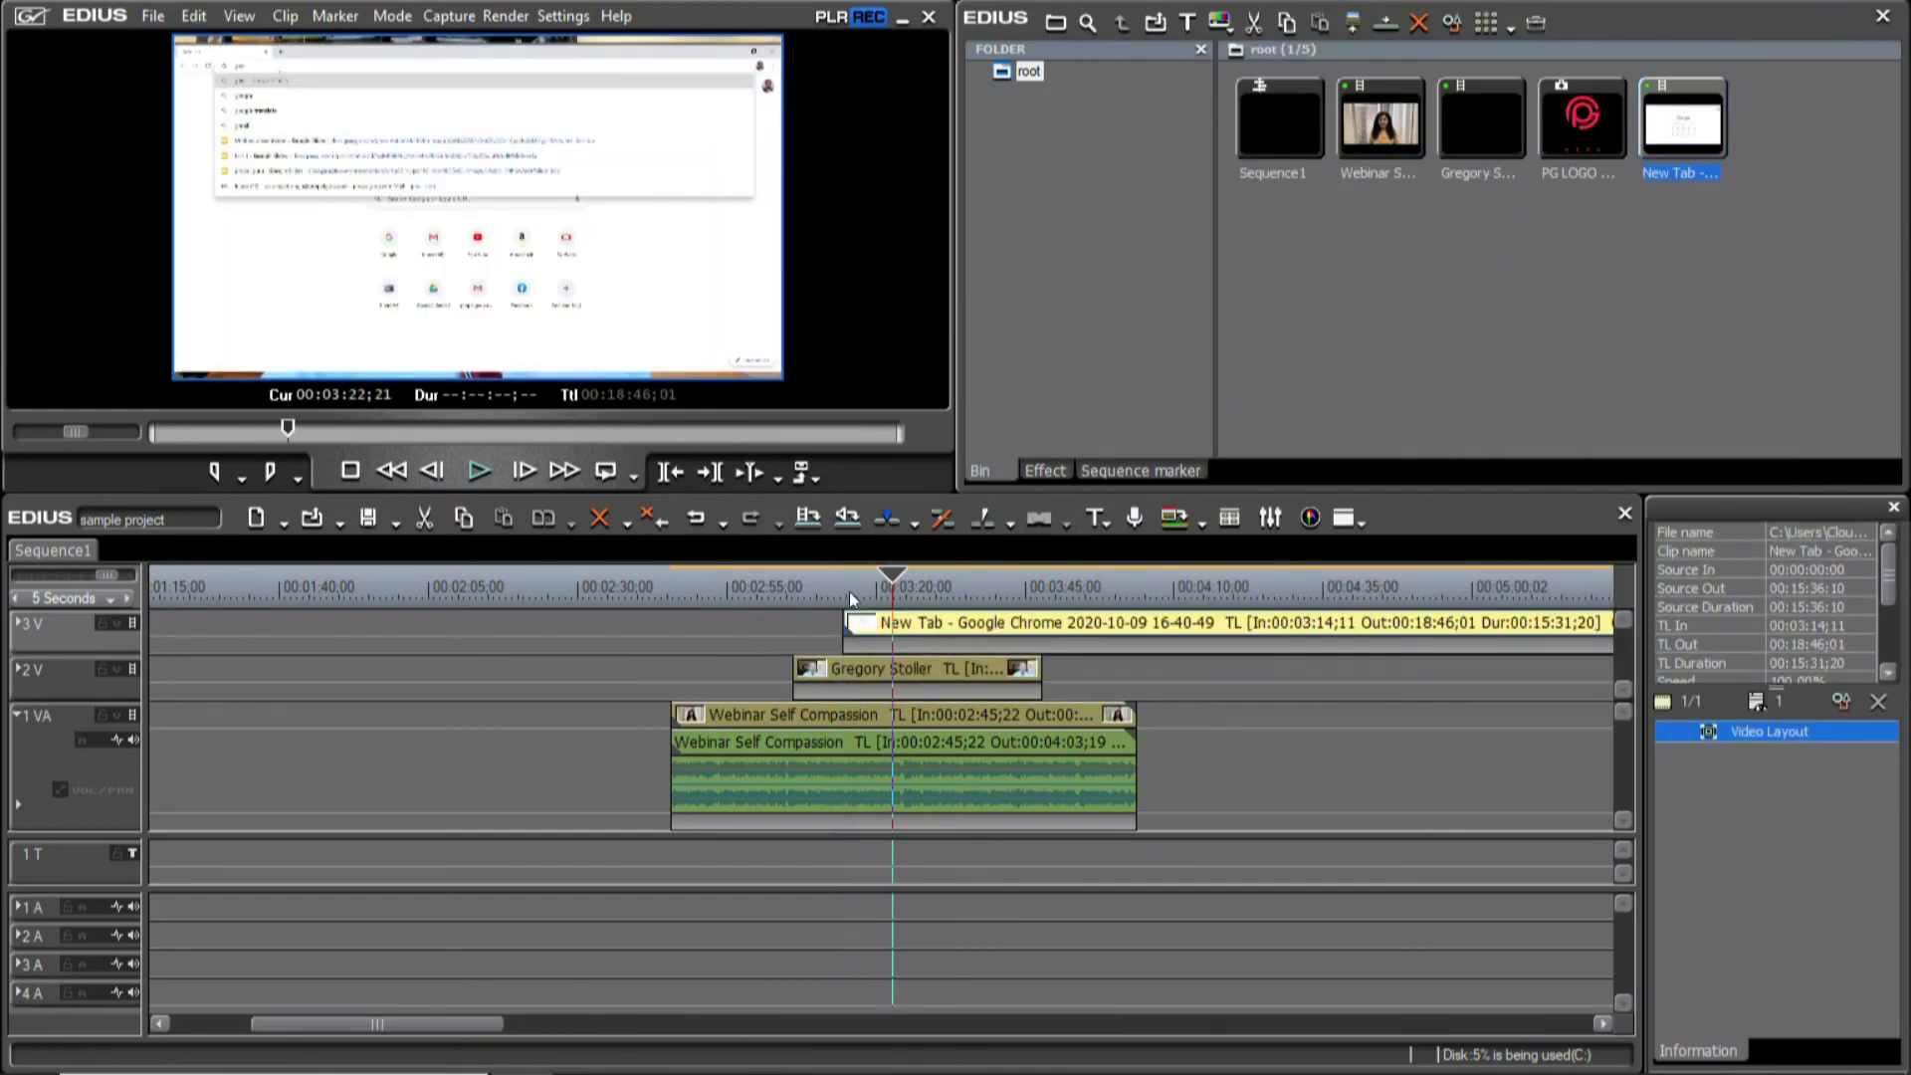
Move the playhead back to 00:02:59;03 and delete the clips from the timeline
{"action": "left_click", "coordinate": [822, 593]}
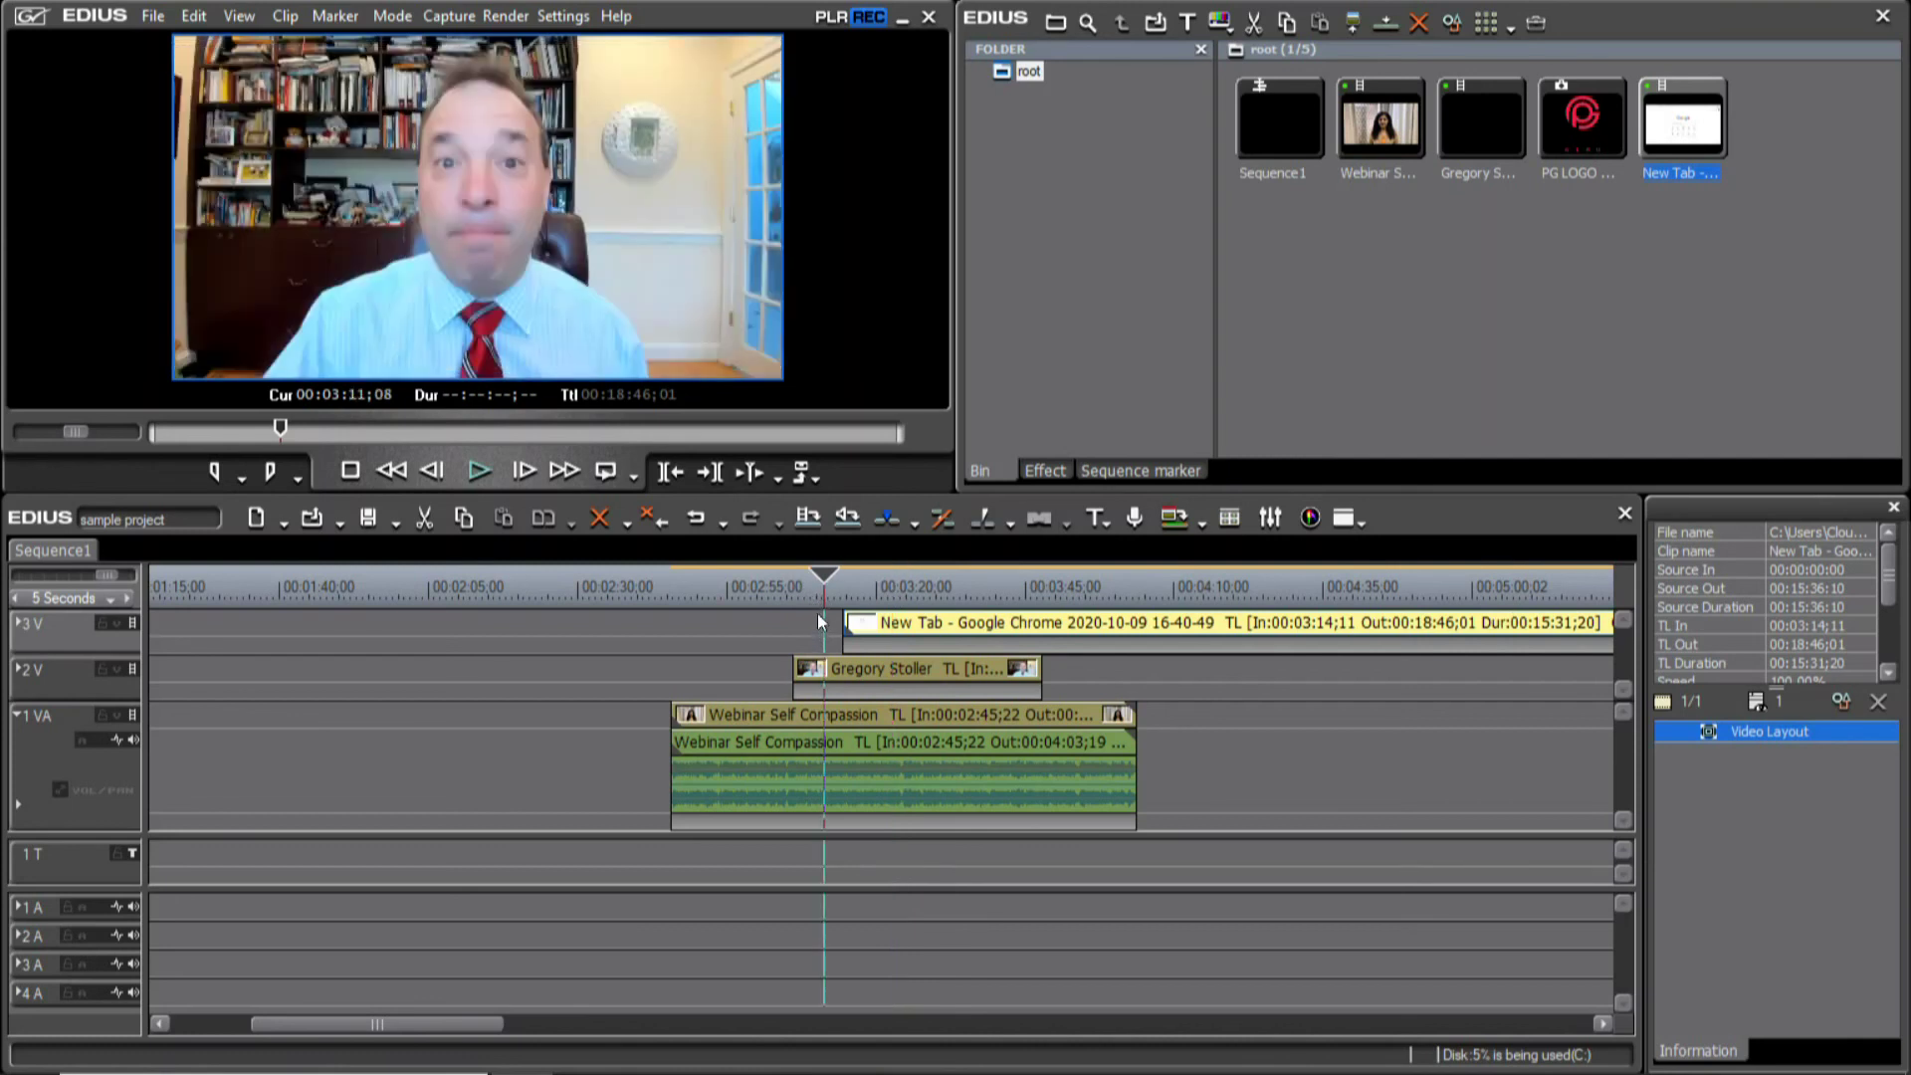
{"action": "left_click_drag", "start_coordinate": [793, 595], "coordinate": [752, 597]}
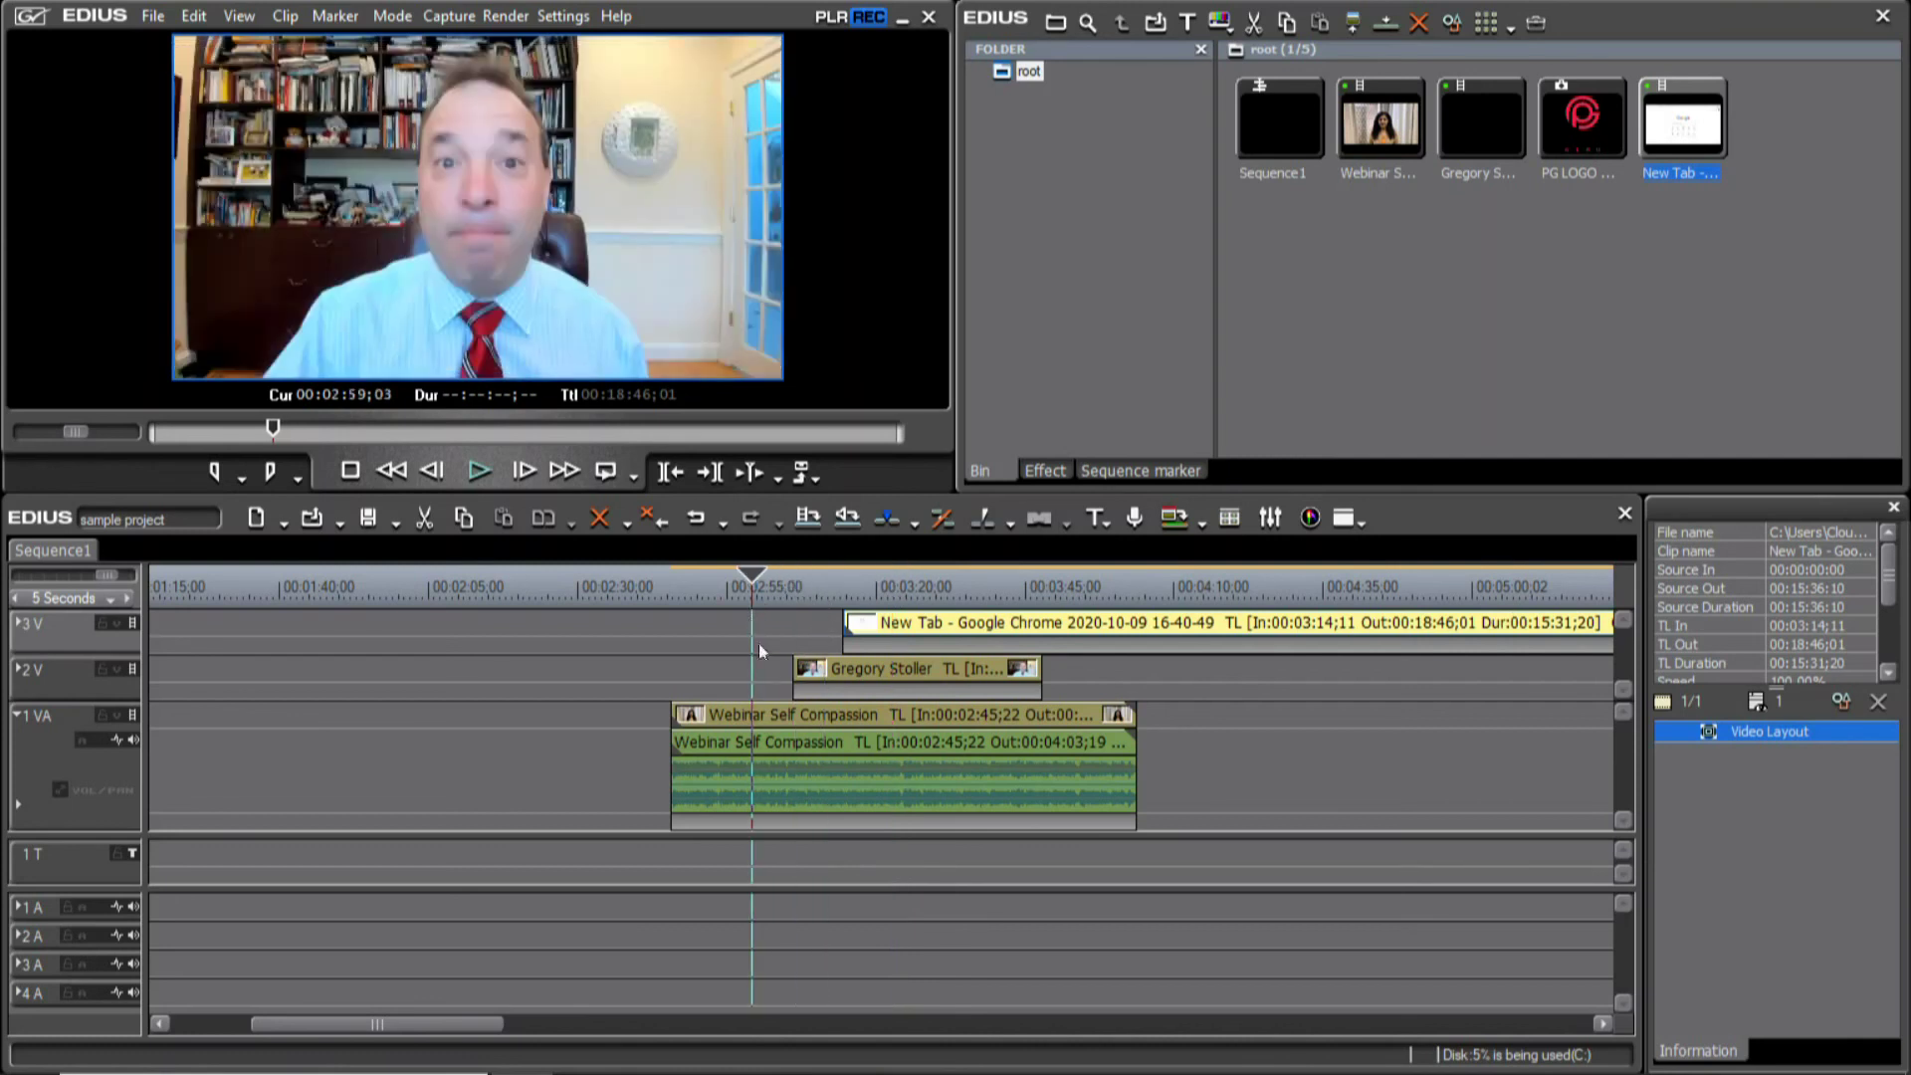
{"action": "left_click", "coordinate": [796, 725]}
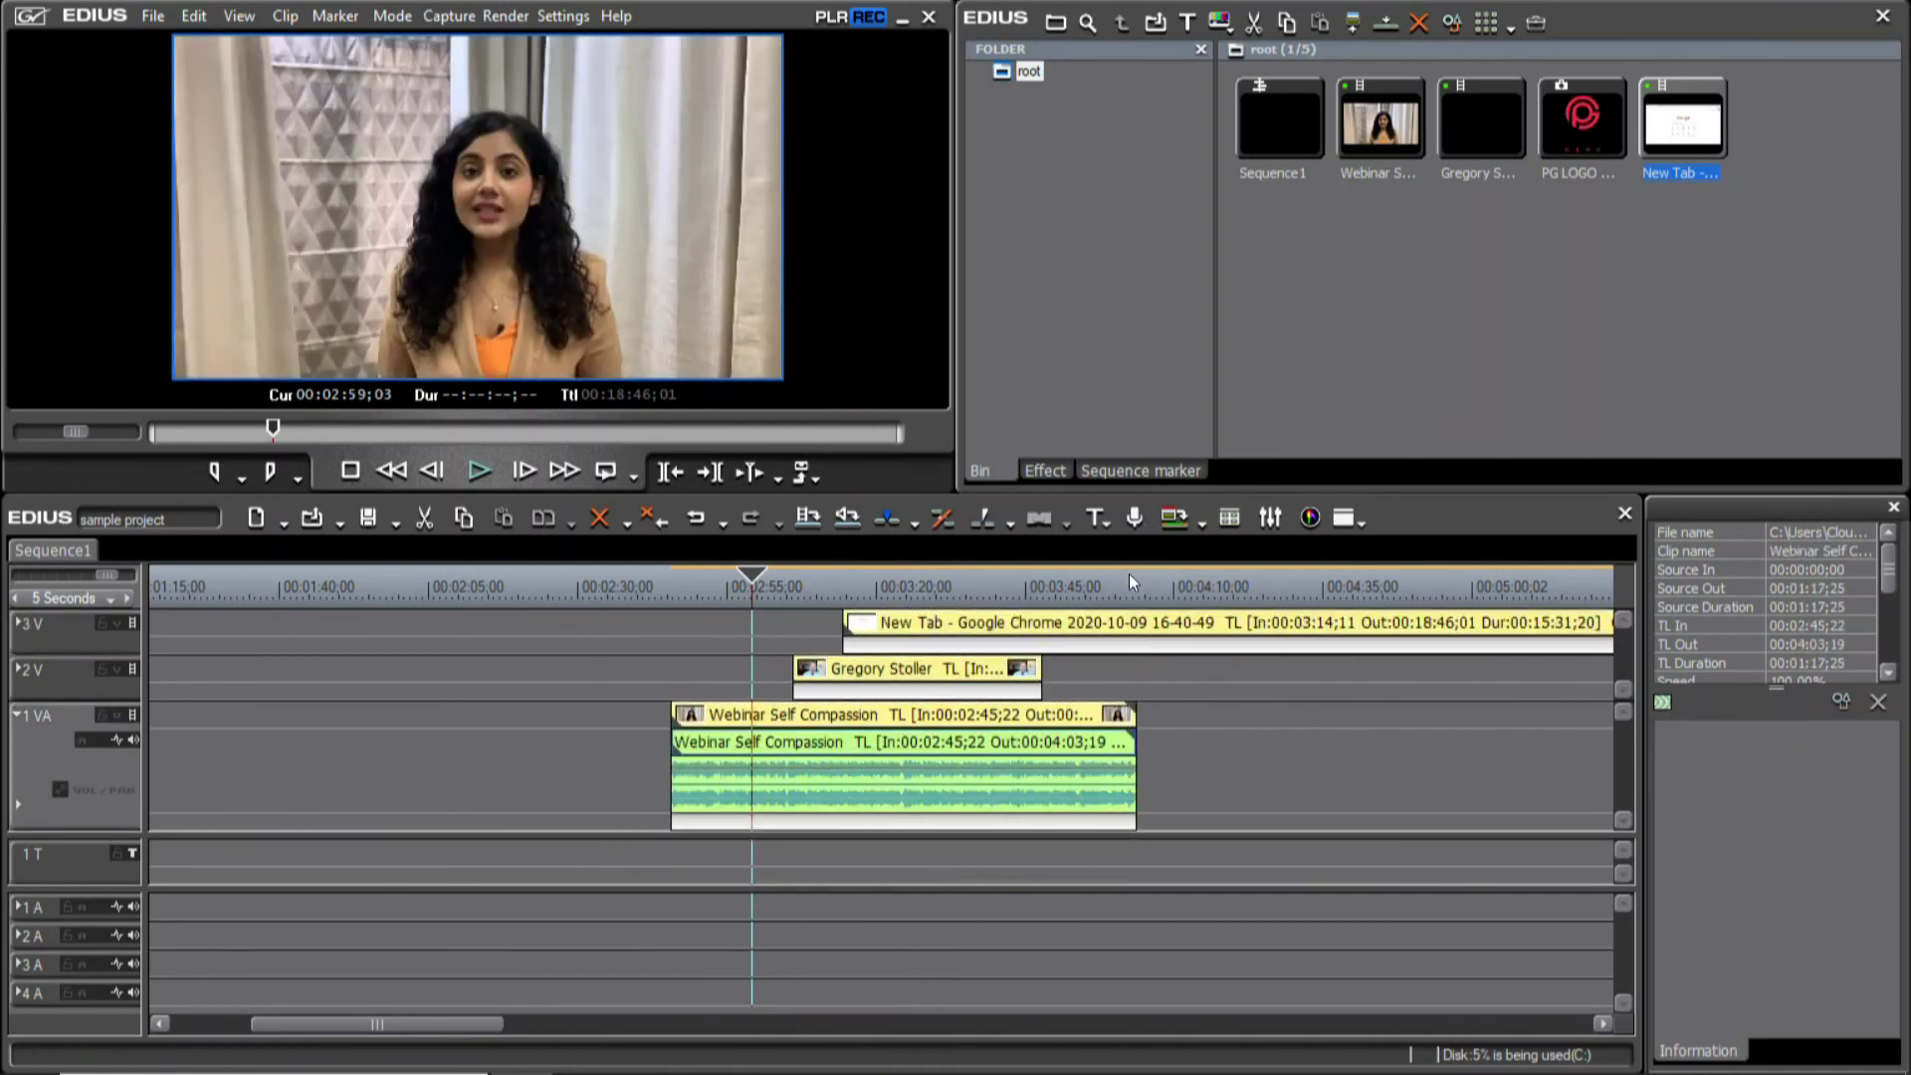
{"action": "key", "text": "Delete"}
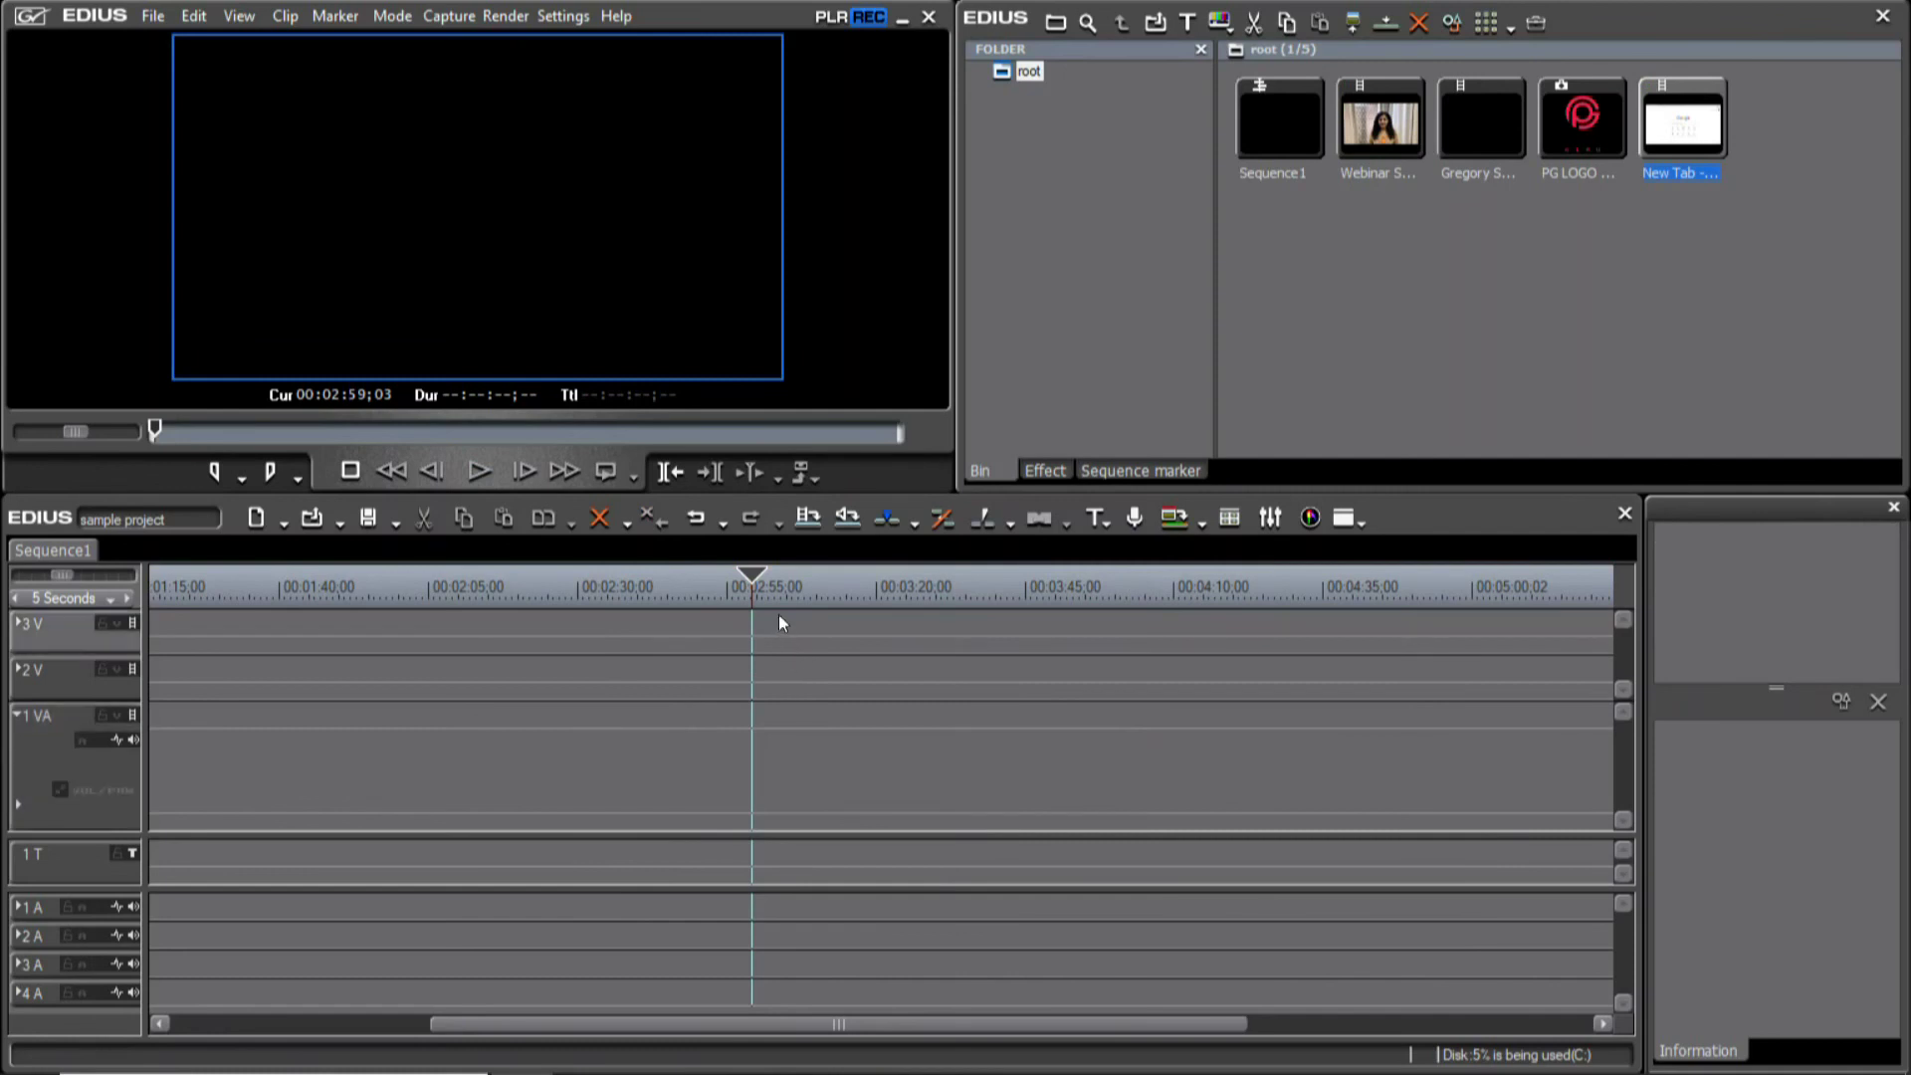
Select all clips and Sequence1 in the bin, delete them, and confirm the deletion
{"action": "key", "text": "ctrl+a"}
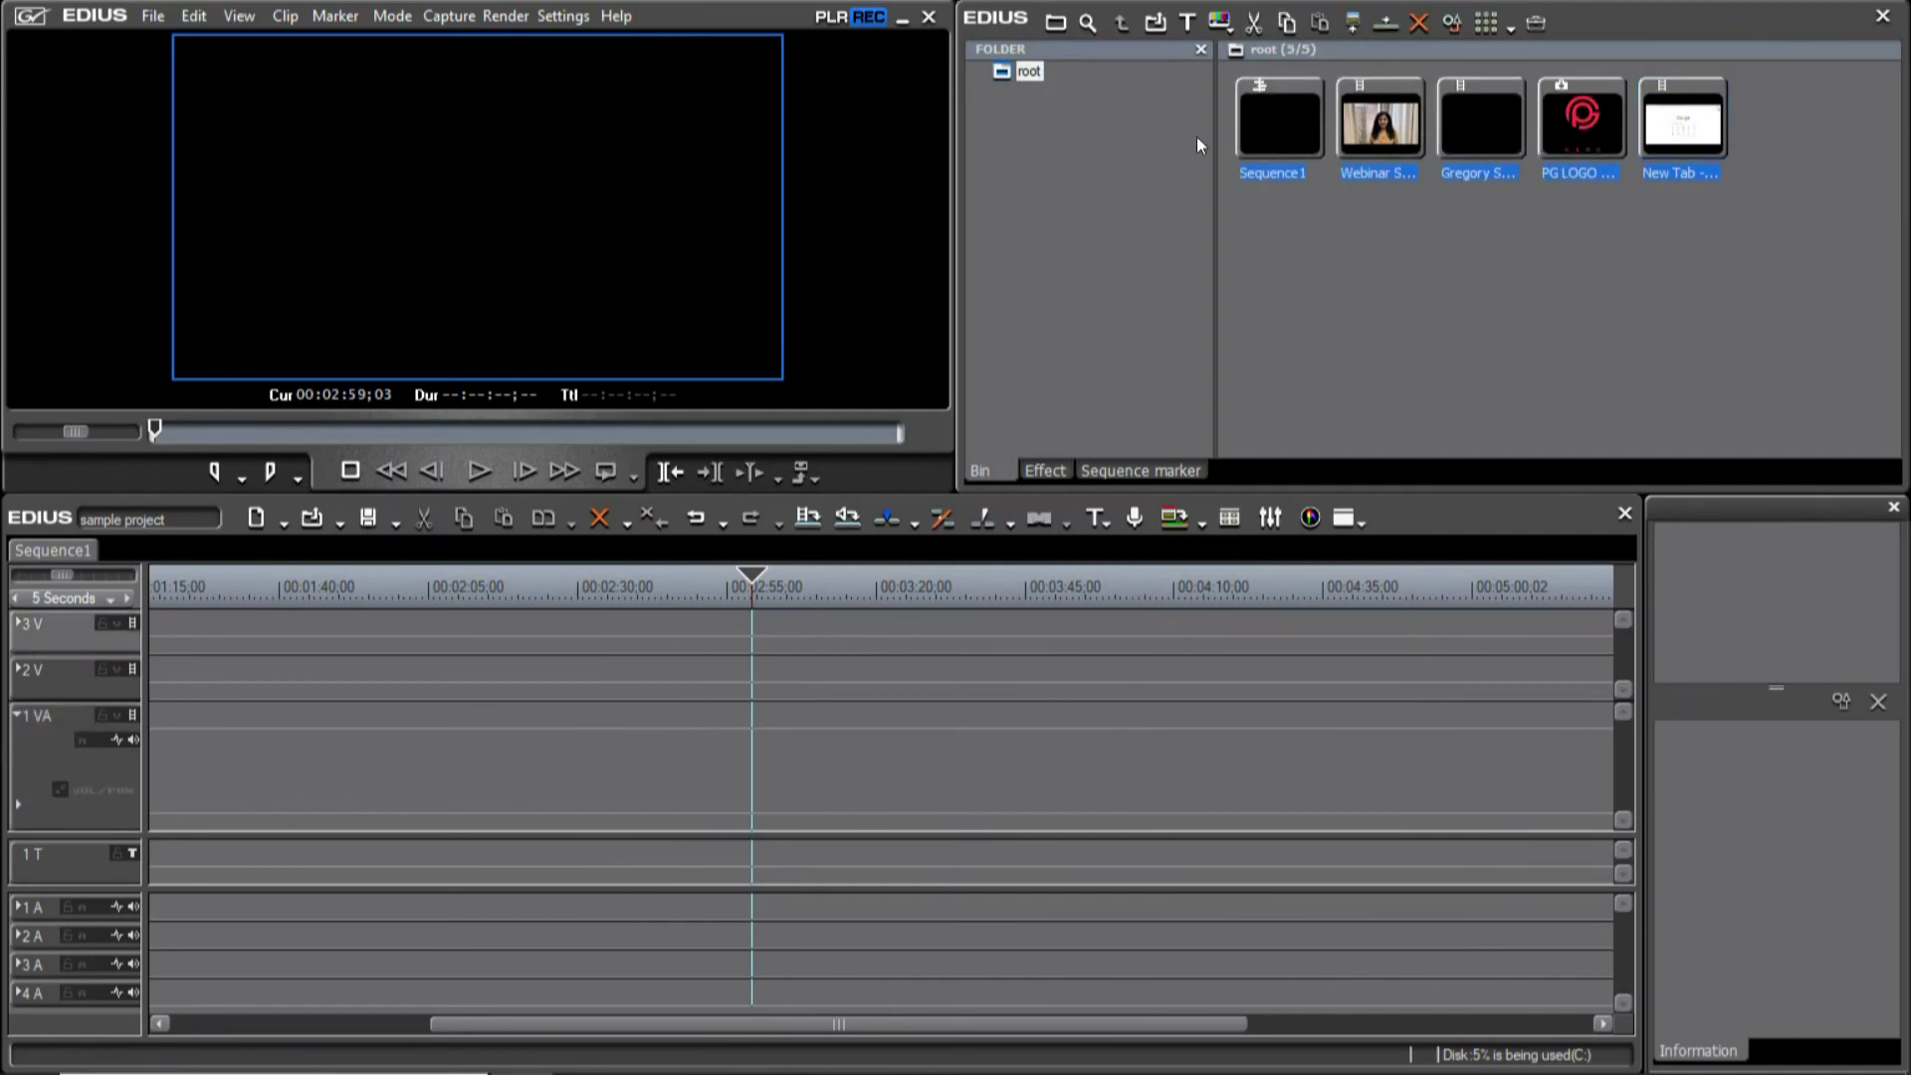
{"action": "key", "text": "Delete"}
{"action": "left_click", "coordinate": [1403, 289]}
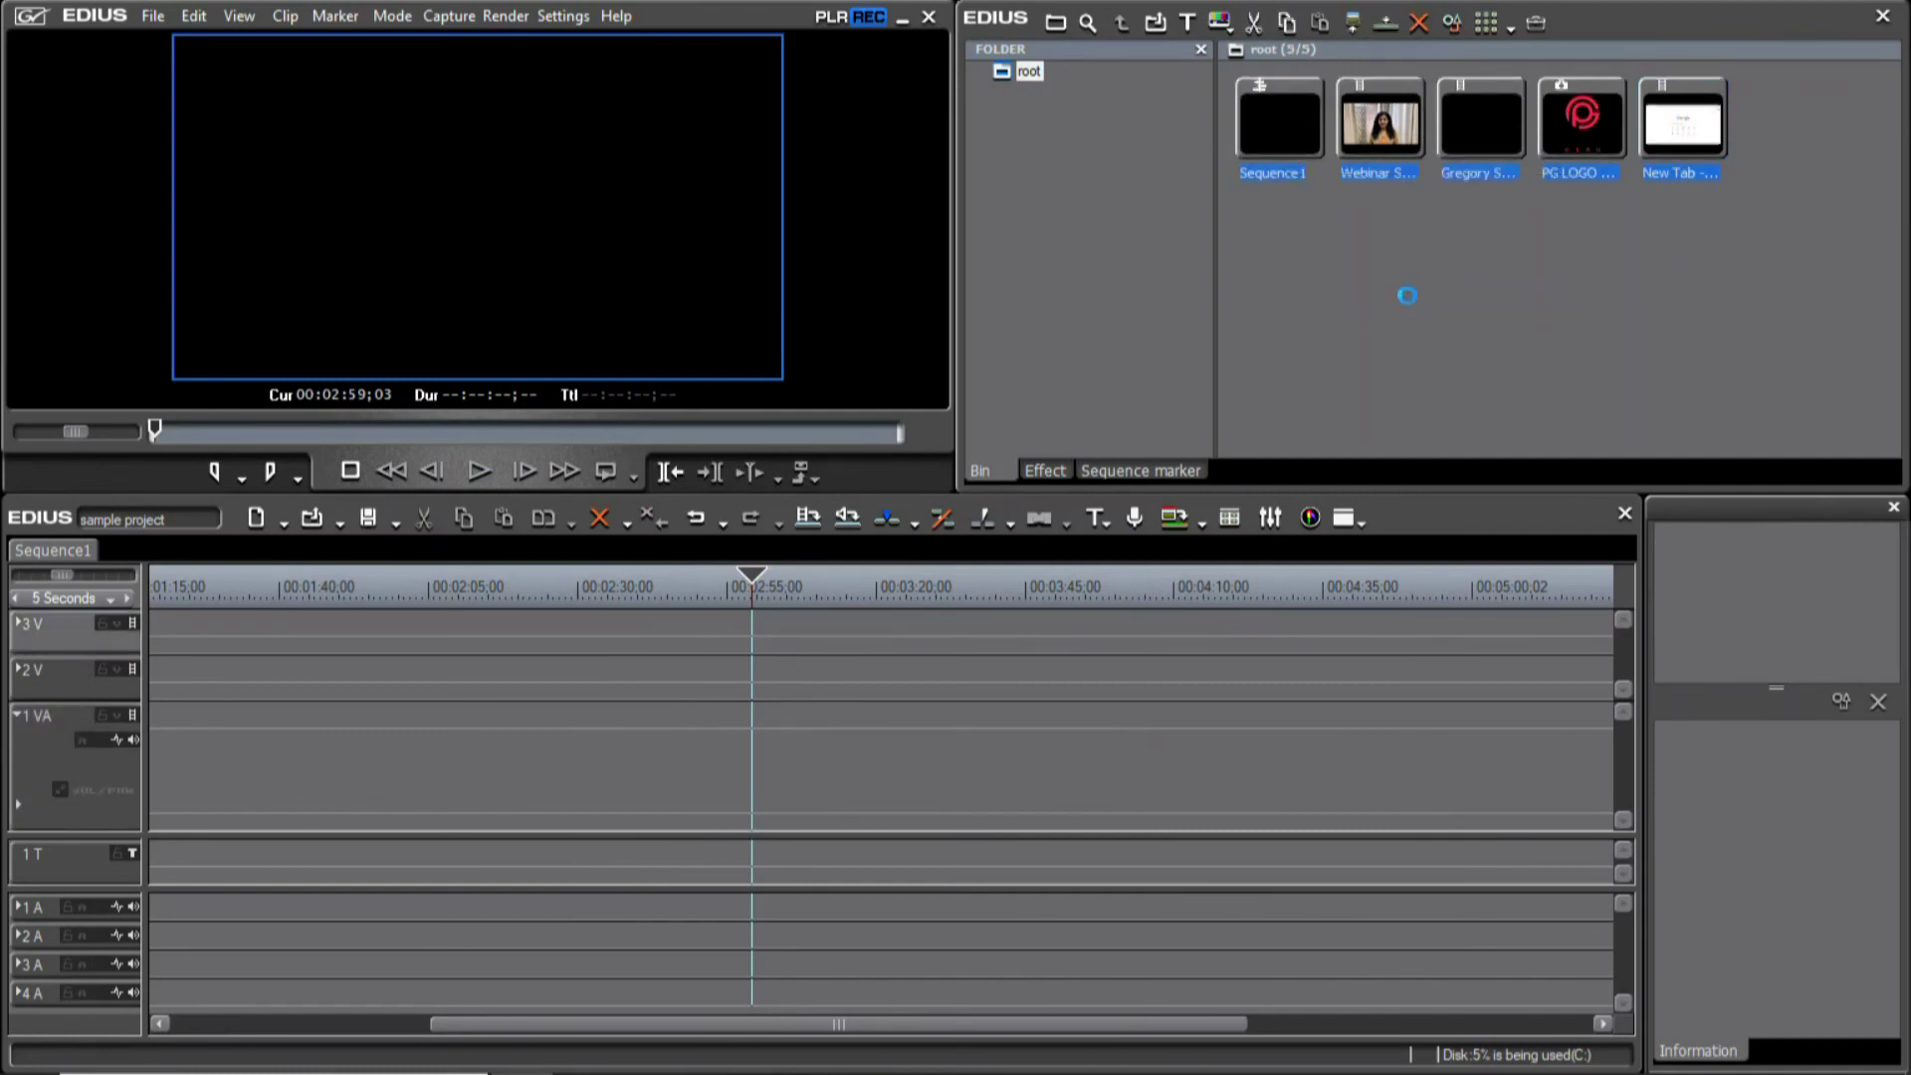